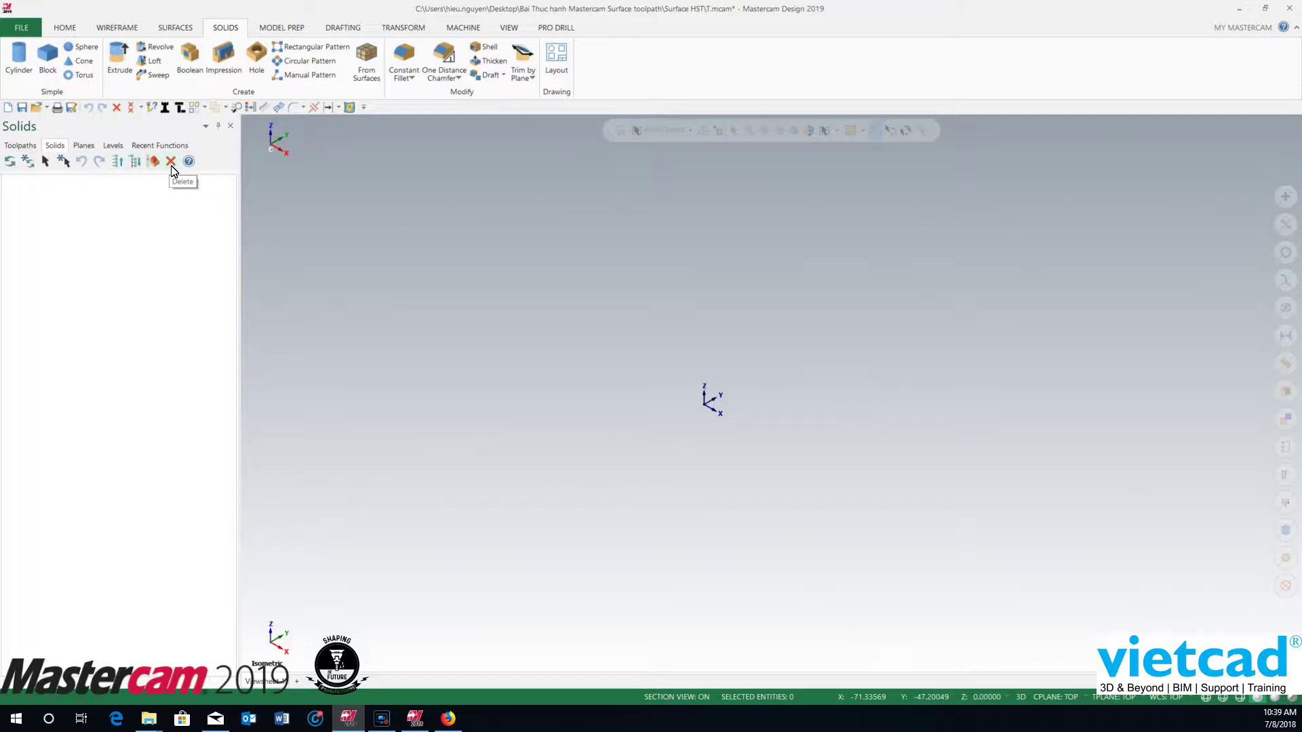
Switch to Verisurf 2018 to examine its solids manager, and return to Mastercam Design 2019
click(415, 718)
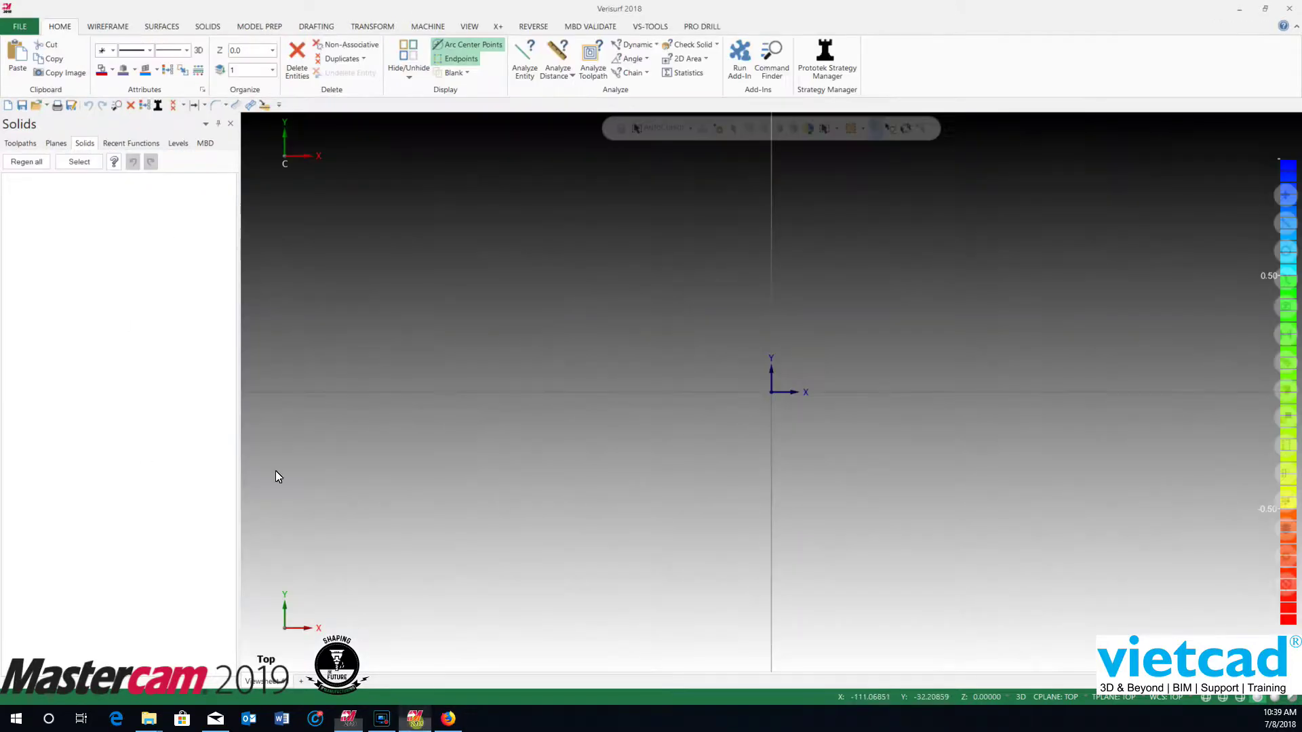
right_click(118, 212)
click(93, 222)
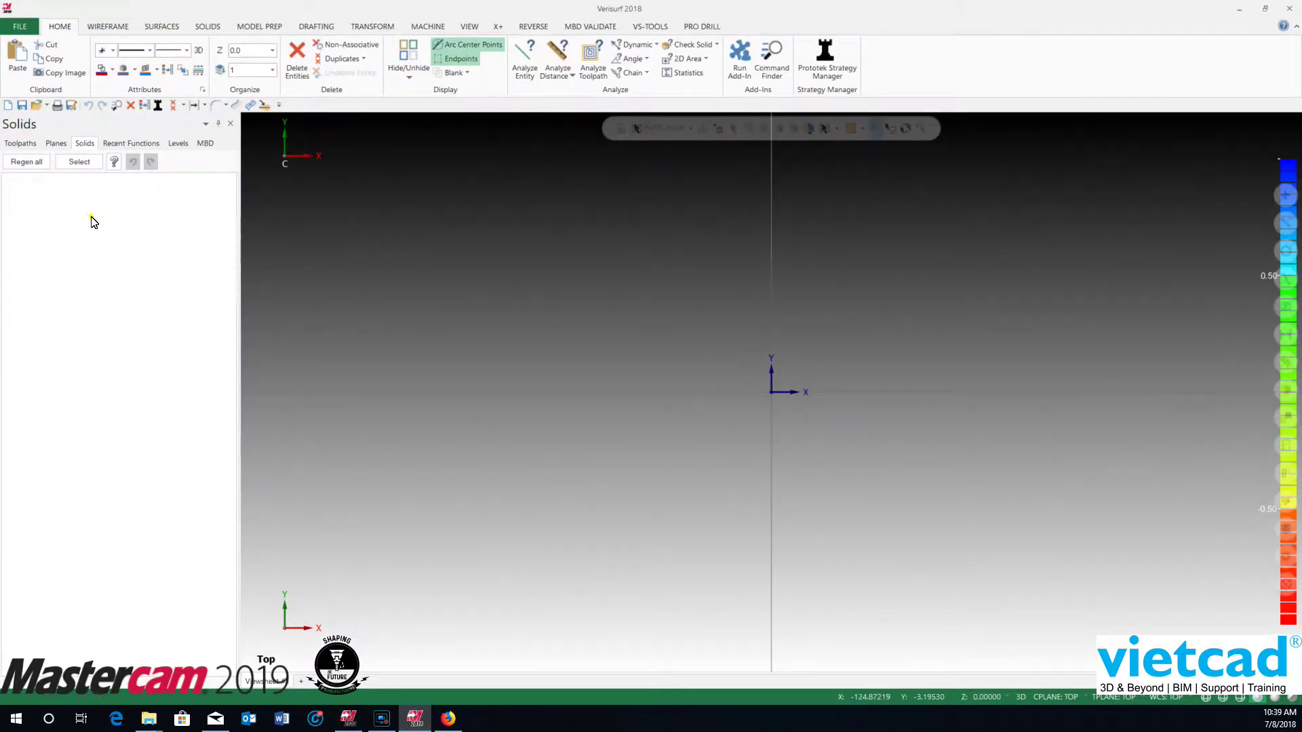
click(349, 719)
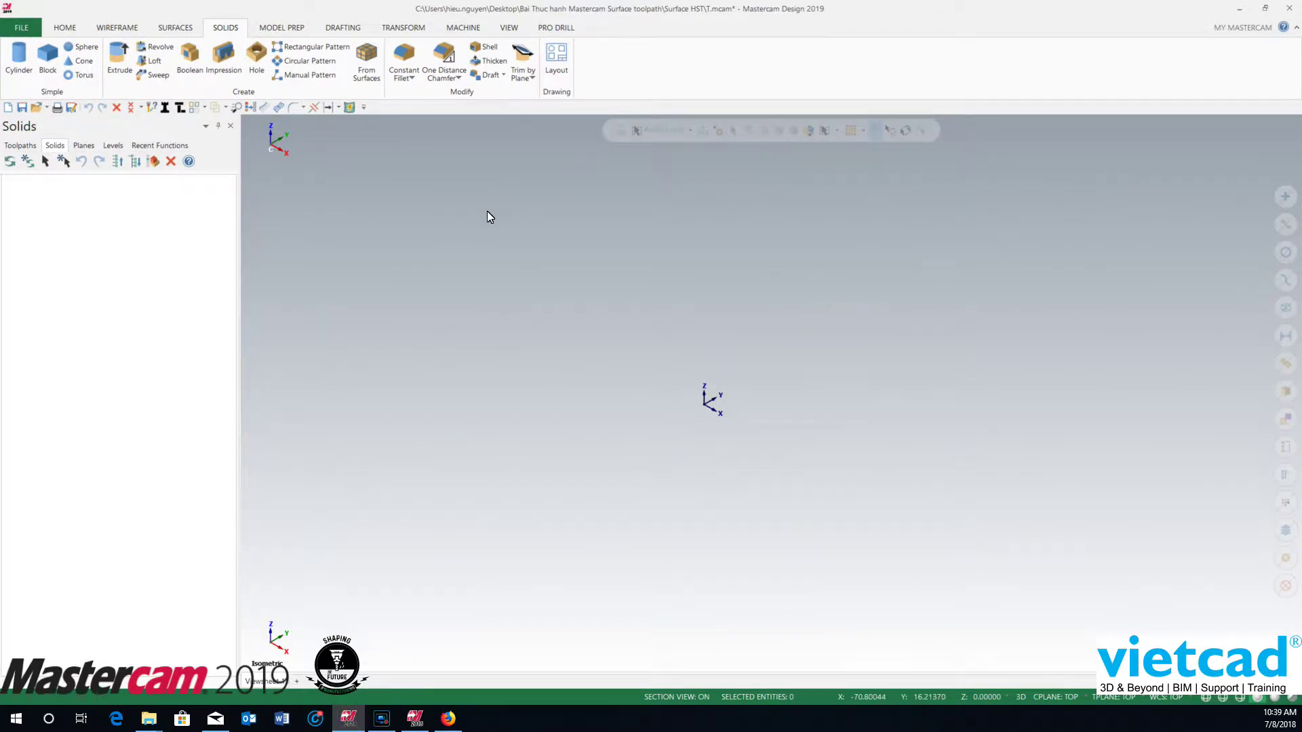
click(527, 254)
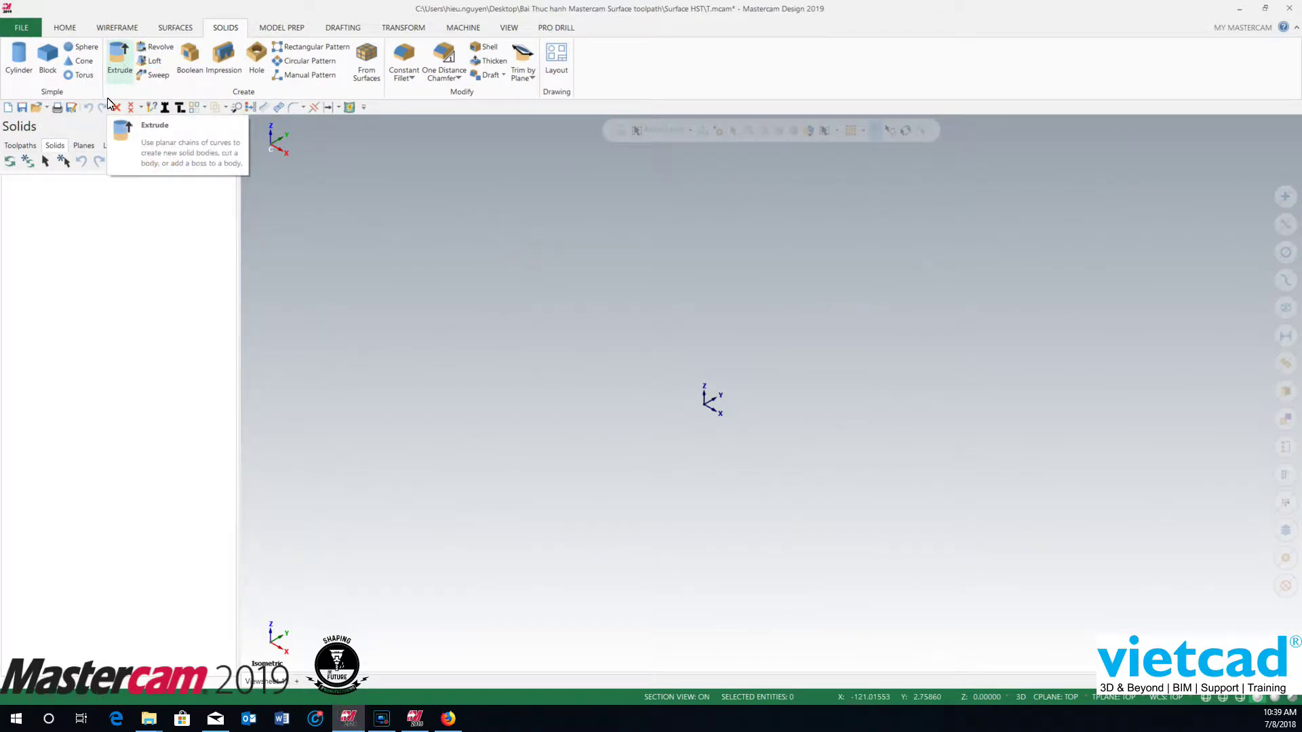
Draw a rectangle about 33.1 mm wide and 32.1 mm high on the wireframe level, with one corner at the origin
click(113, 145)
click(572, 266)
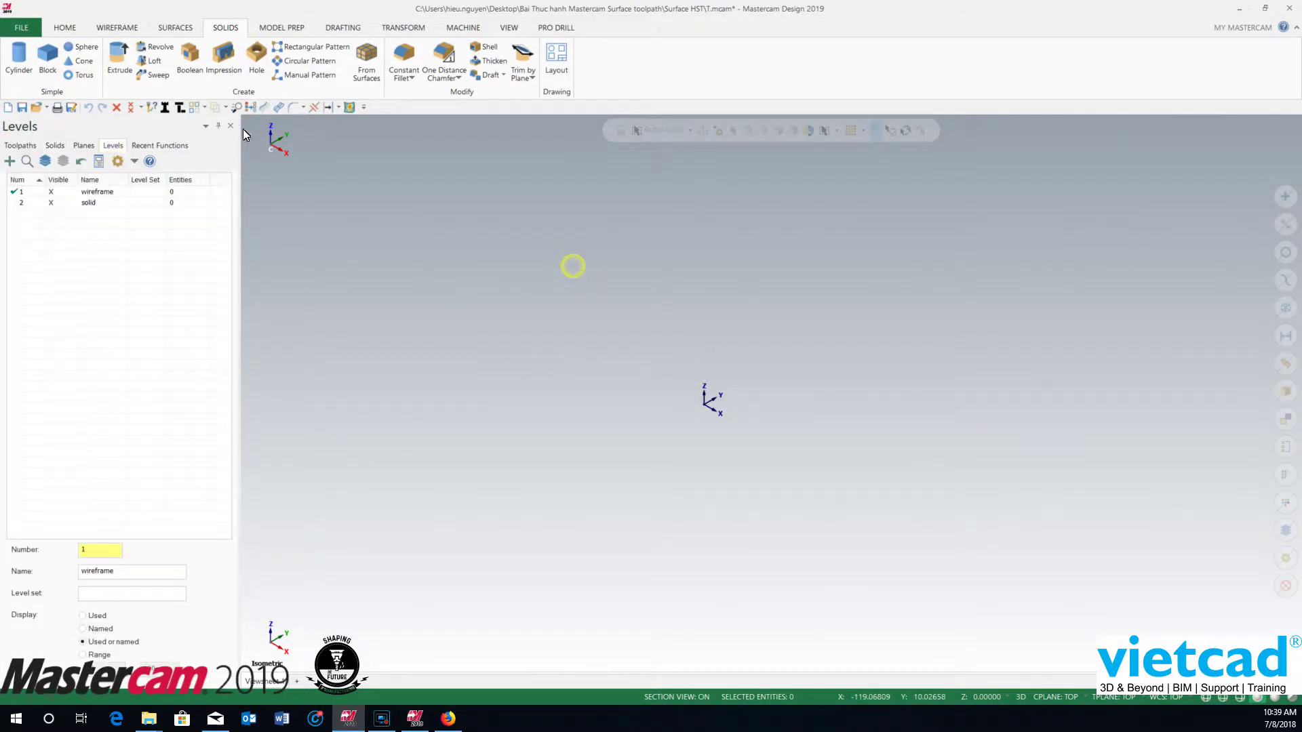
click(135, 27)
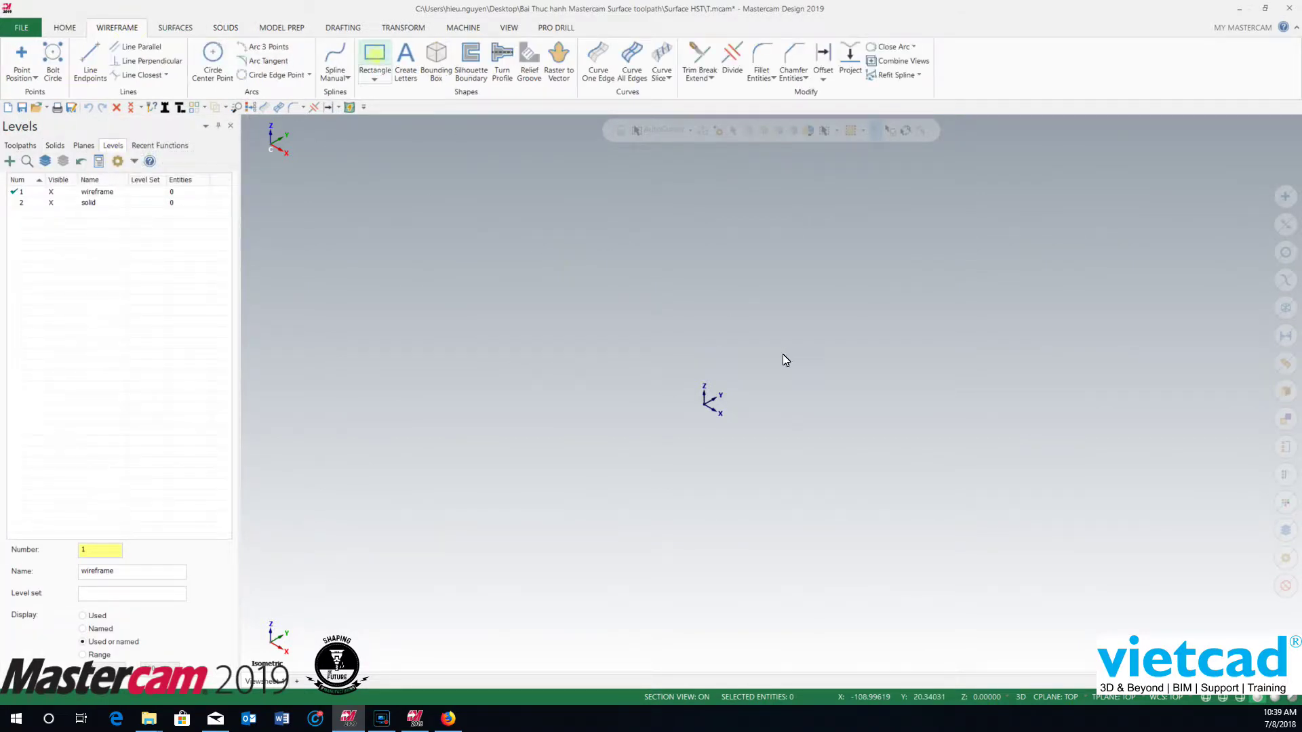
click(706, 404)
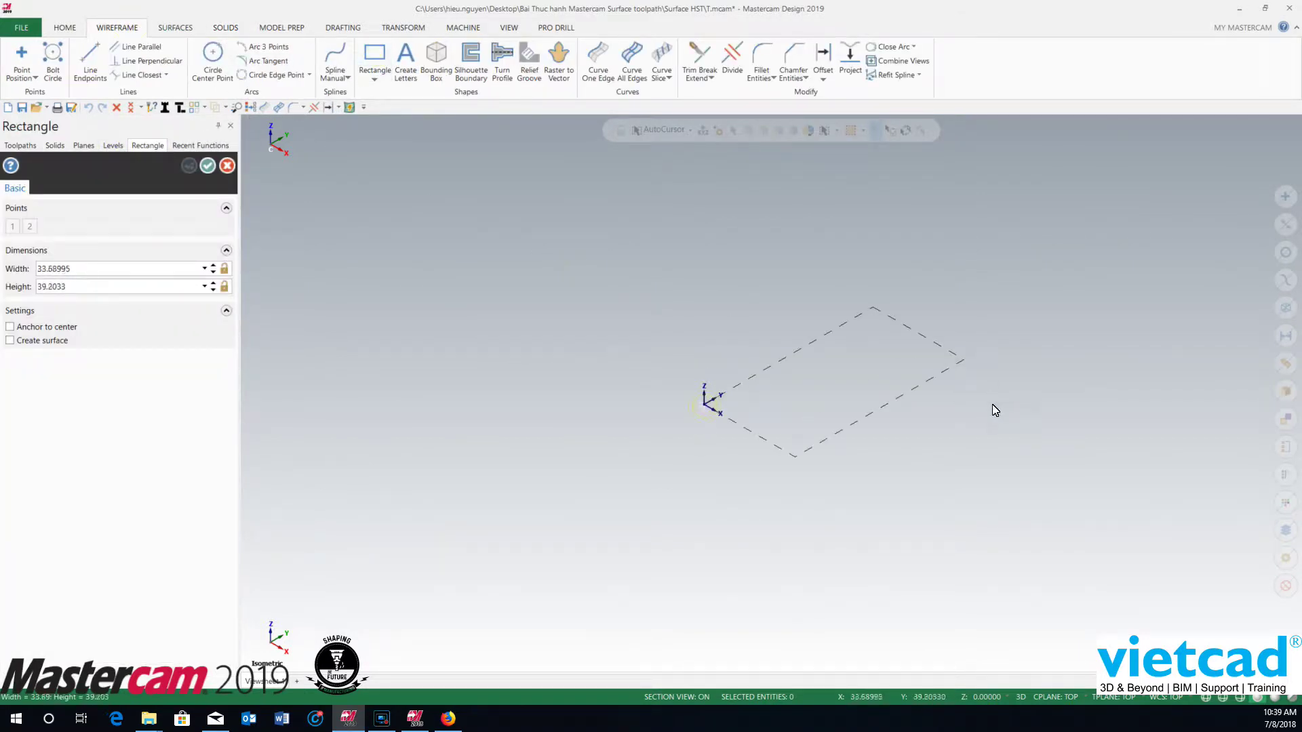
click(959, 409)
scroll(1012, 315, up, 3)
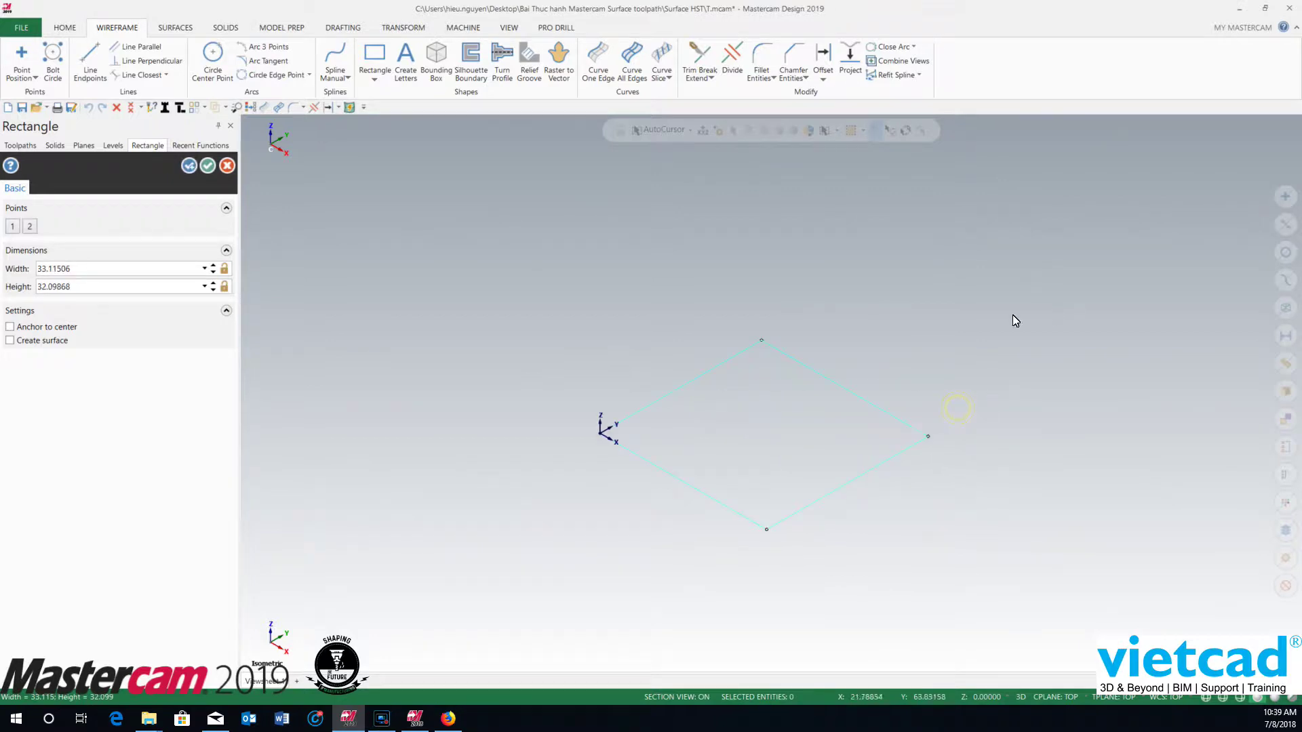
click(208, 166)
scroll(684, 434, down, 1)
scroll(754, 416, down, 1)
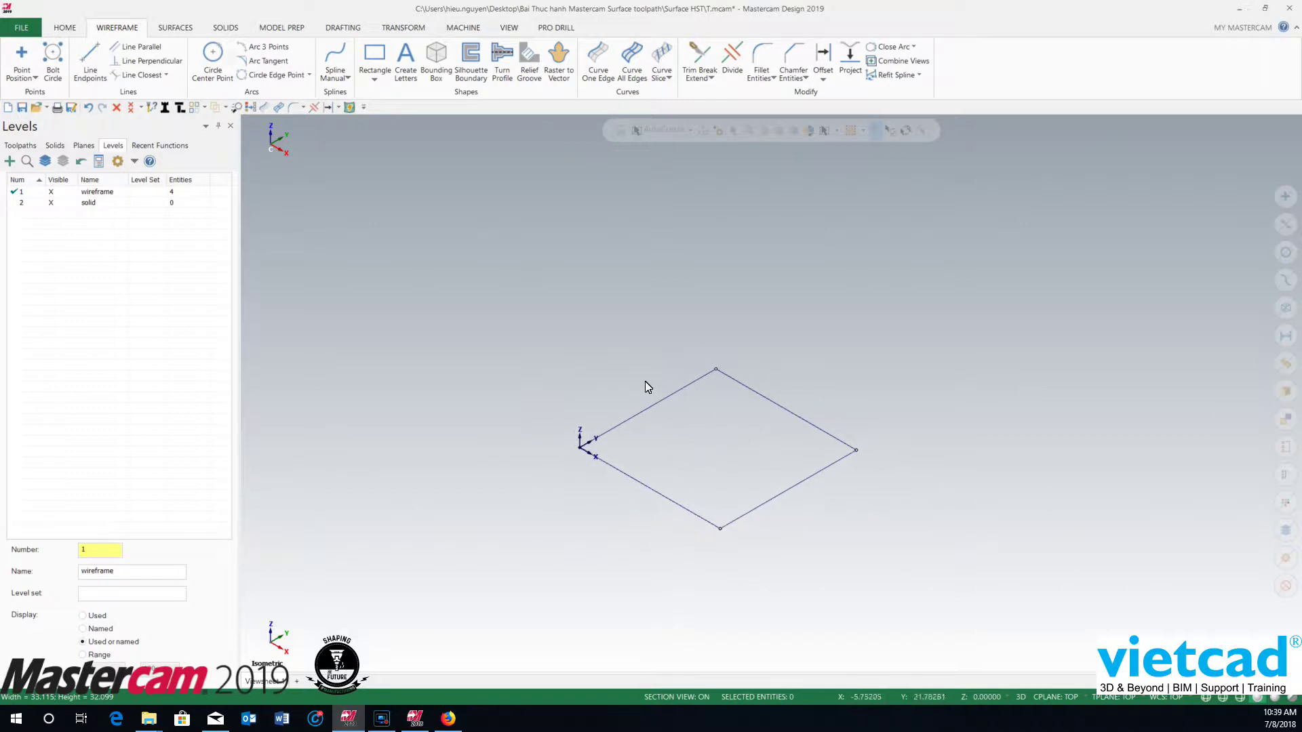
Make level 2 (solid) active and start a solid extrusion from the rectangle's closed chain
click(14, 202)
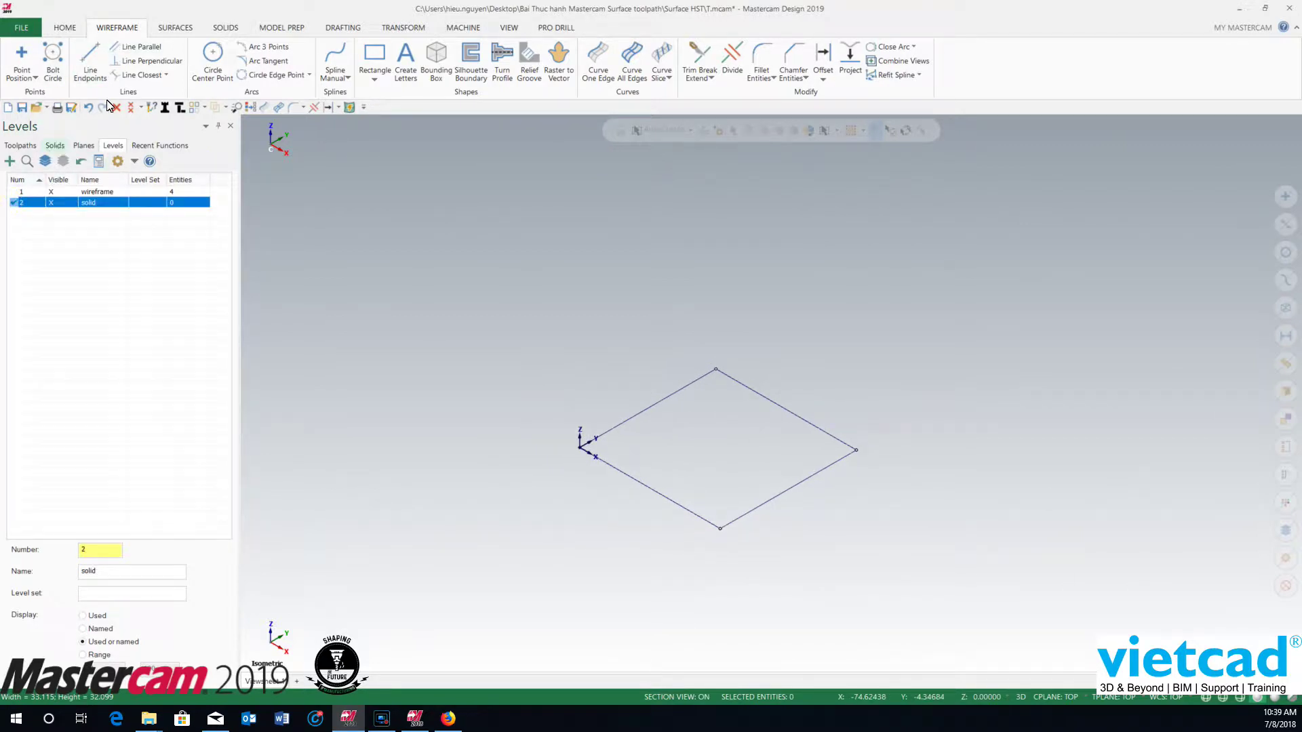
click(228, 28)
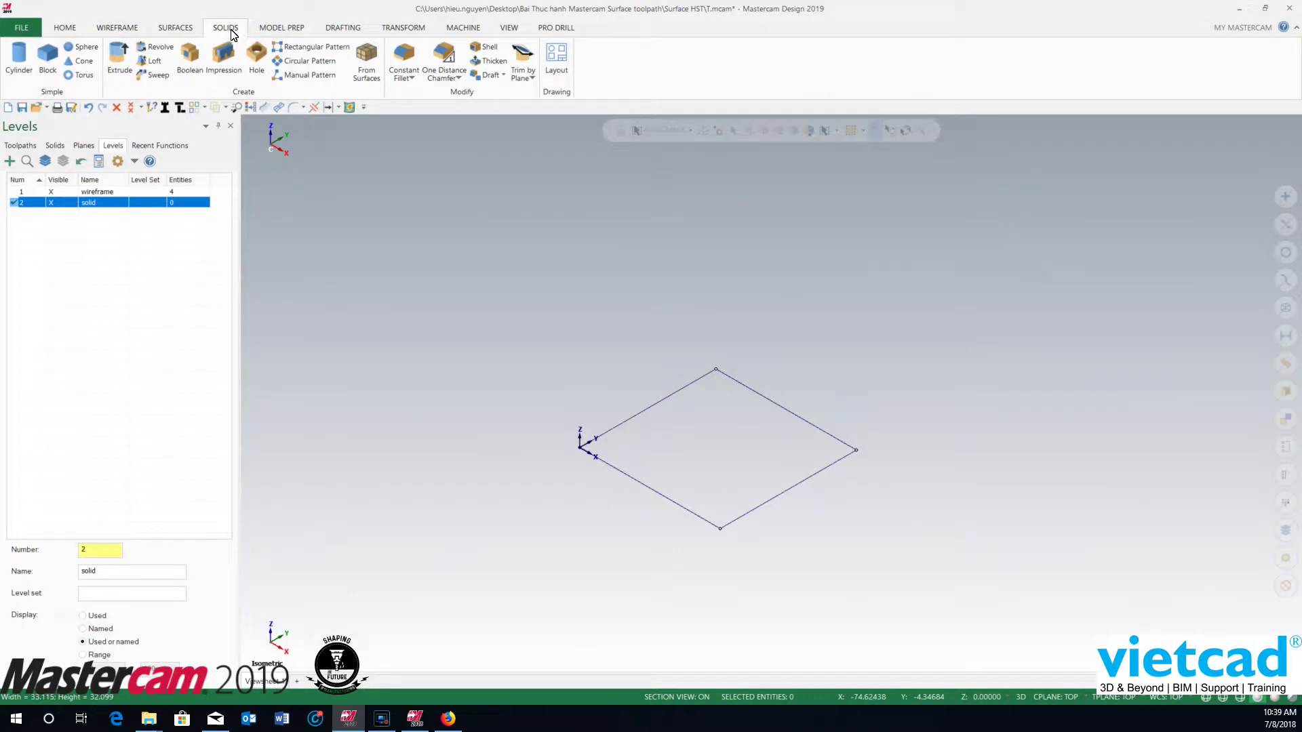
click(122, 64)
click(619, 426)
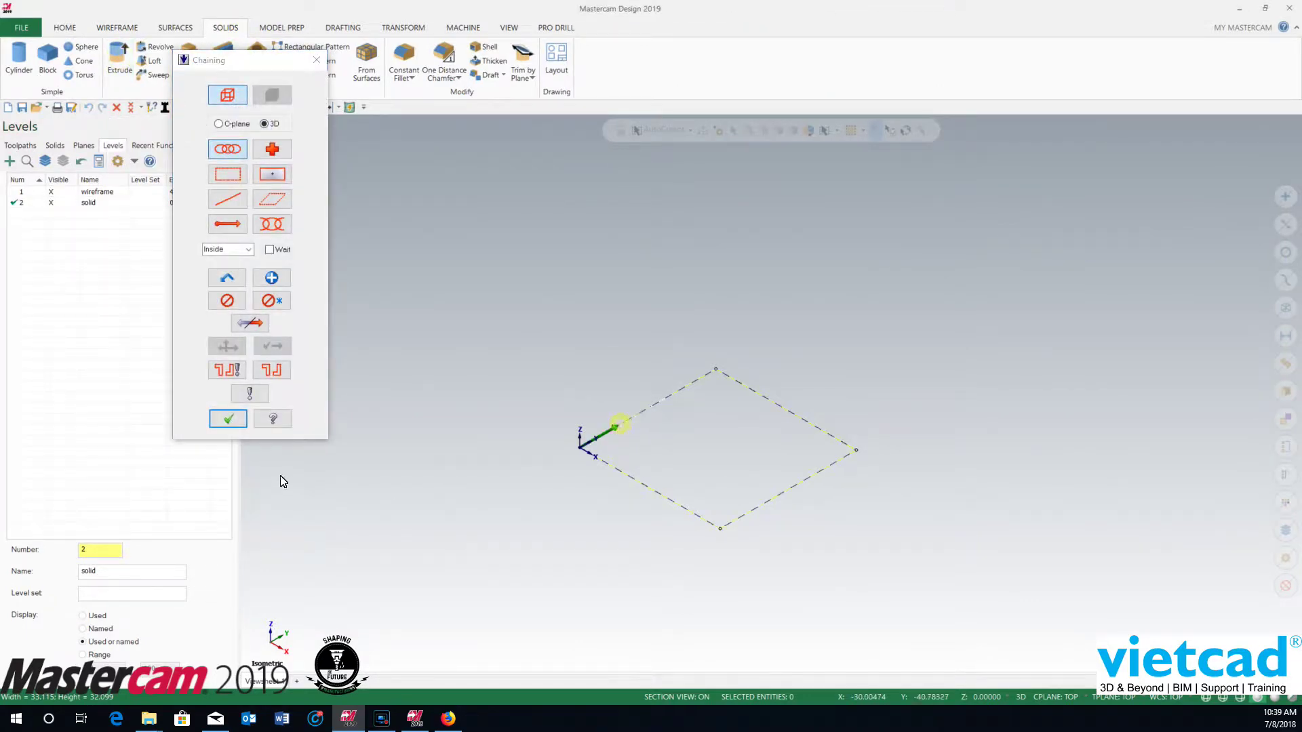
click(229, 420)
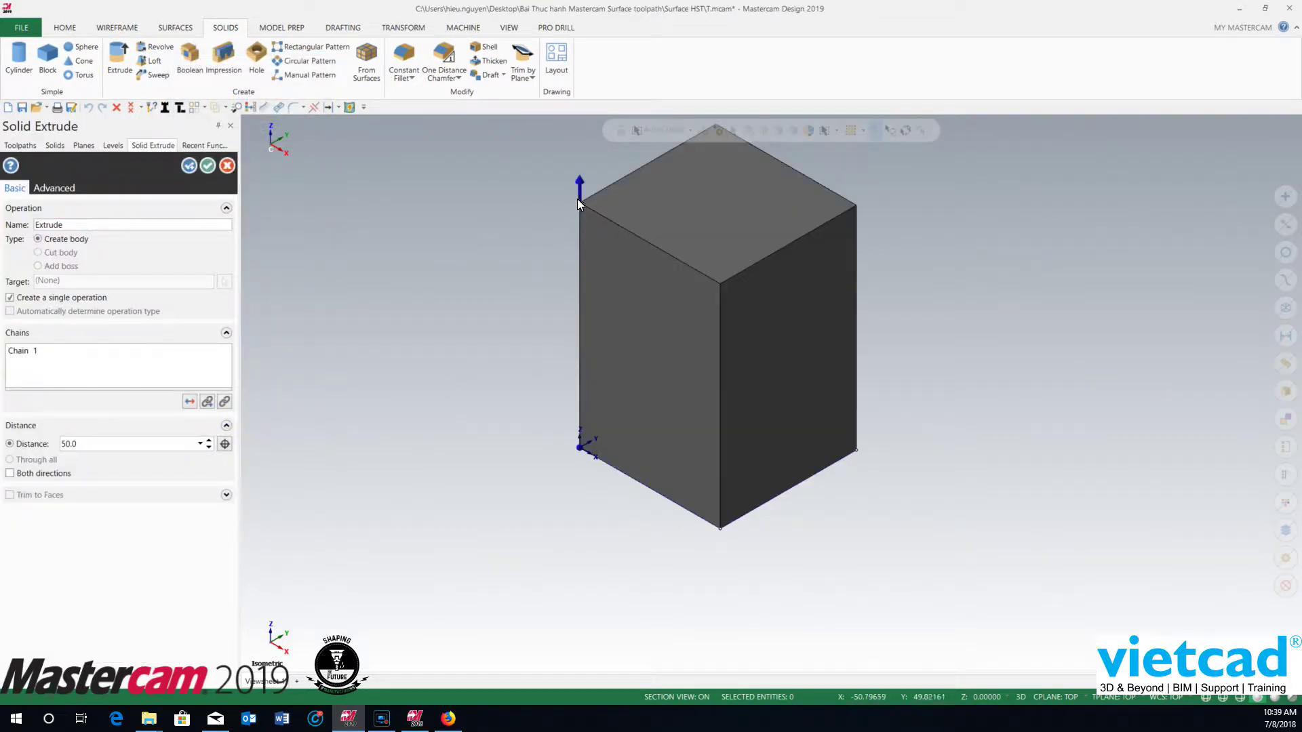
click(580, 195)
middle_drag(581, 195, 870, 250)
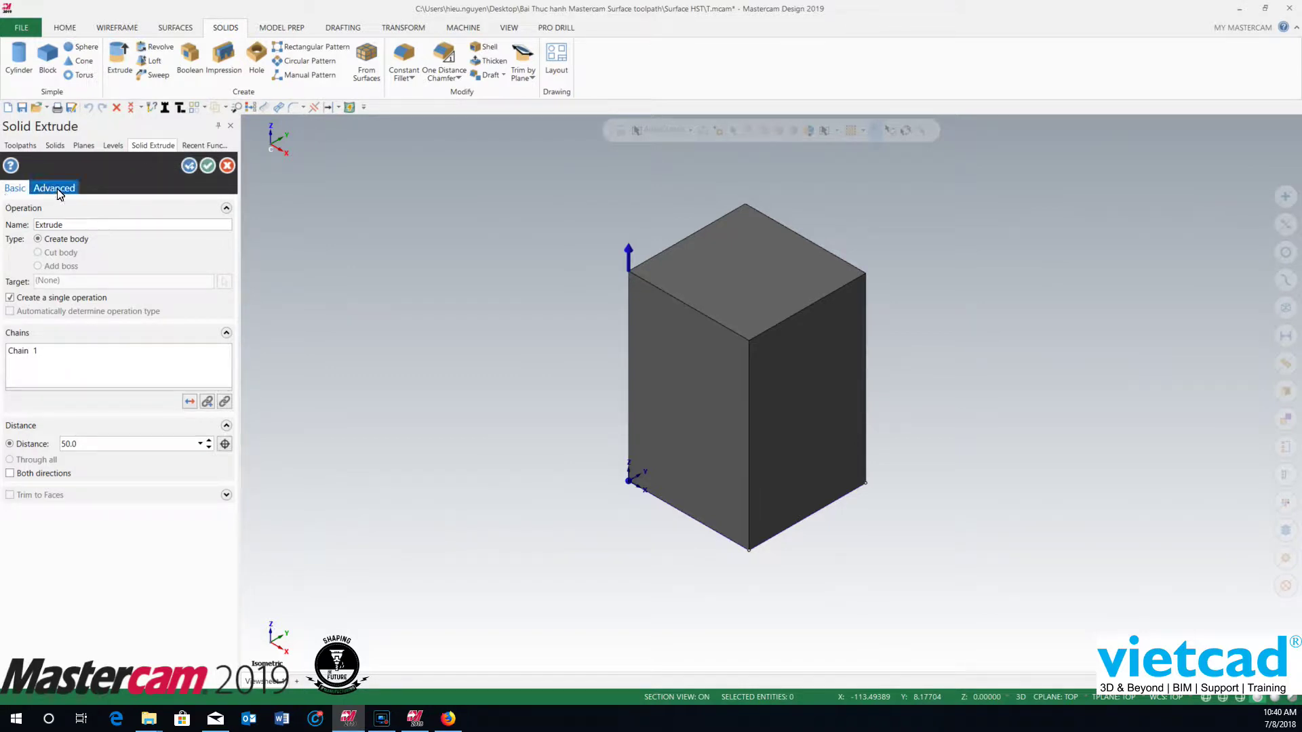
Examine the extrusion's name, operation type, single-operation option and chain options
click(60, 225)
double_click(61, 226)
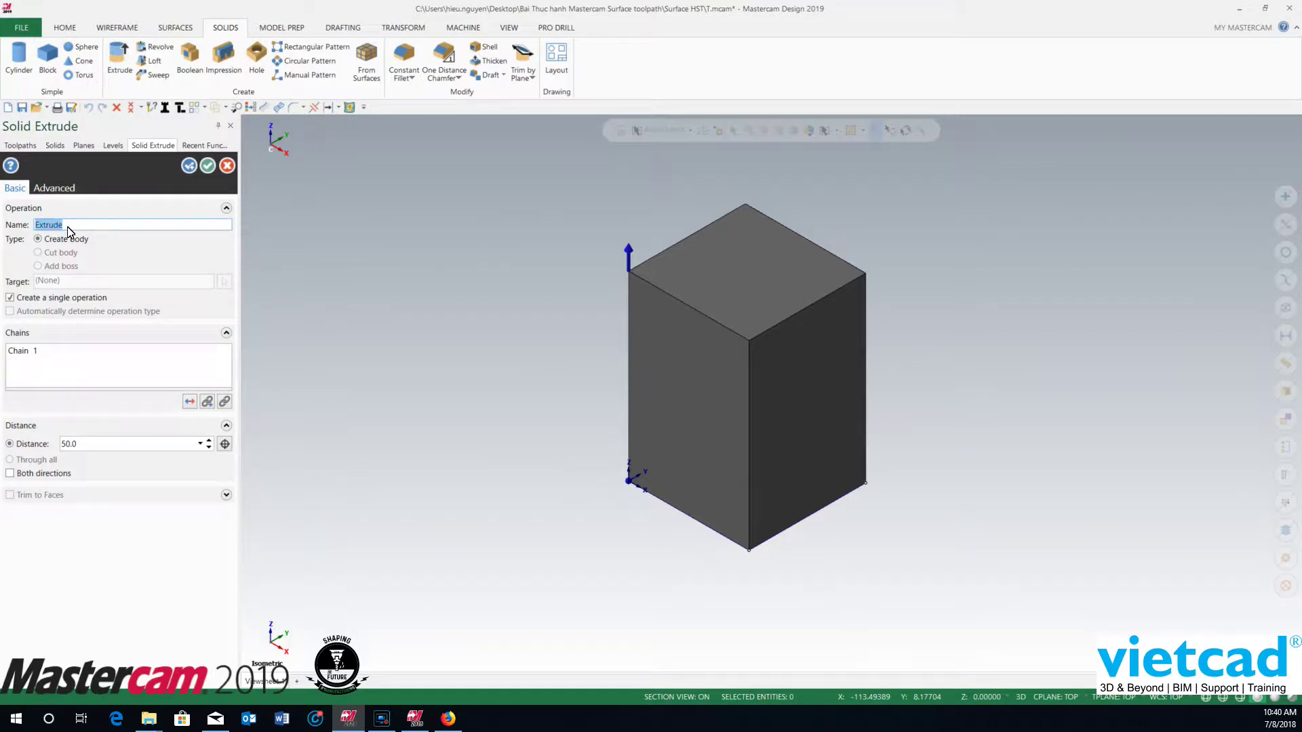
double_click(68, 231)
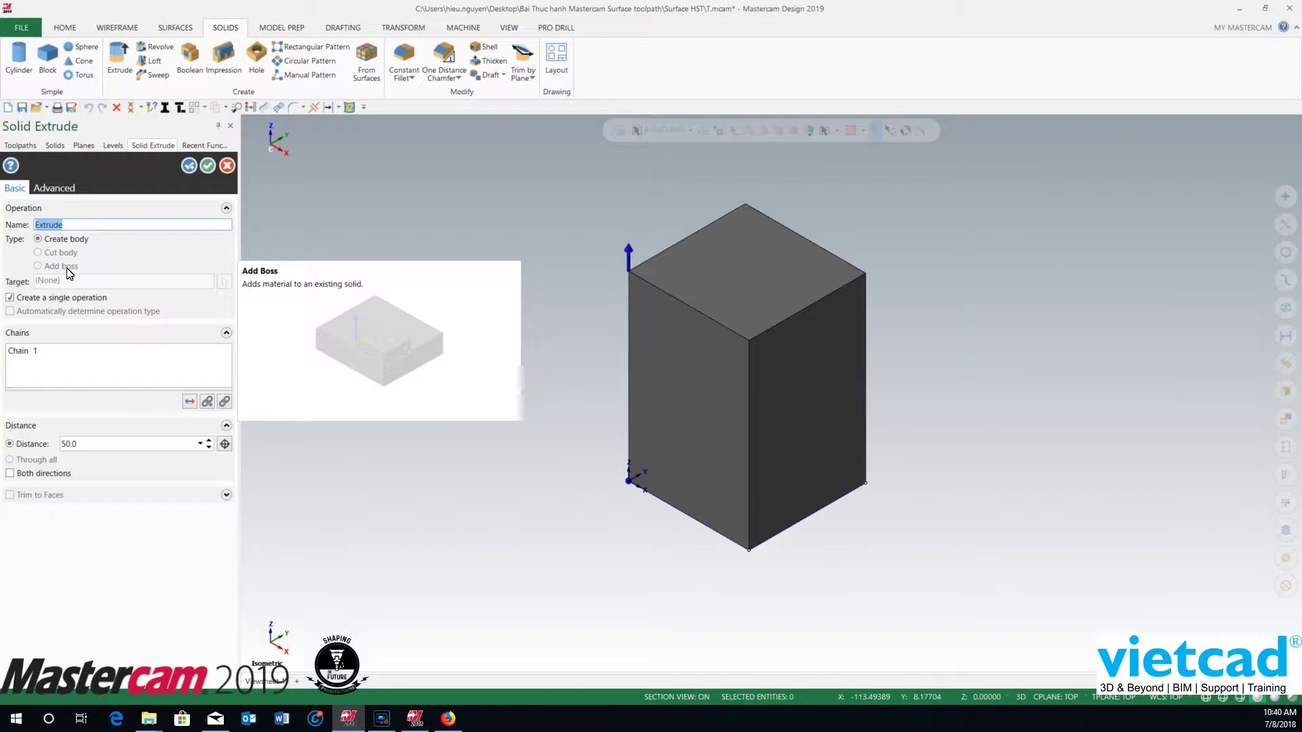
click(9, 297)
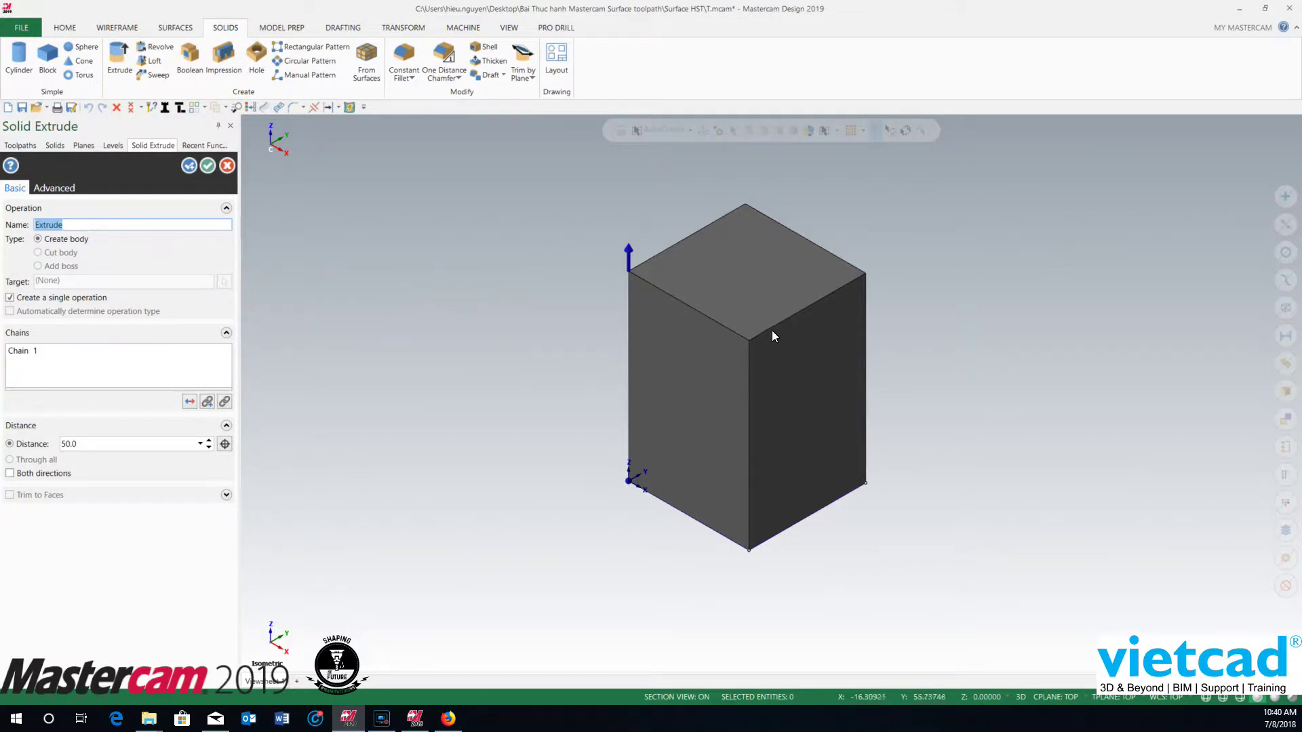
scroll(672, 358, down, 1)
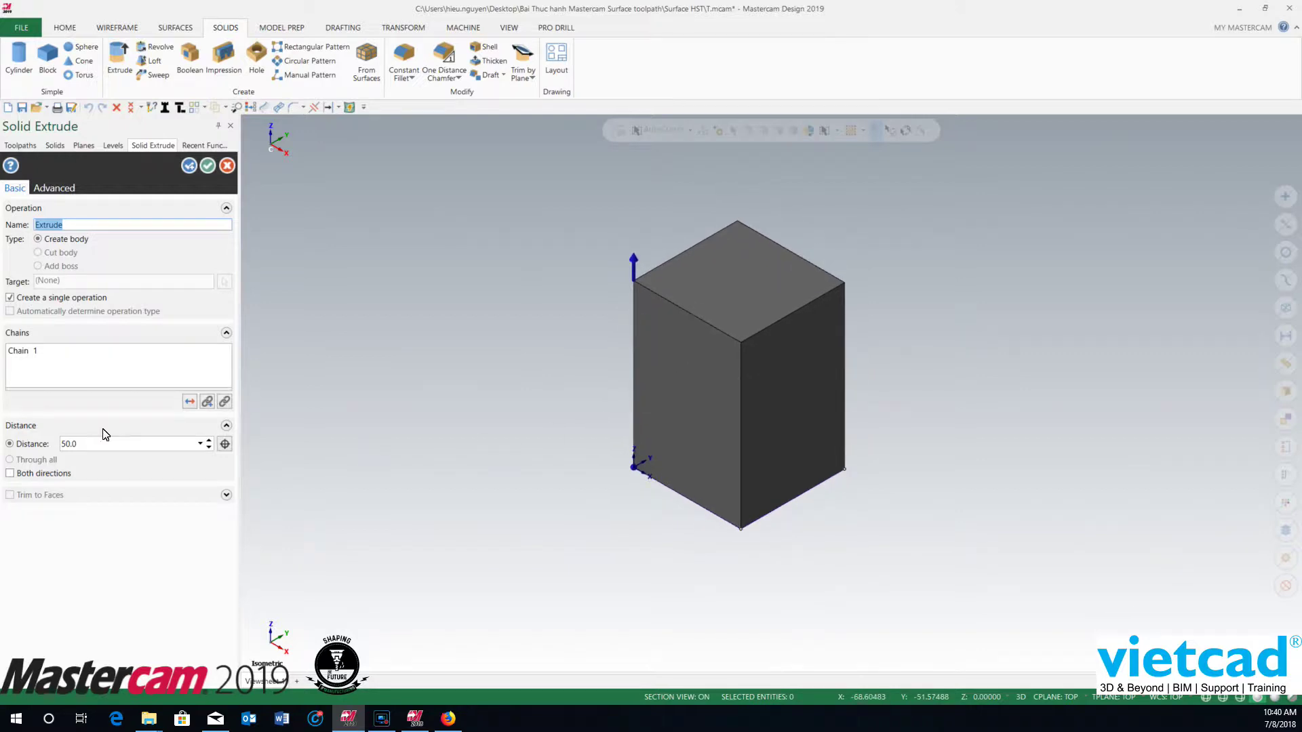
right_click(98, 368)
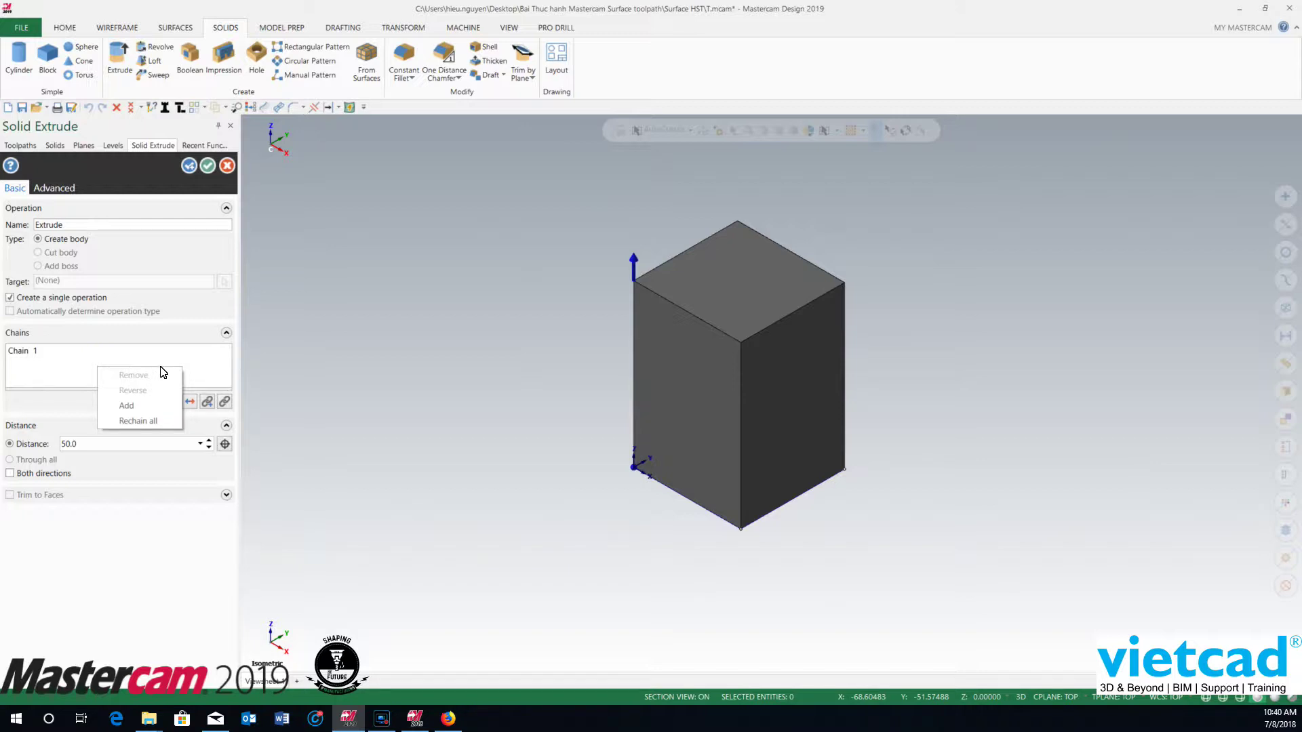
click(398, 368)
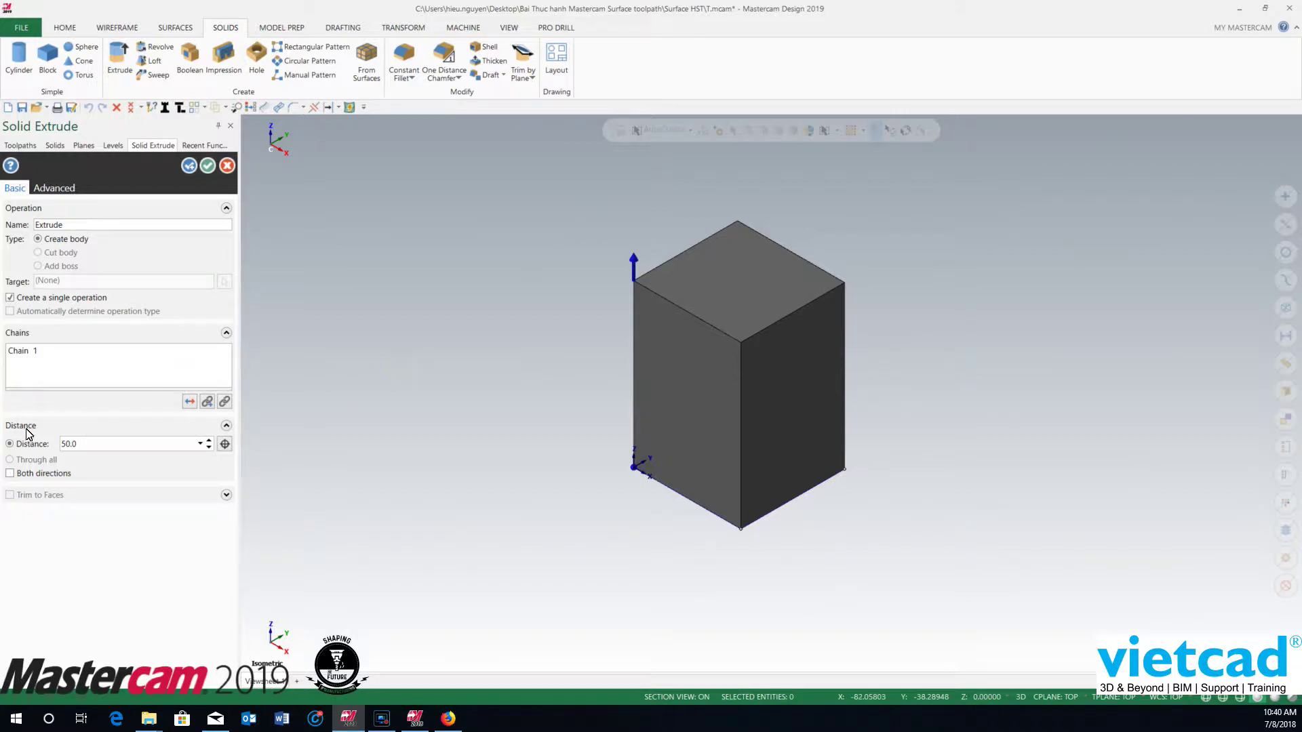
Set the extrusion distance to 10 mm and create the solid body
click(103, 443)
click(101, 444)
mouse_move(635, 273)
drag(635, 271, 636, 431)
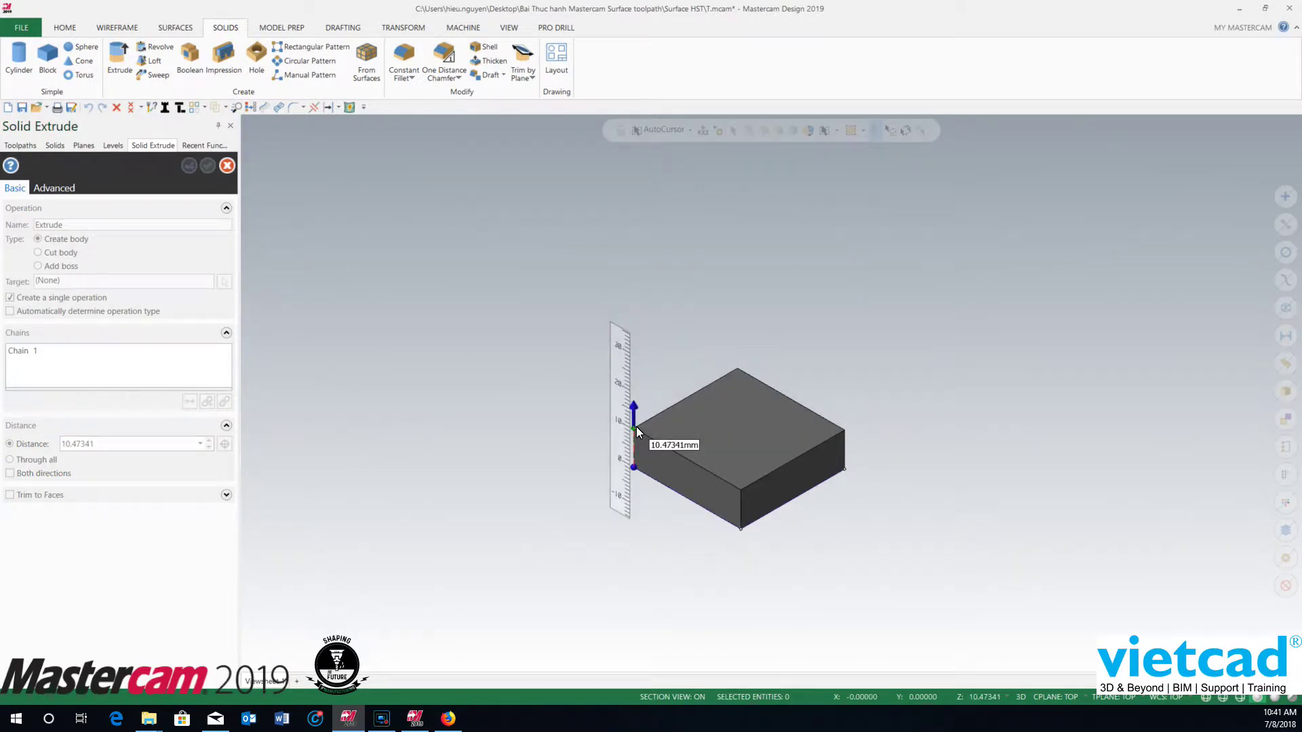
drag(636, 426, 636, 425)
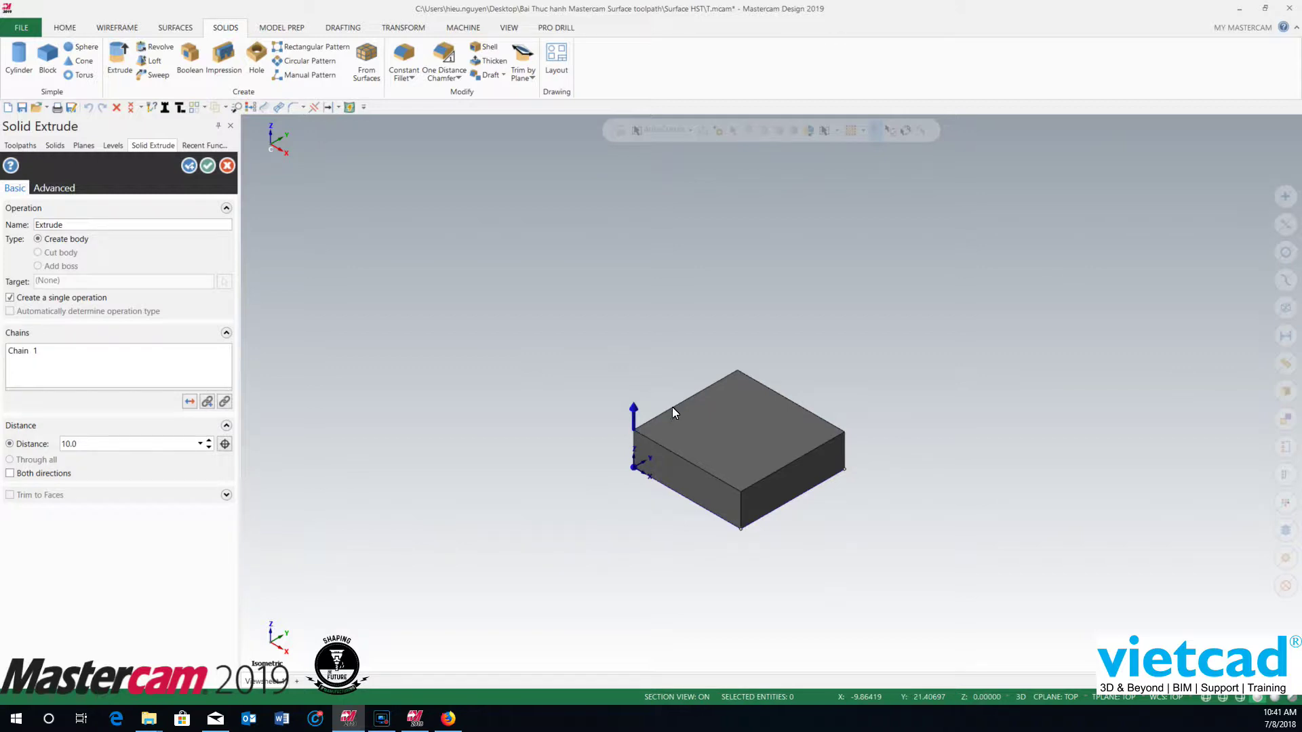
scroll(698, 457, up, 2)
scroll(678, 441, up, 2)
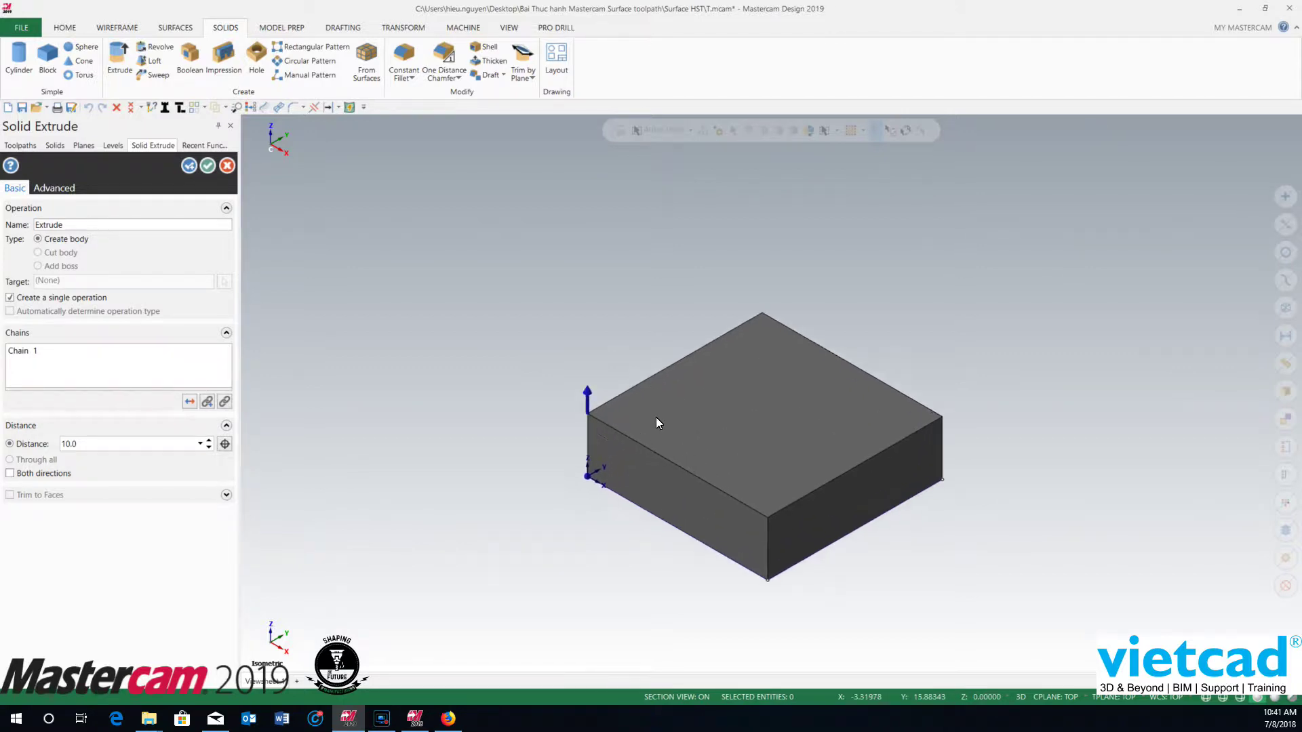
scroll(657, 419, down, 2)
scroll(781, 416, up, 2)
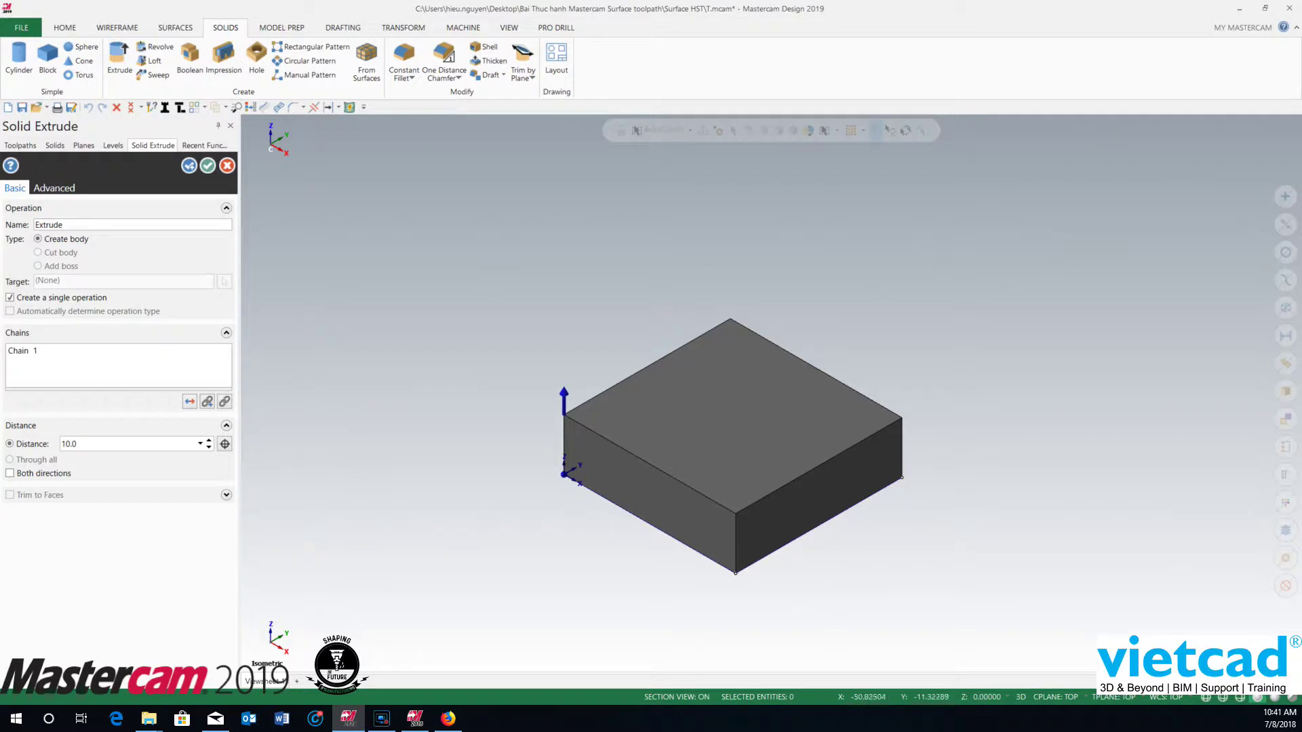
click(207, 166)
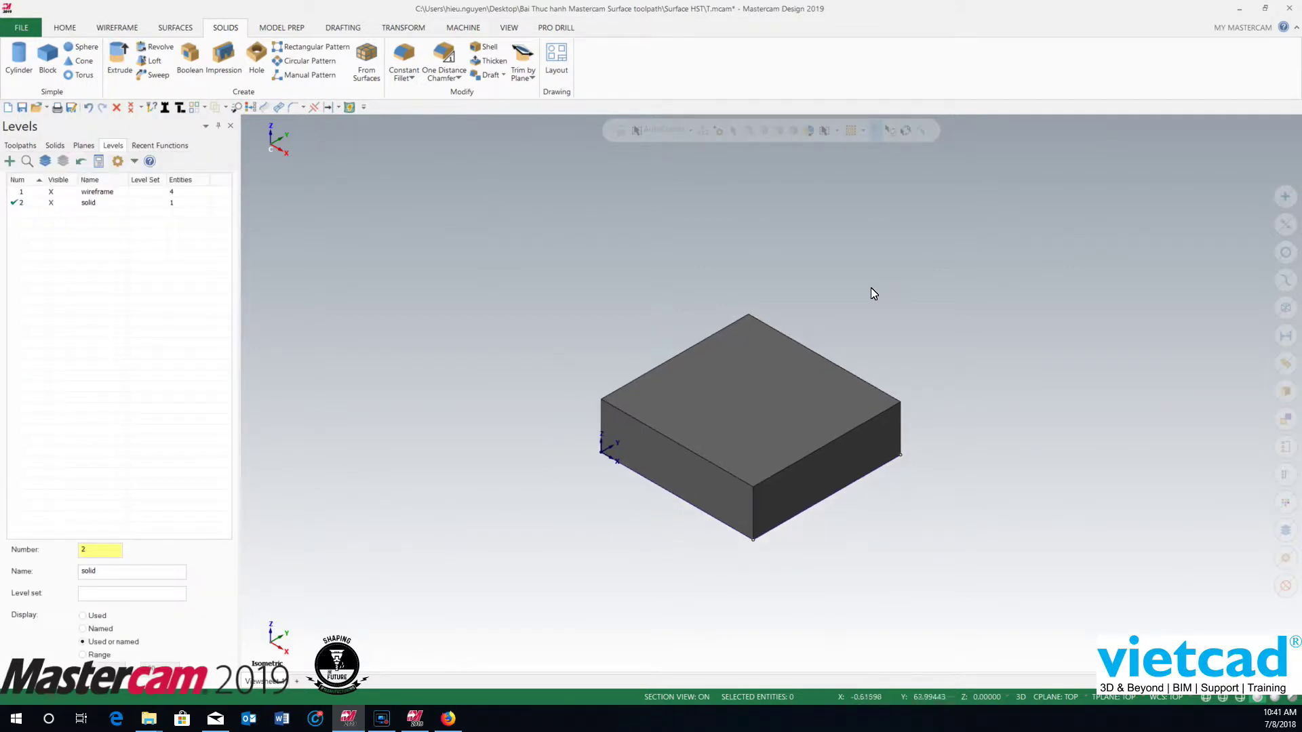
Expand the solid's operation history and review the parameters of its Extrude operation
scroll(871, 291, up, 1)
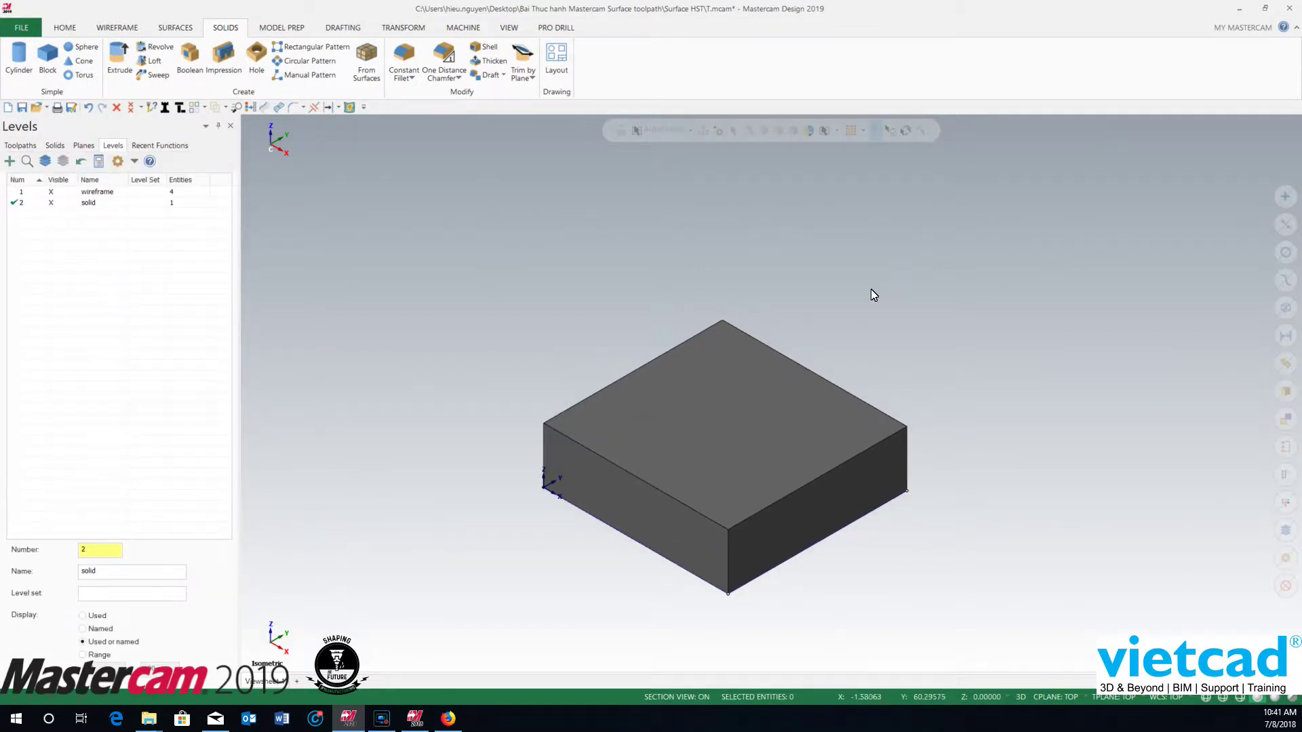
click(54, 146)
click(8, 181)
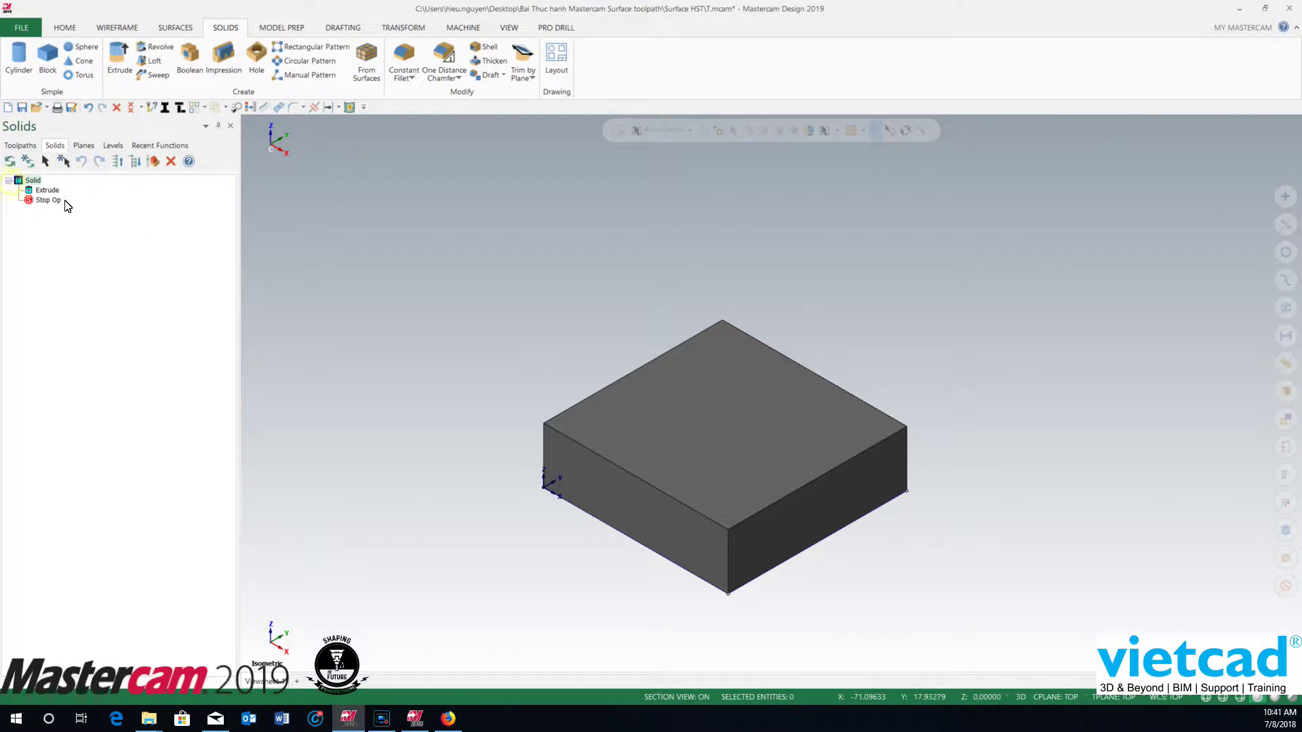
scroll(549, 299, up, 1)
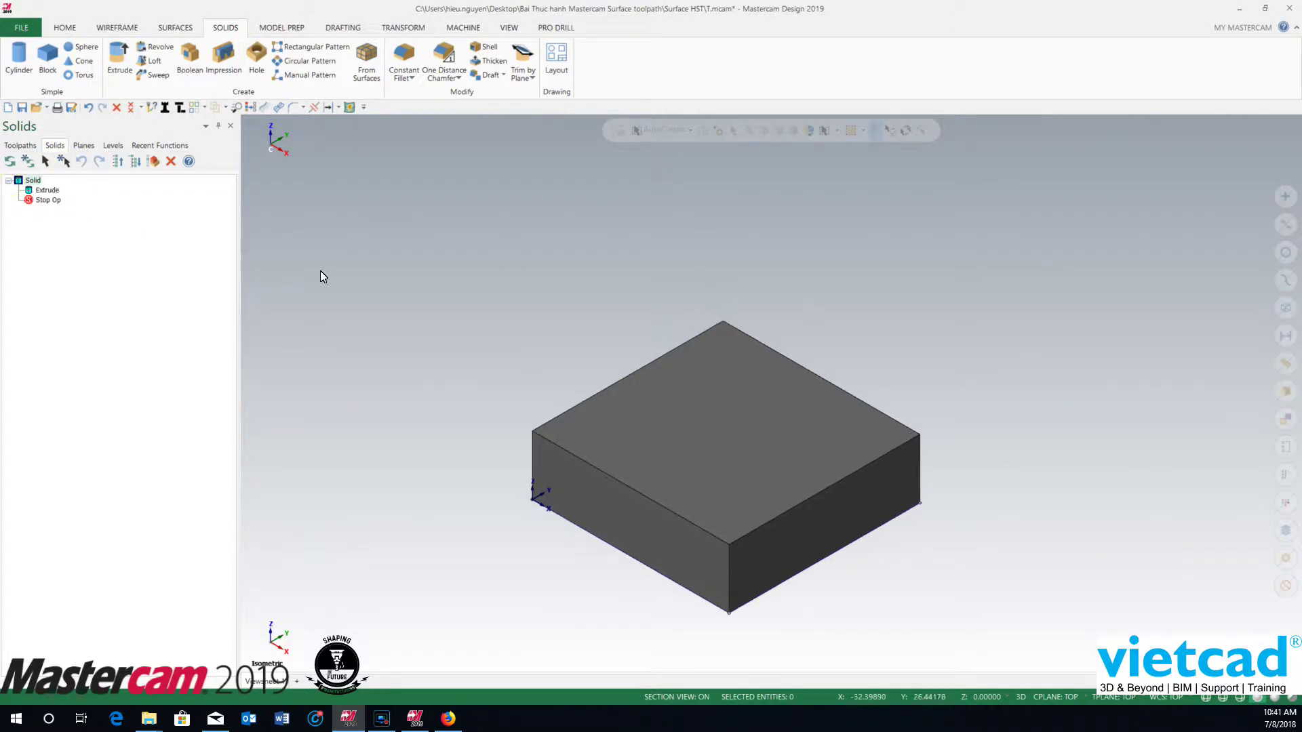
click(50, 191)
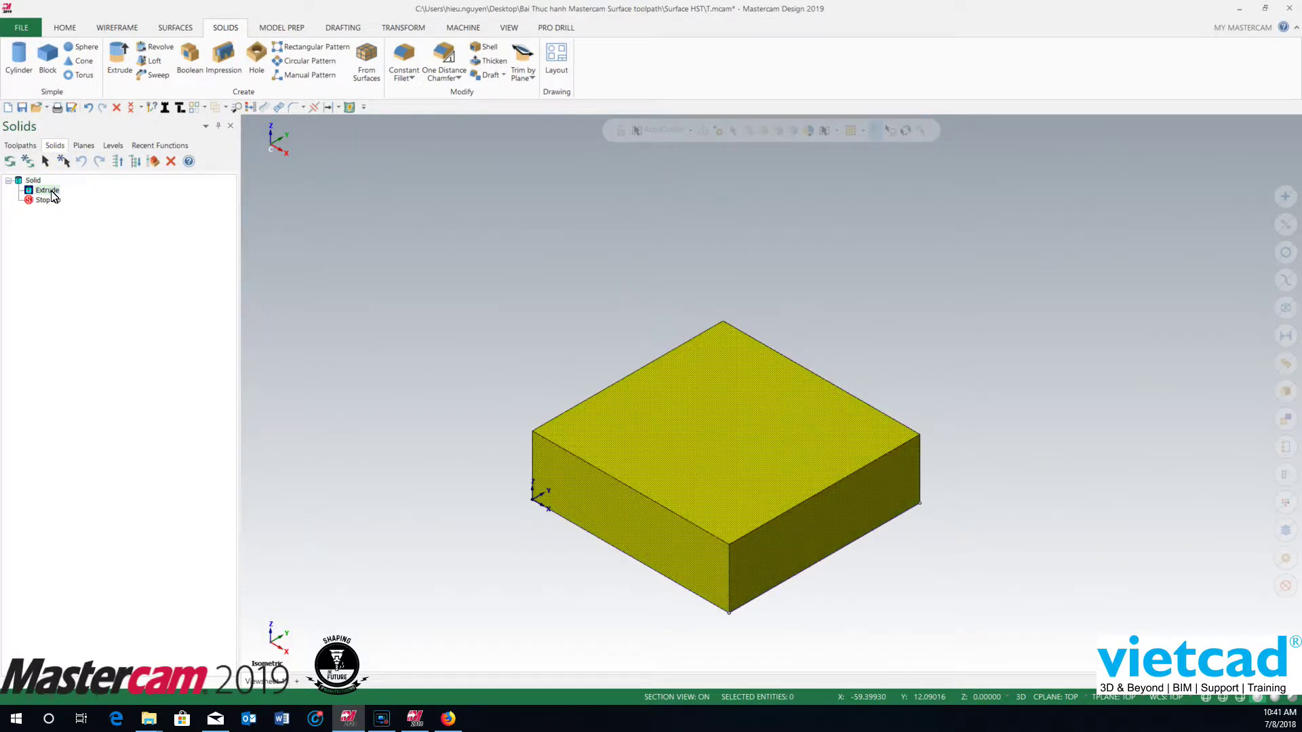
double_click(51, 192)
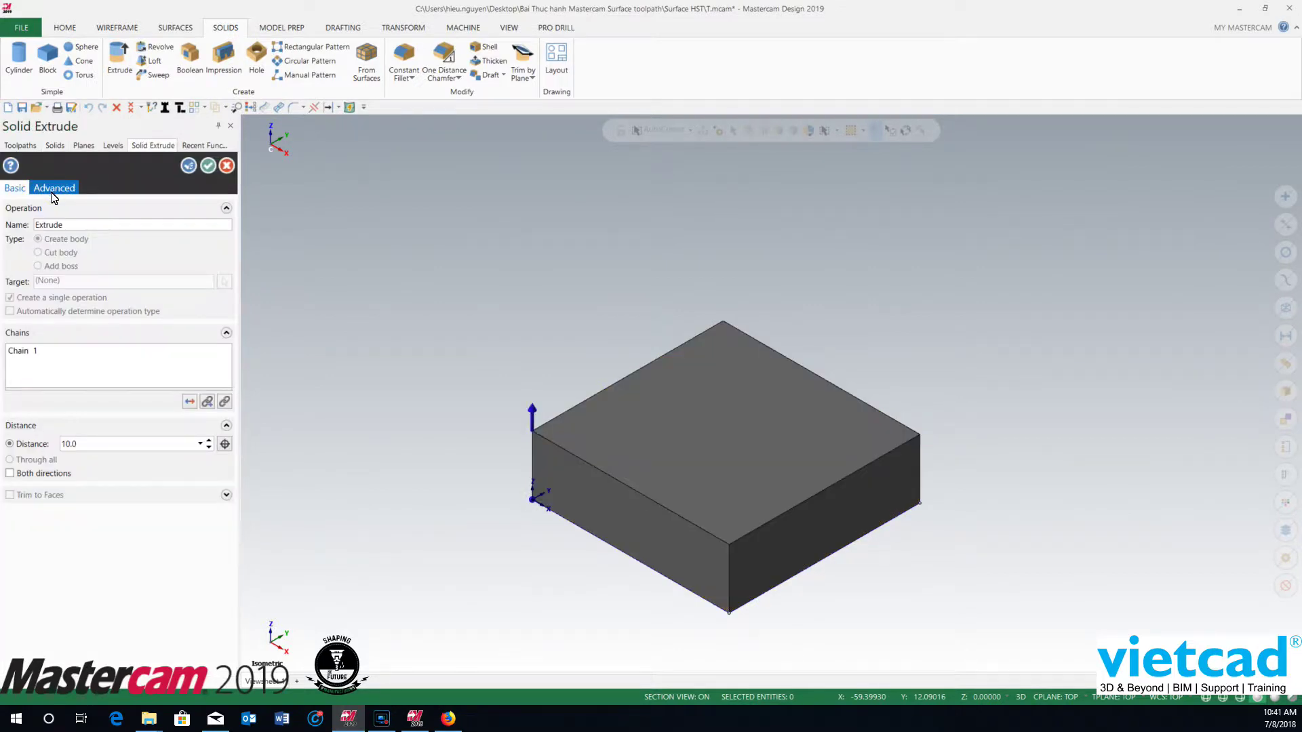
click(209, 167)
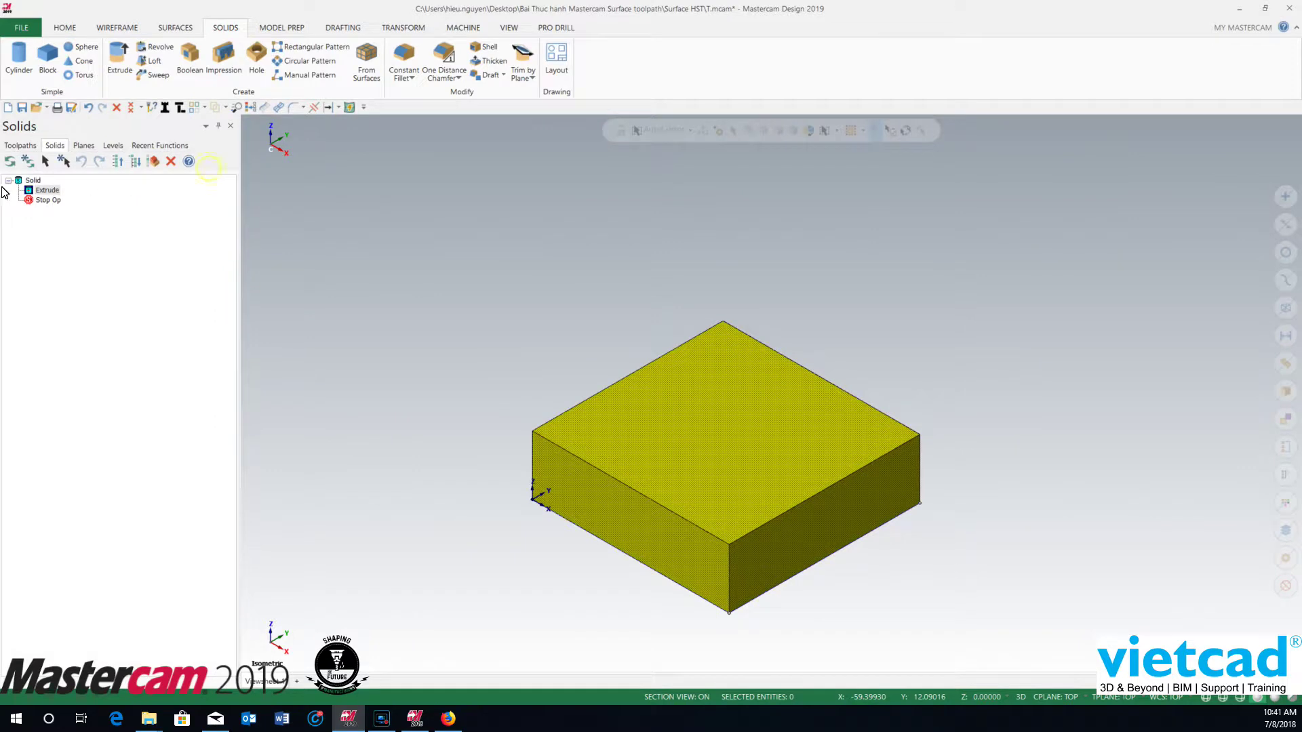
Open the Extrude operation's parameters for editing and enable draft at an angle of 5 degrees
right_click(35, 194)
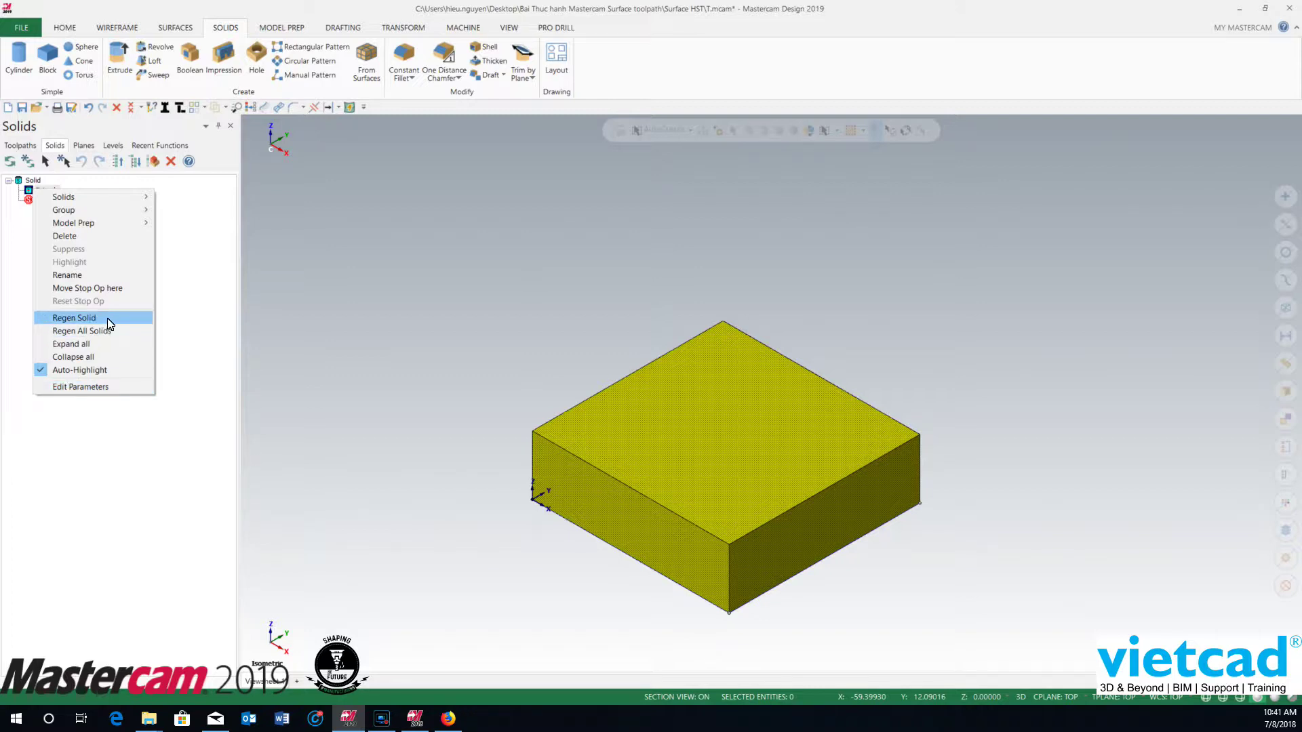
click(77, 388)
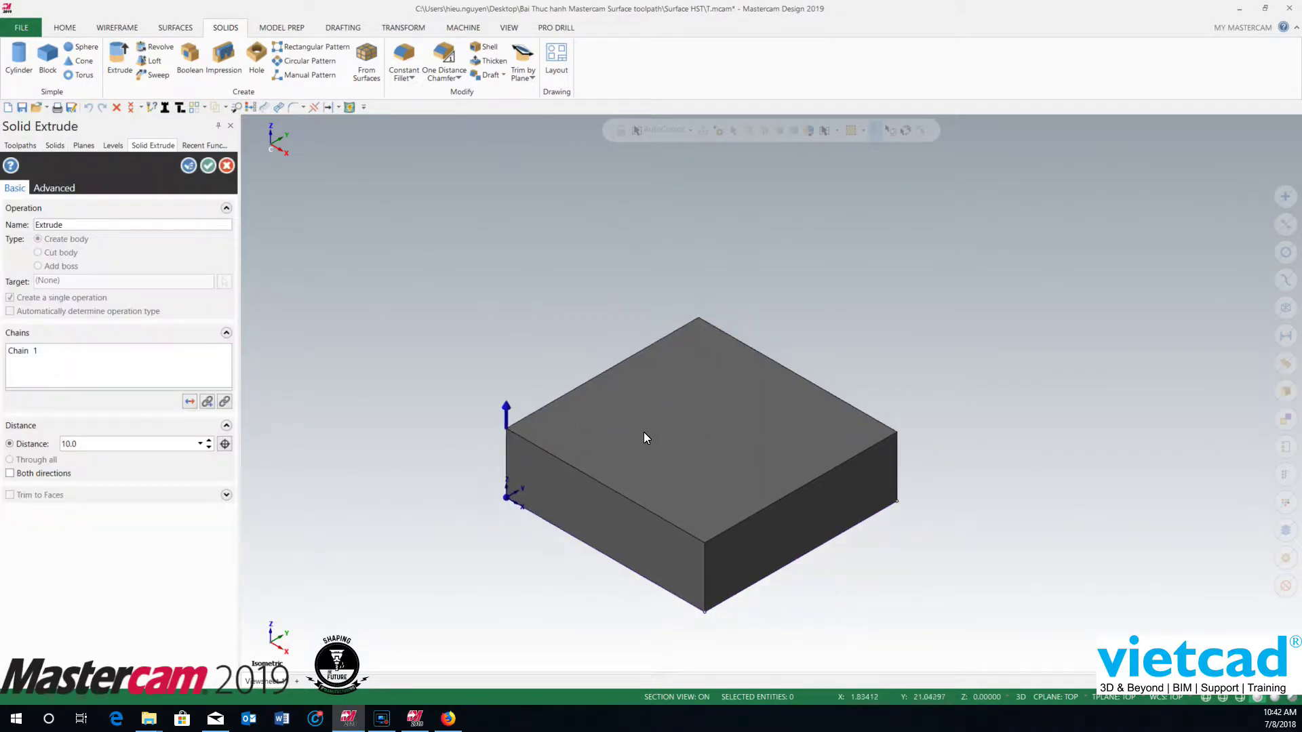
middle_drag(600, 458, 666, 438)
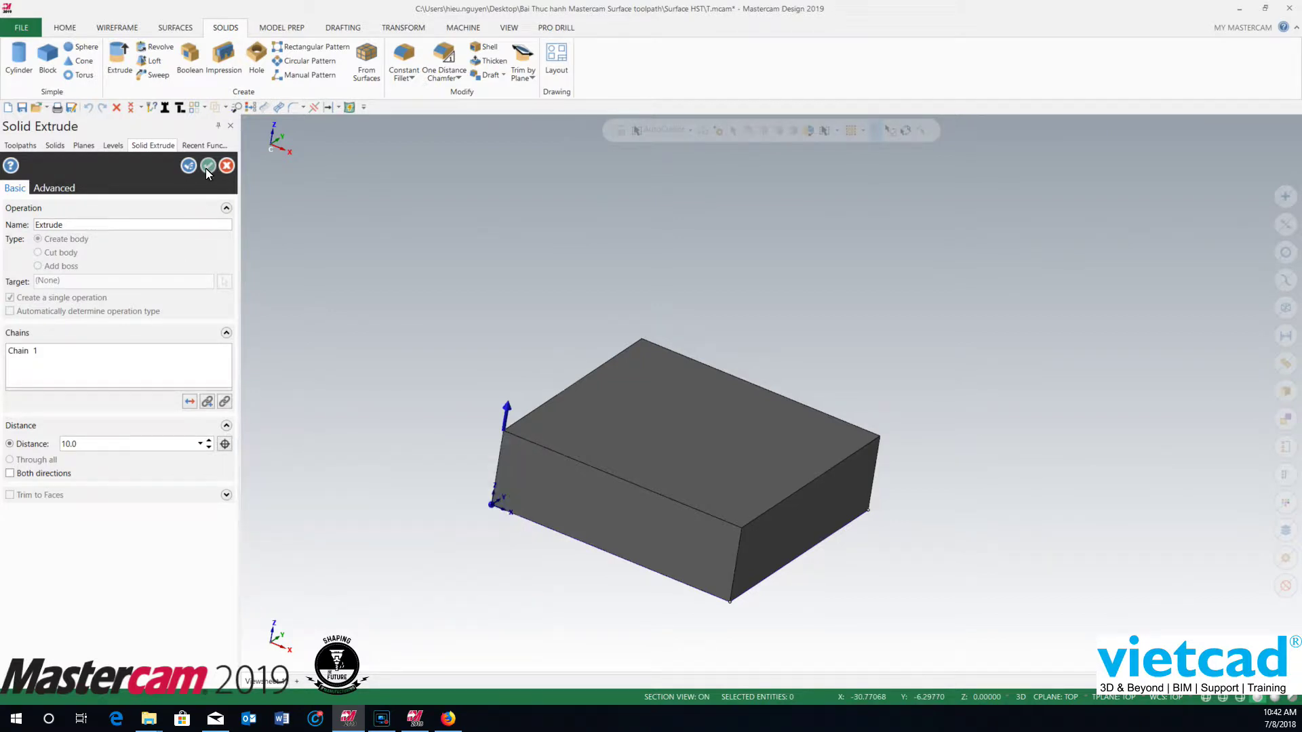
click(50, 189)
click(10, 208)
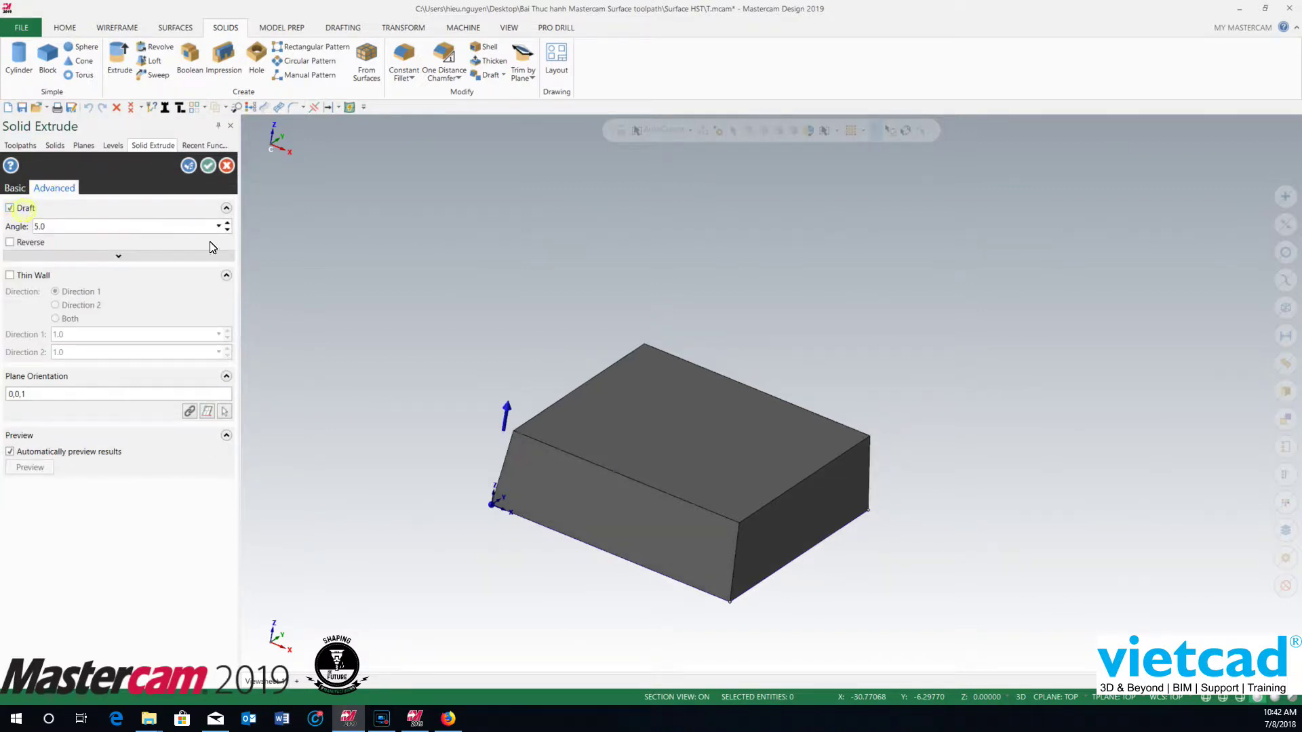
scroll(776, 502, up, 3)
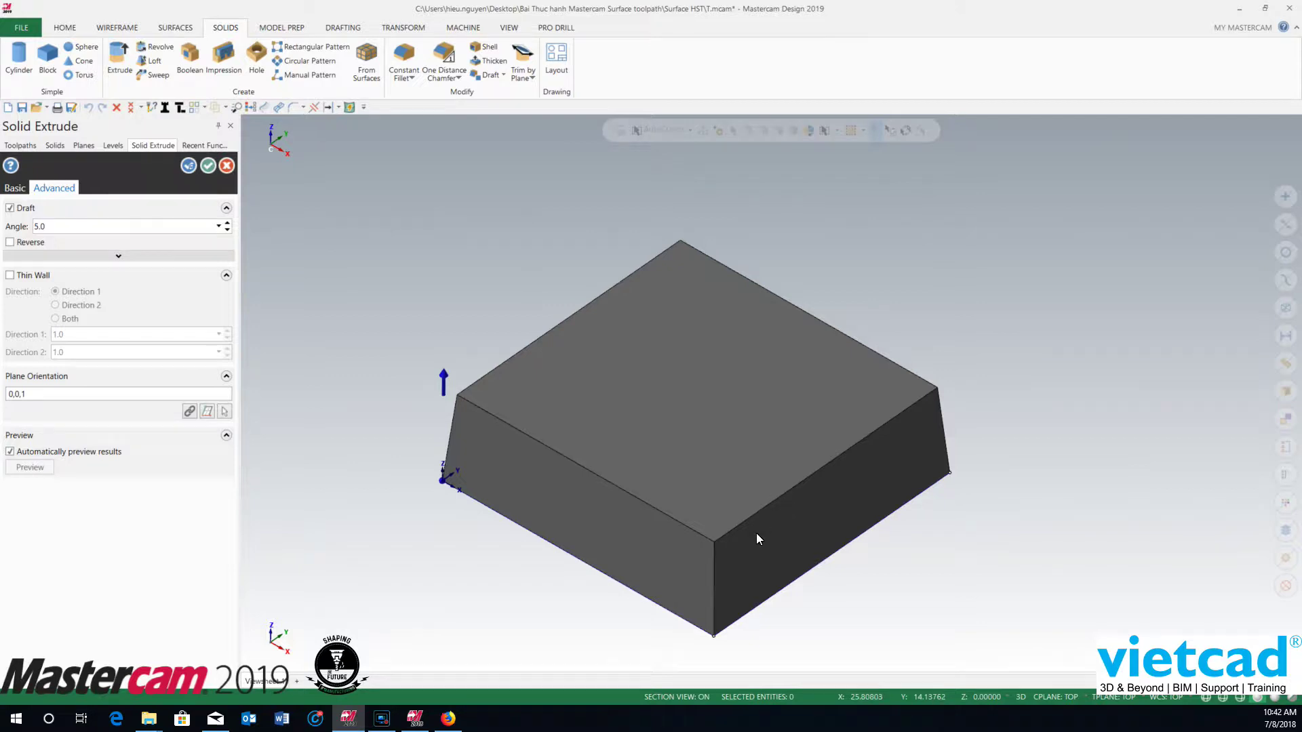
Try reversing the extrusion's draft direction, leaving the reverse option off
double_click(77, 227)
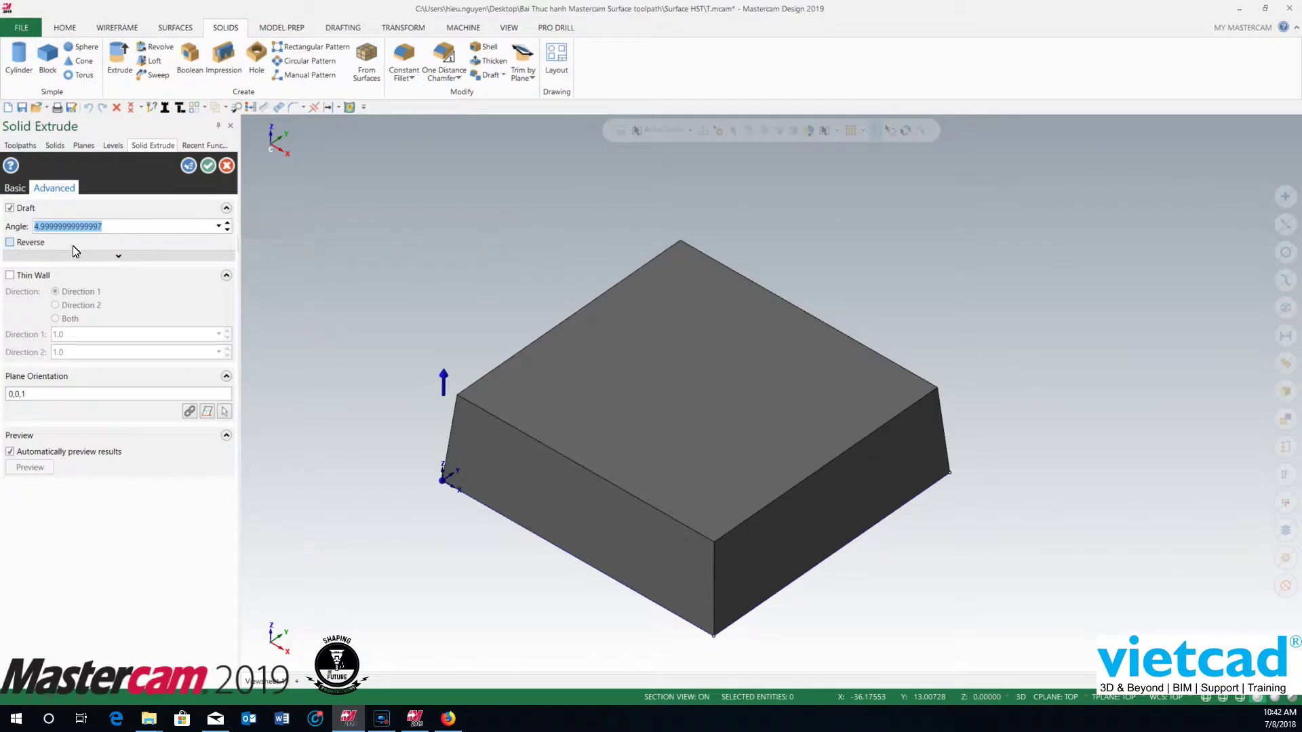
click(8, 243)
click(8, 243)
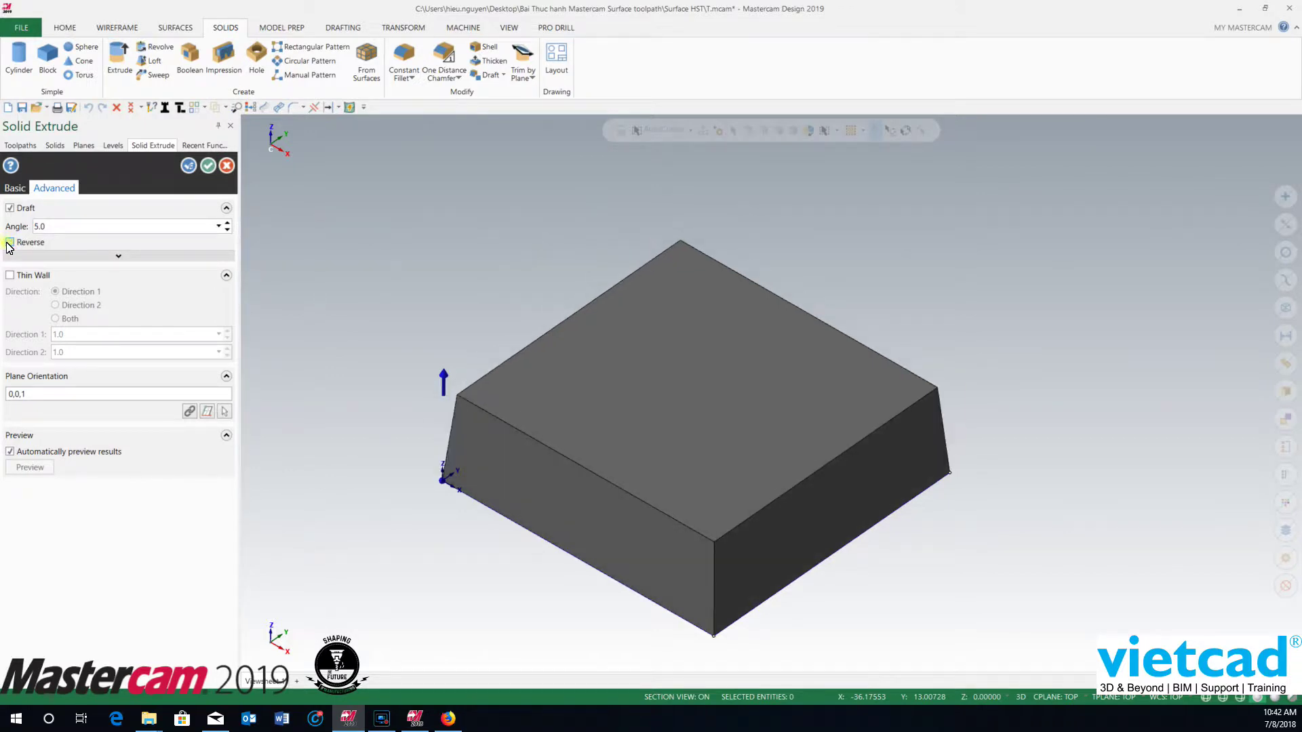
click(10, 242)
click(10, 243)
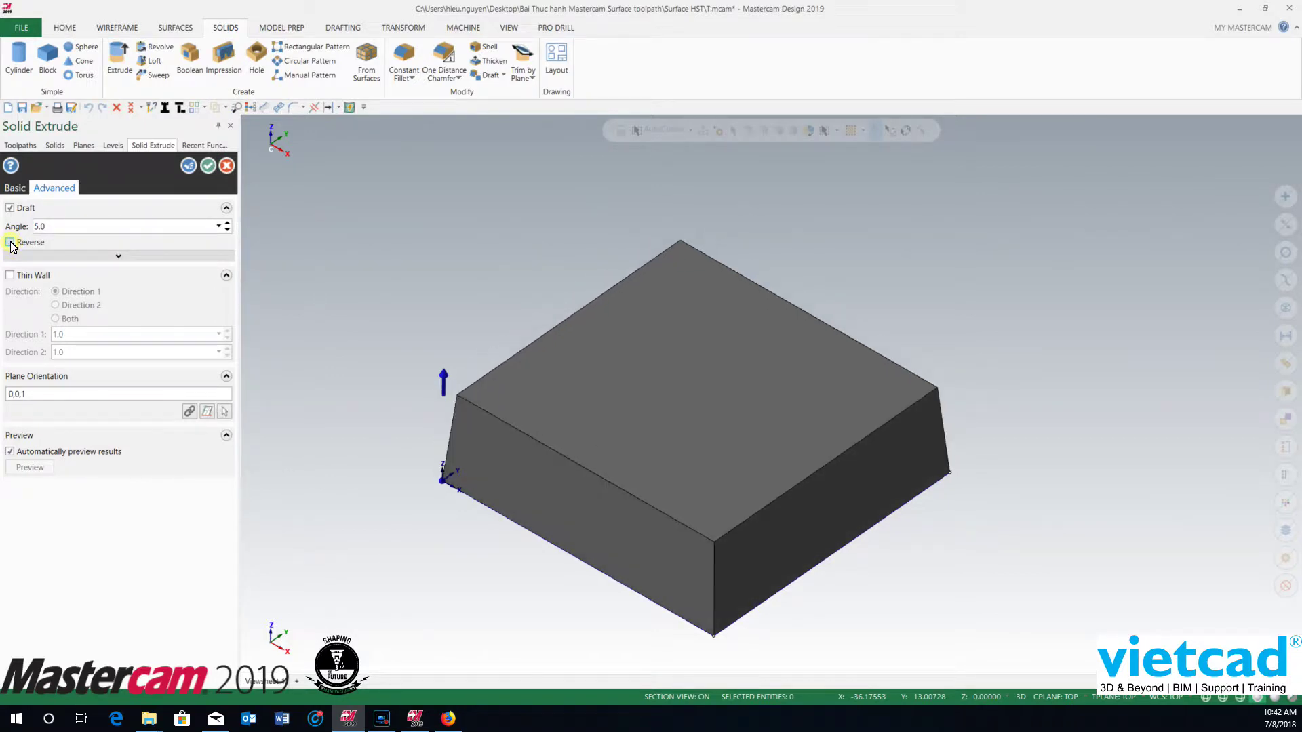
Turn the extrusion into a thin wall 1.0 thick in Direction 1 and disable its draft
click(23, 278)
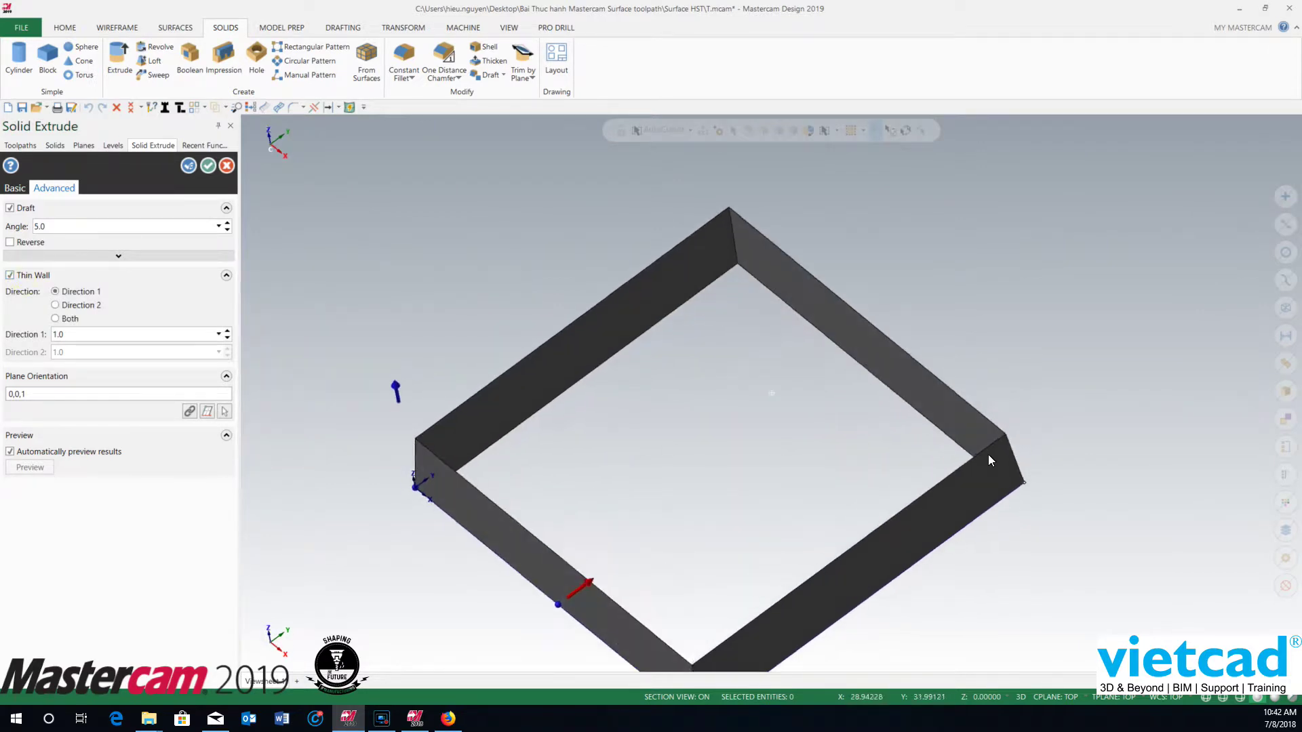
scroll(989, 460, up, 1)
middle_drag(1000, 445, 997, 375)
click(20, 208)
middle_drag(611, 414, 623, 441)
scroll(600, 450, down, 3)
scroll(617, 448, up, 2)
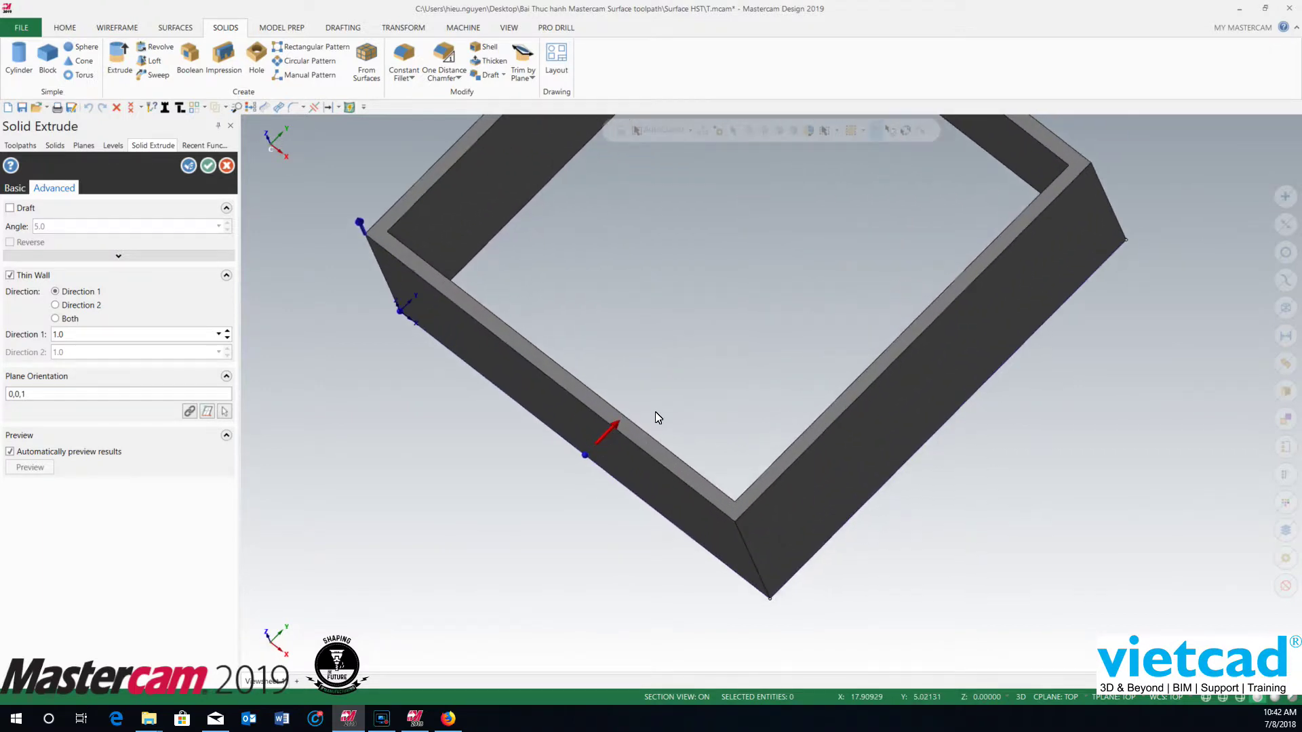
scroll(642, 442, up, 2)
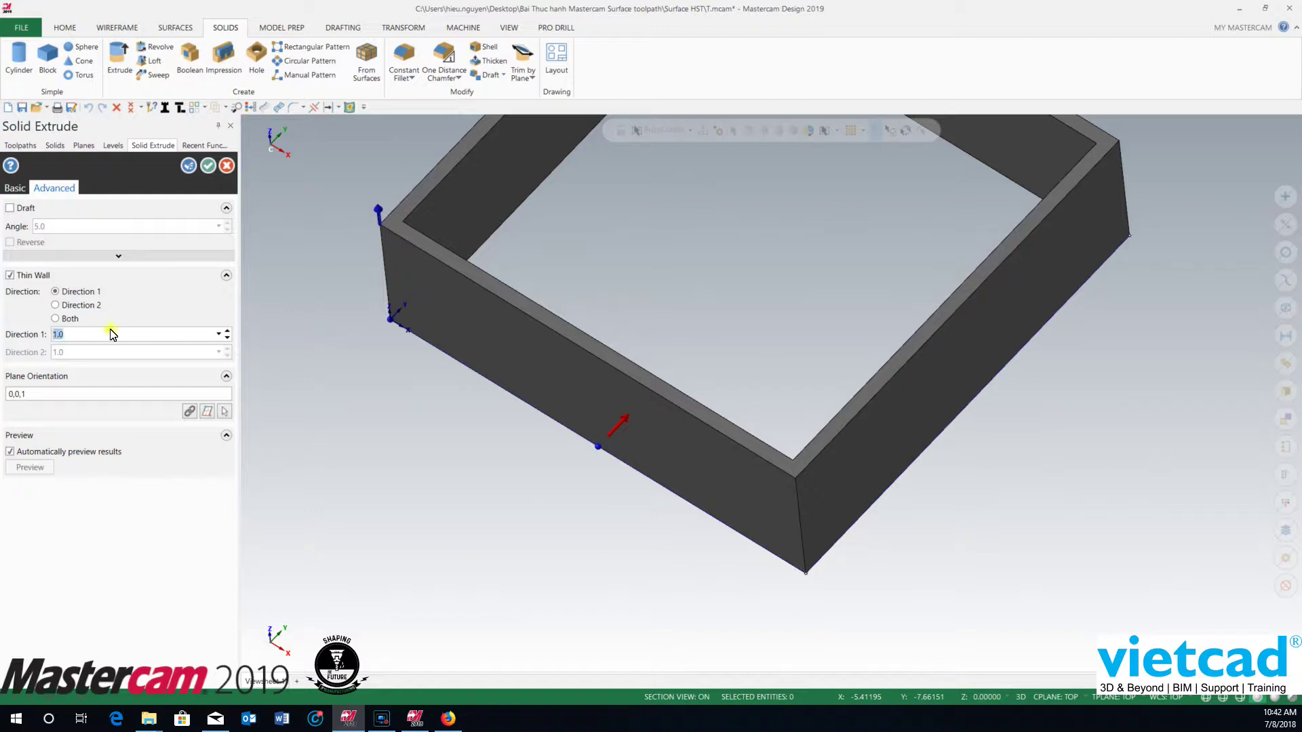
Thicken the thin wall in both directions, with a Direction 2 thickness of 2.0
click(78, 305)
click(68, 318)
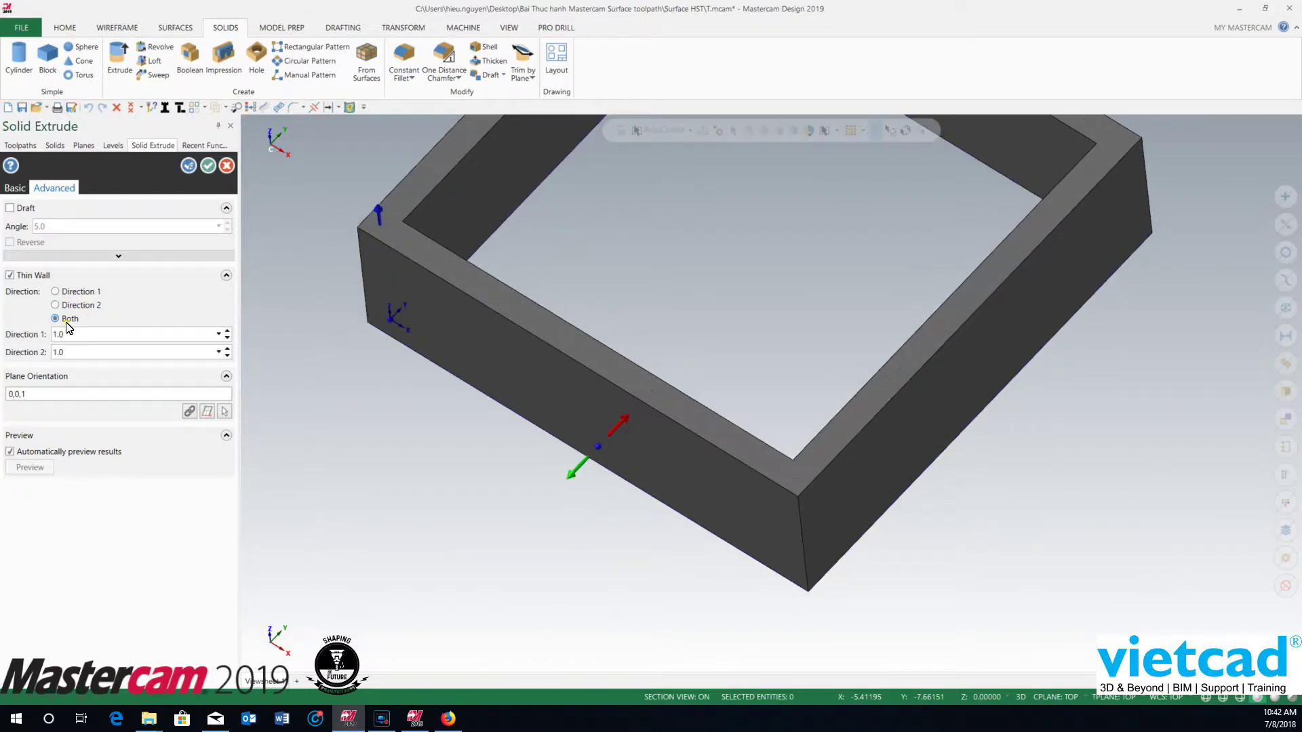
click(87, 353)
key(Return)
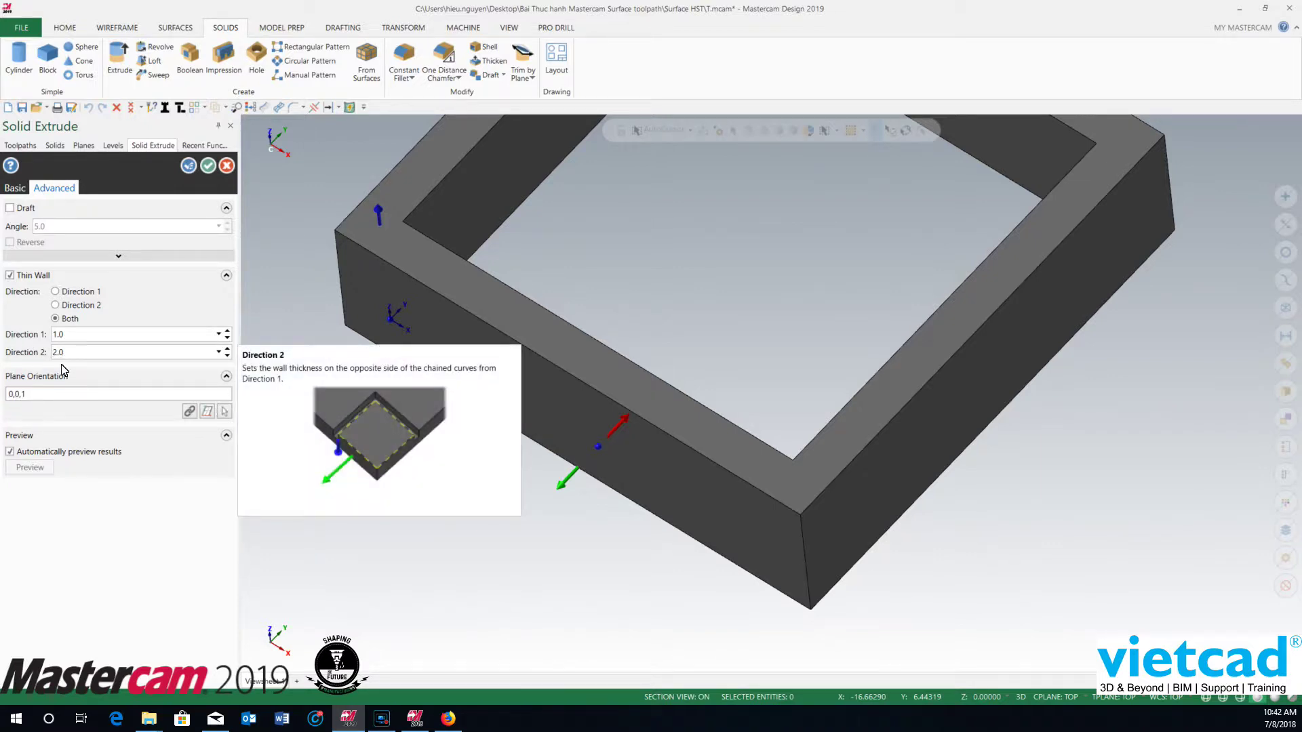
Skew the thin-walled extrusion by setting its plane orientation vector to 0,1,1
middle_drag(475, 407, 99, 390)
double_click(63, 398)
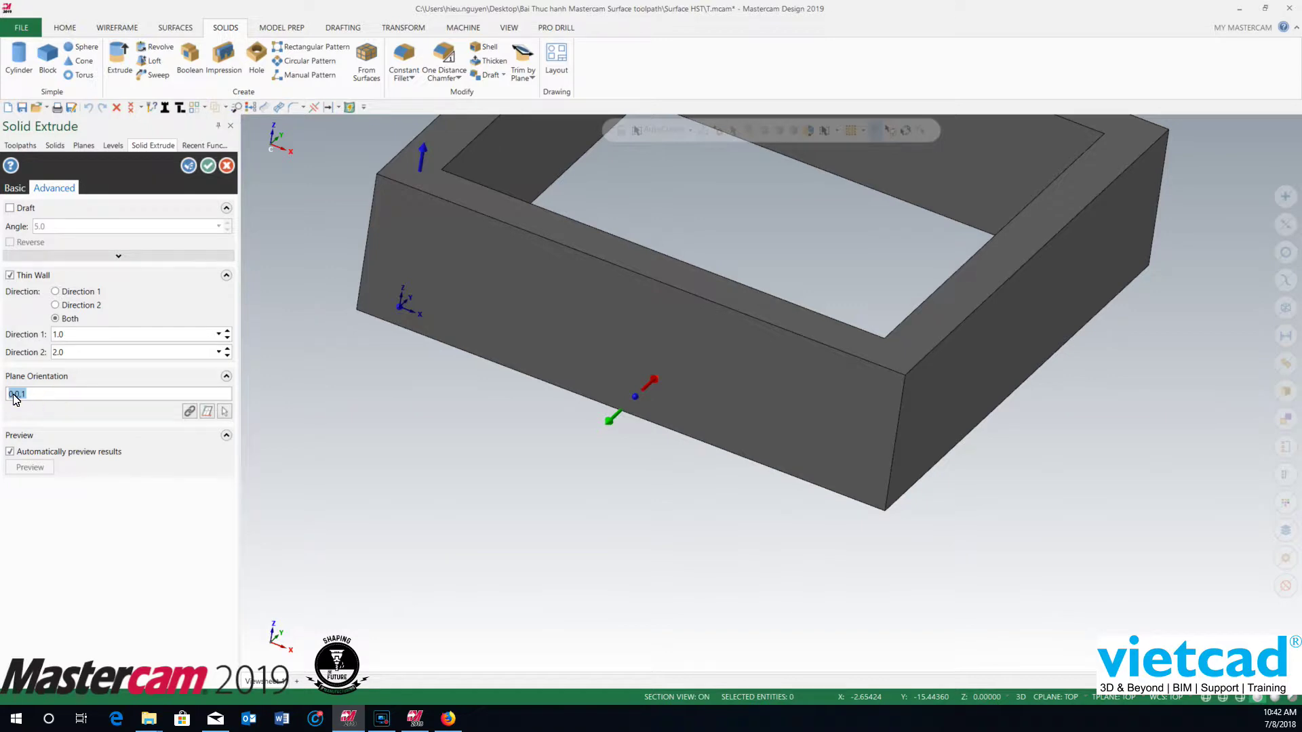
double_click(55, 397)
click(20, 396)
key(Return)
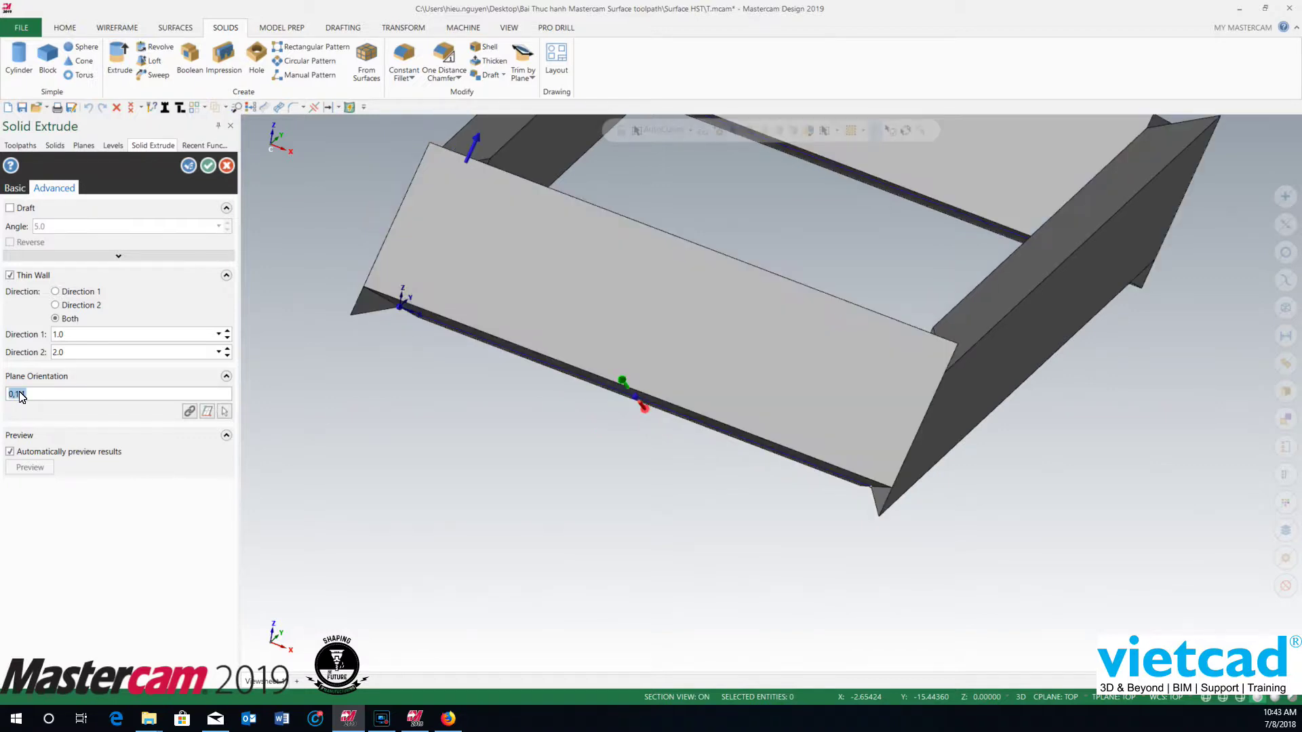
mouse_move(680, 439)
middle_down()
mouse_move(666, 474)
mouse_move(609, 463)
mouse_move(716, 370)
mouse_move(682, 391)
mouse_move(687, 402)
middle_up()
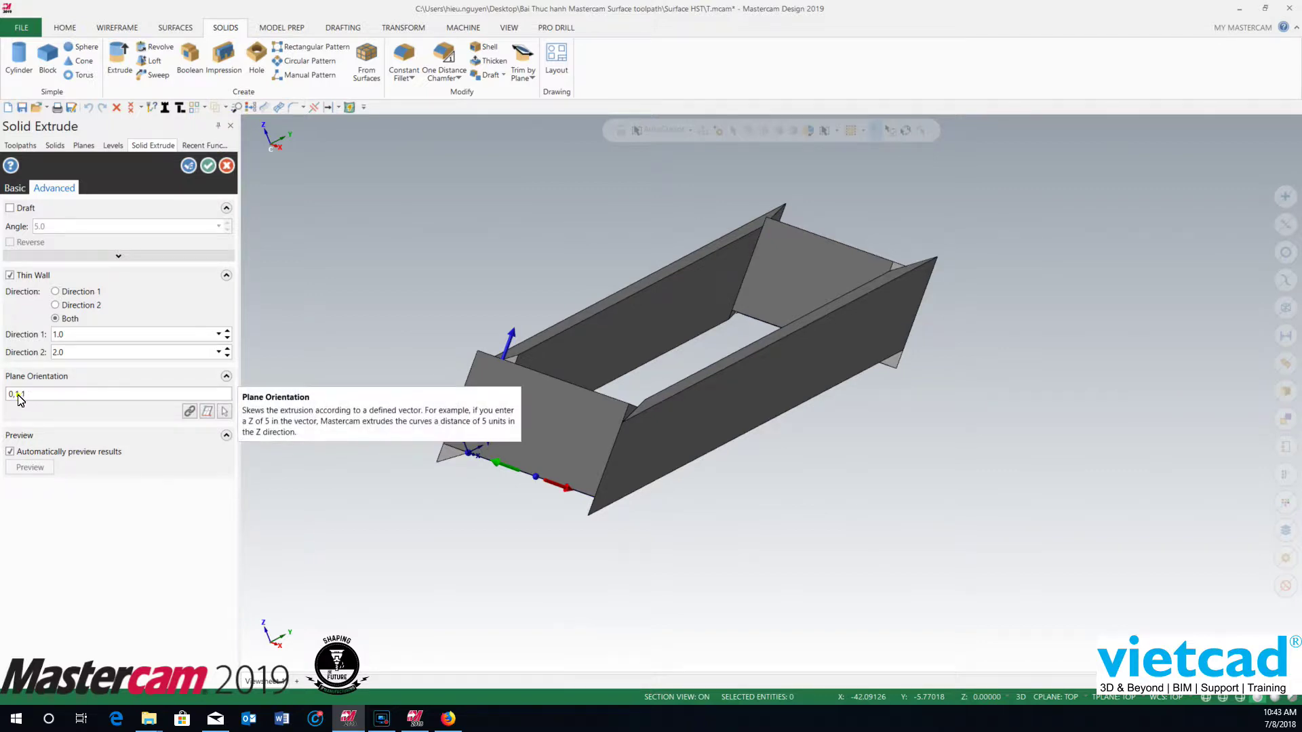
Set the plane orientation vector back to 0,0,1 and turn off the thin wall
click(18, 398)
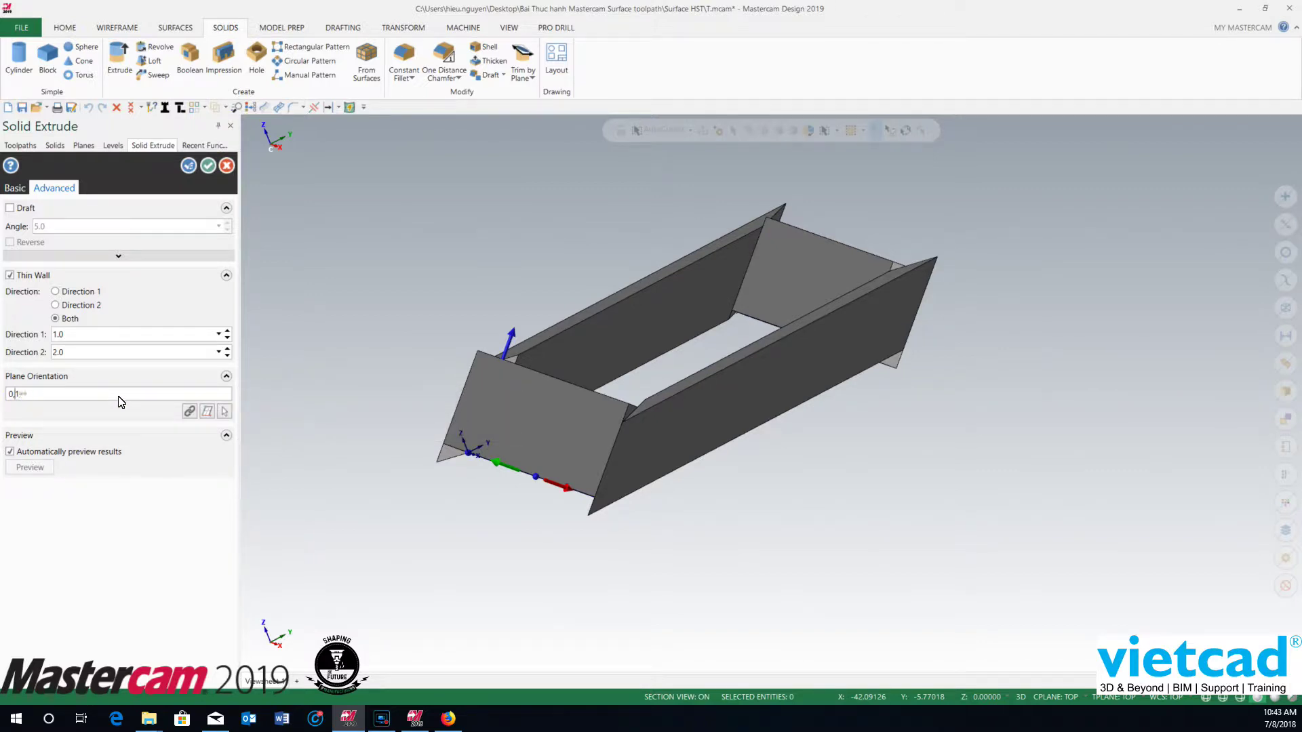
text(1)
key(Return)
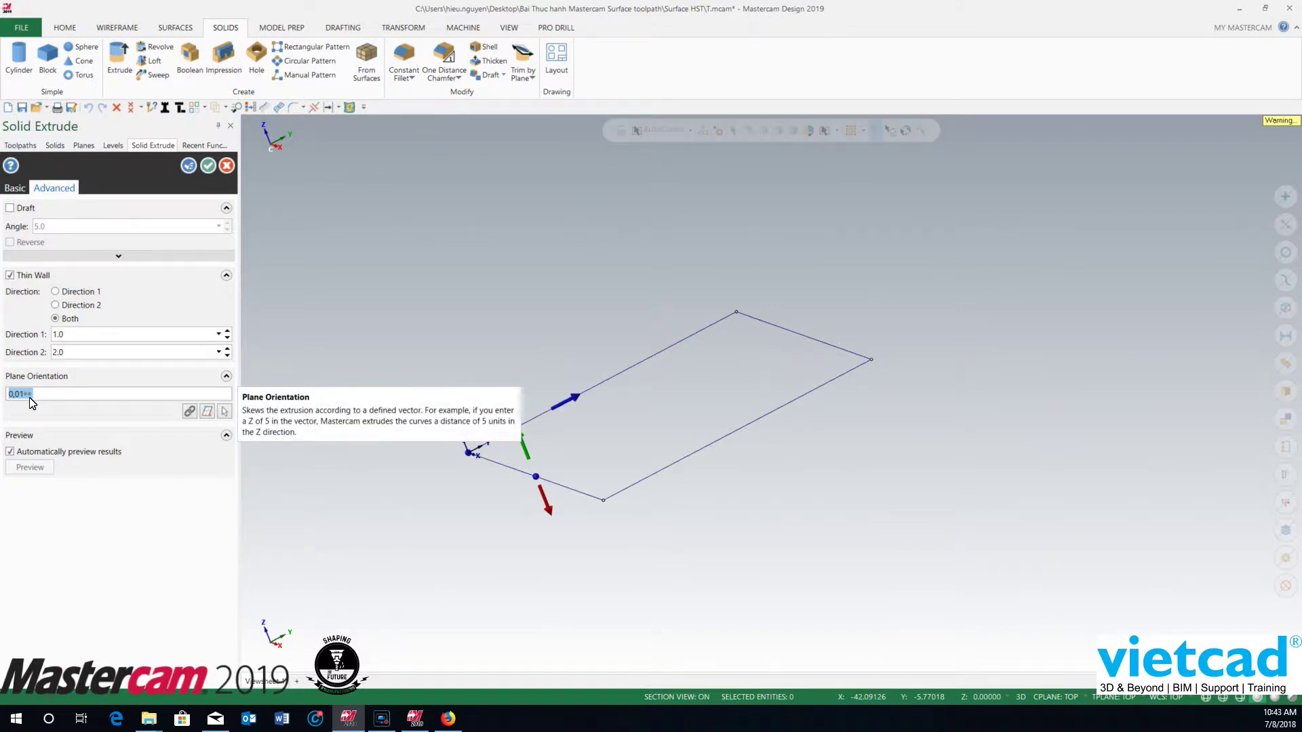
key(End)
text(1)
key(Return)
middle_drag(739, 441, 651, 461)
click(20, 277)
scroll(715, 303, up, 3)
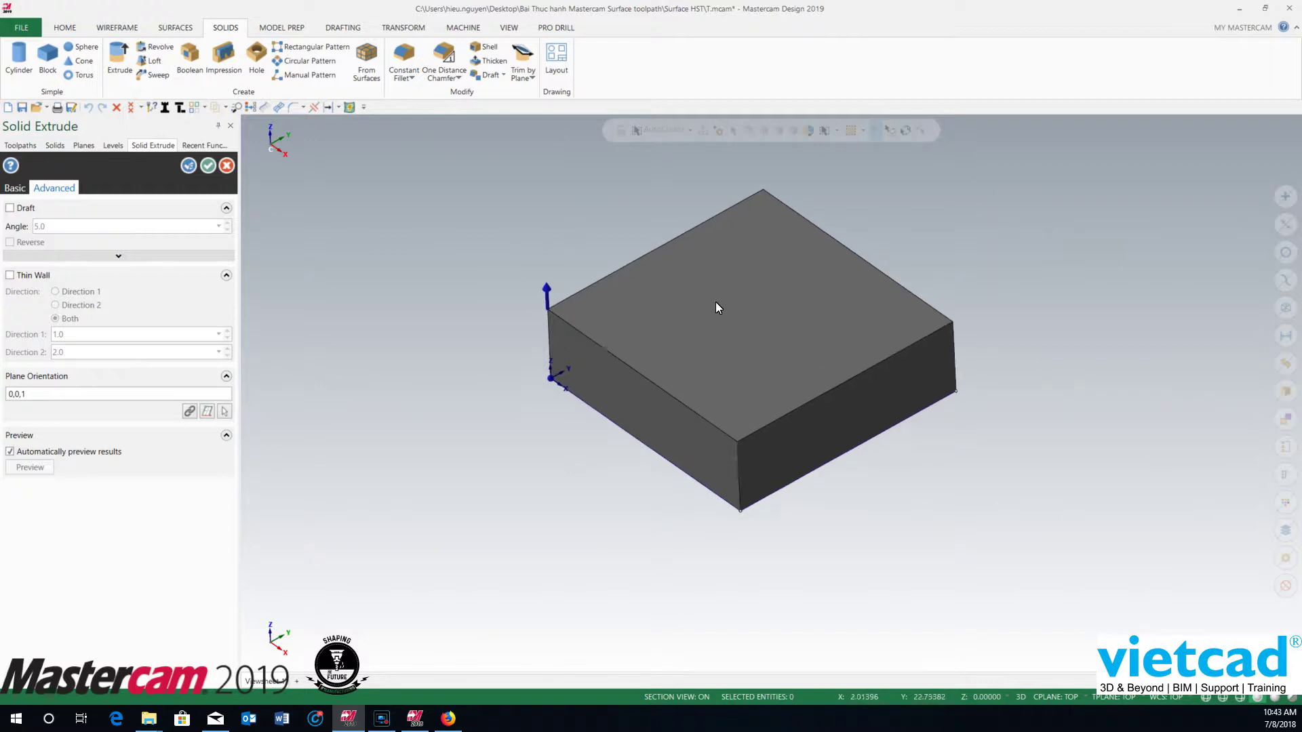
Try switching automatic result preview off and on, and discard the changes to the Extrude operation
click(25, 453)
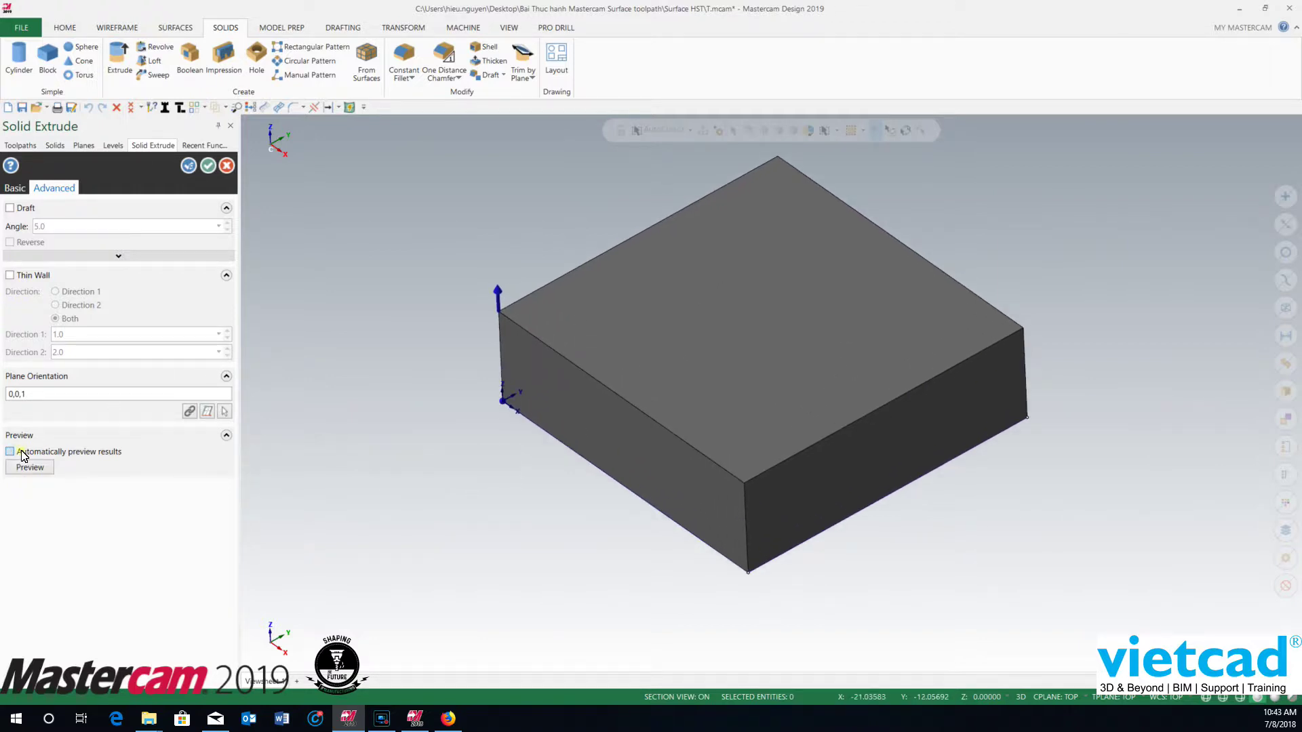
click(23, 454)
click(24, 454)
click(24, 454)
scroll(327, 509, down, 2)
middle_drag(328, 508, 500, 433)
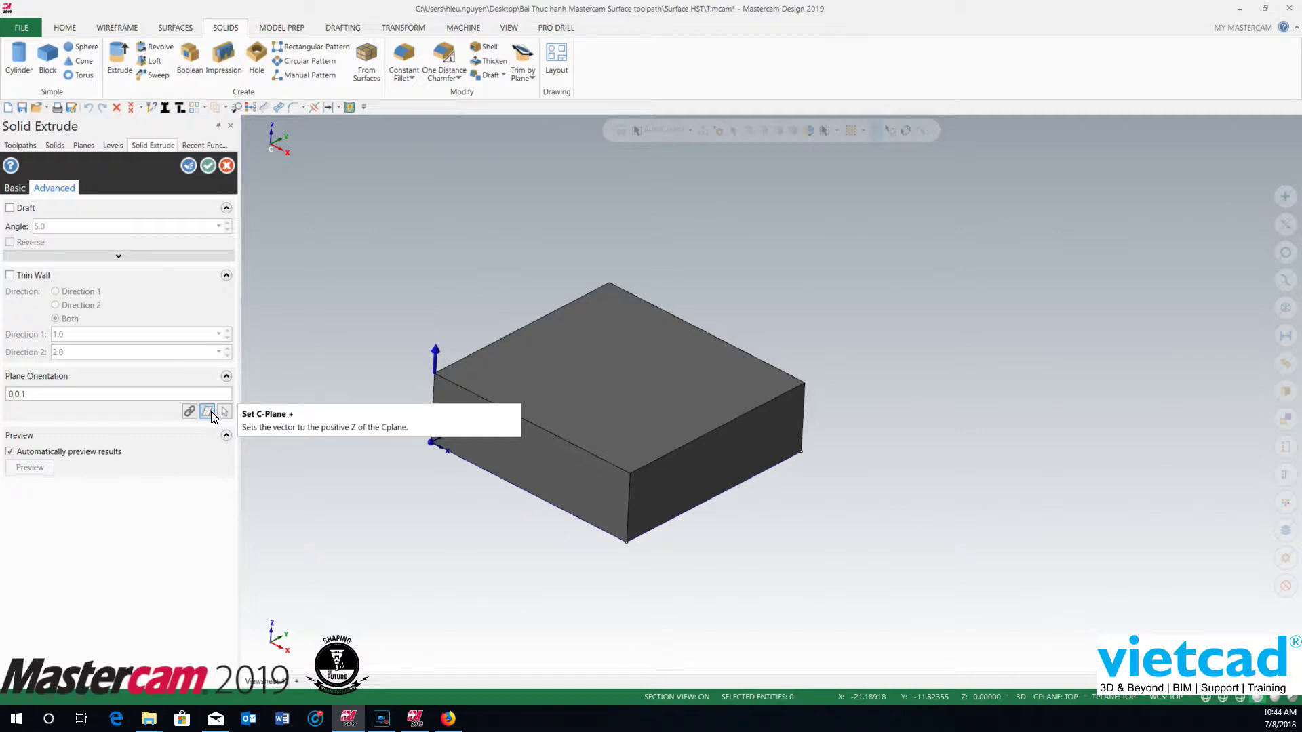
click(229, 163)
scroll(844, 335, up, 1)
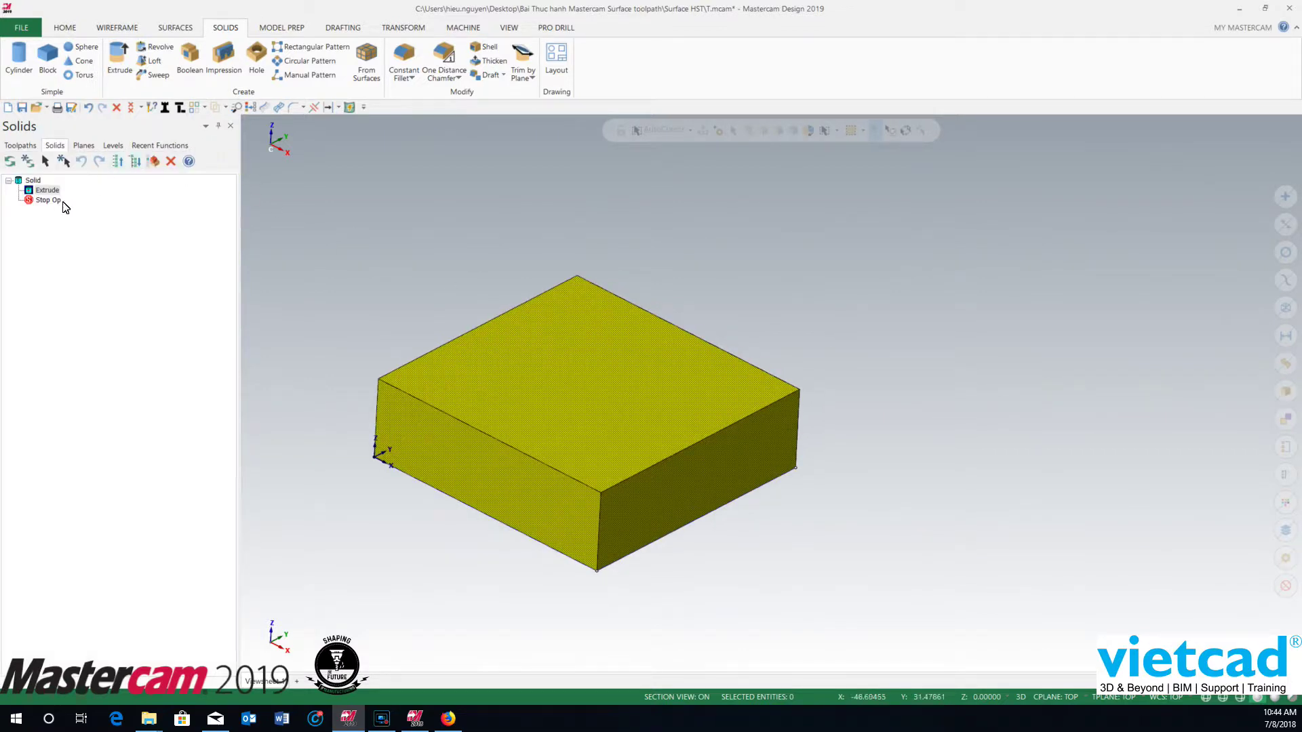
In the front view, draw a freeform slanted line about 11 mm long at about 65 degrees beside the block's lower corner
right_click(701, 252)
click(824, 326)
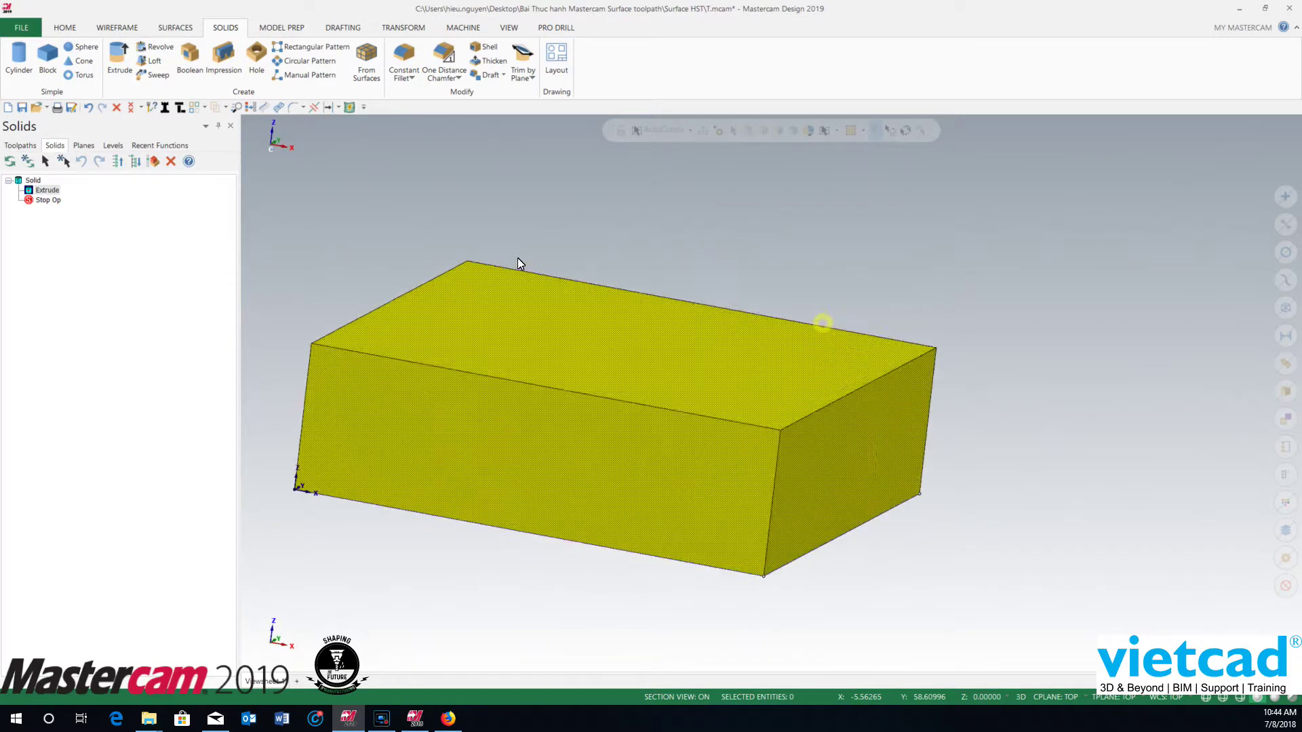
click(117, 27)
click(90, 61)
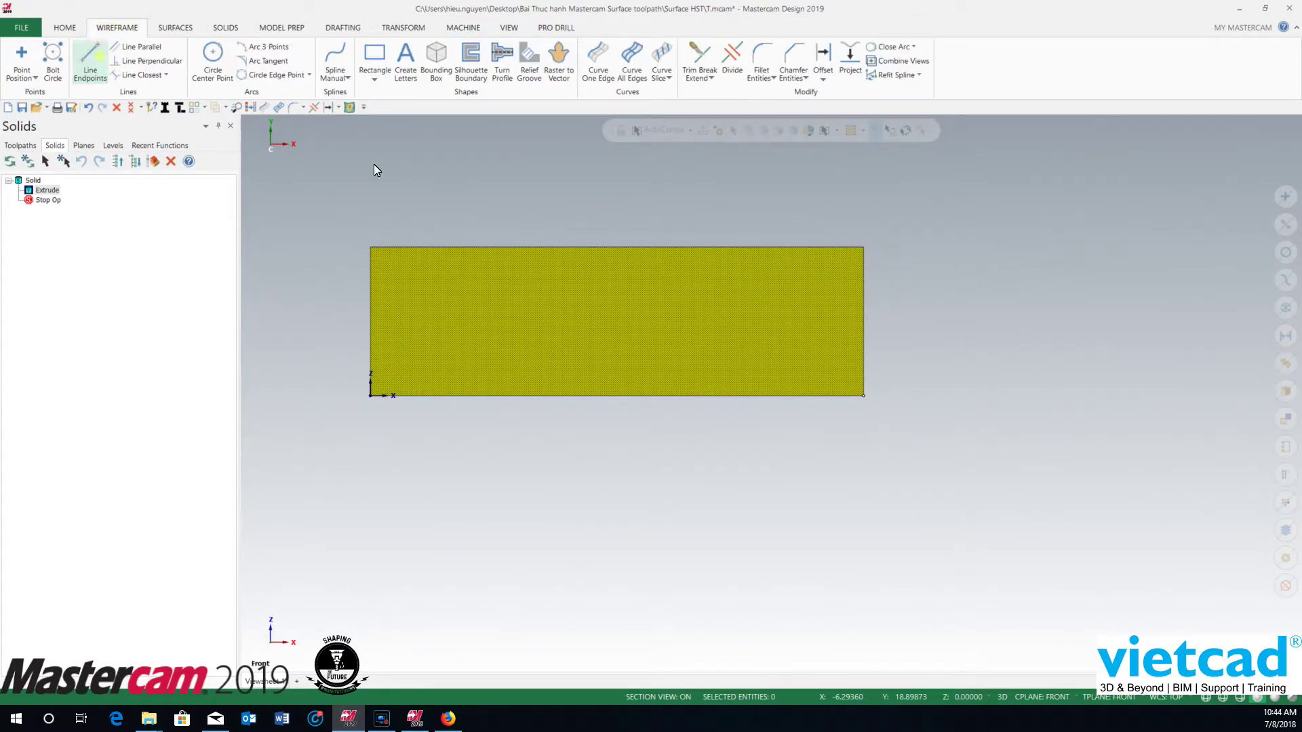
click(889, 400)
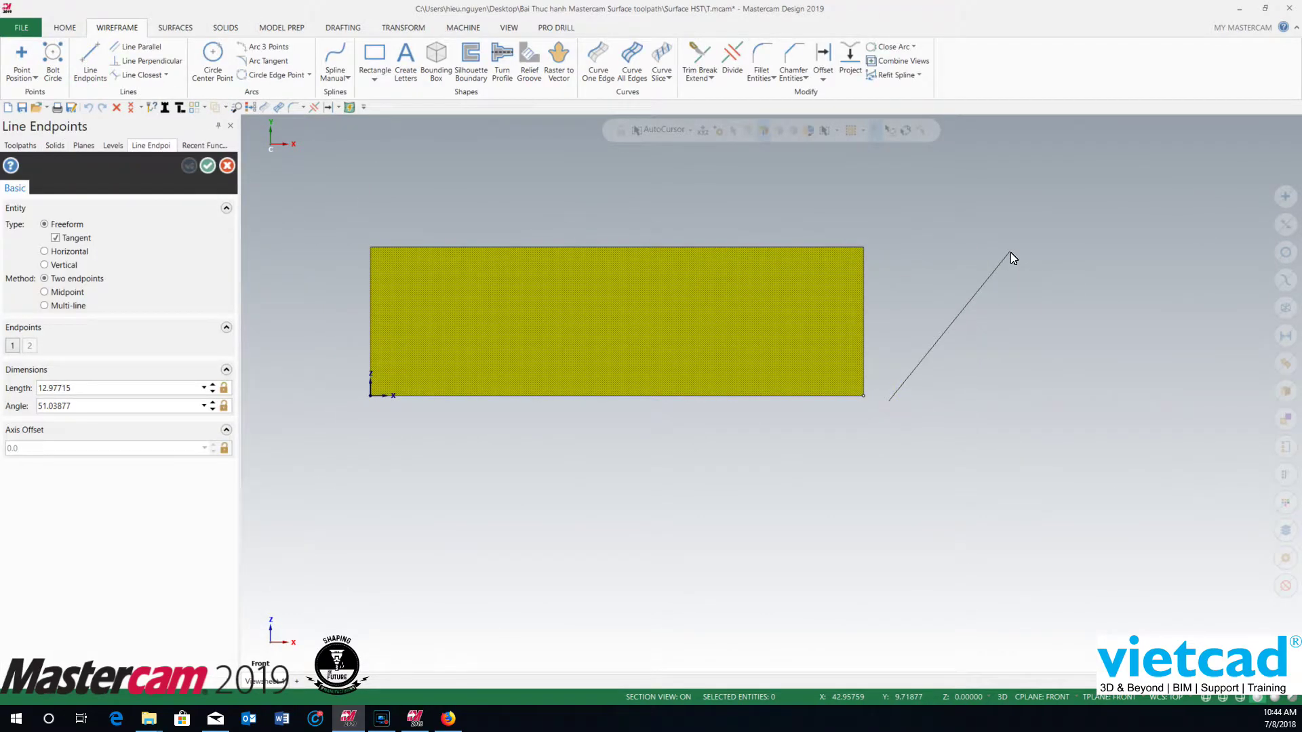
click(959, 253)
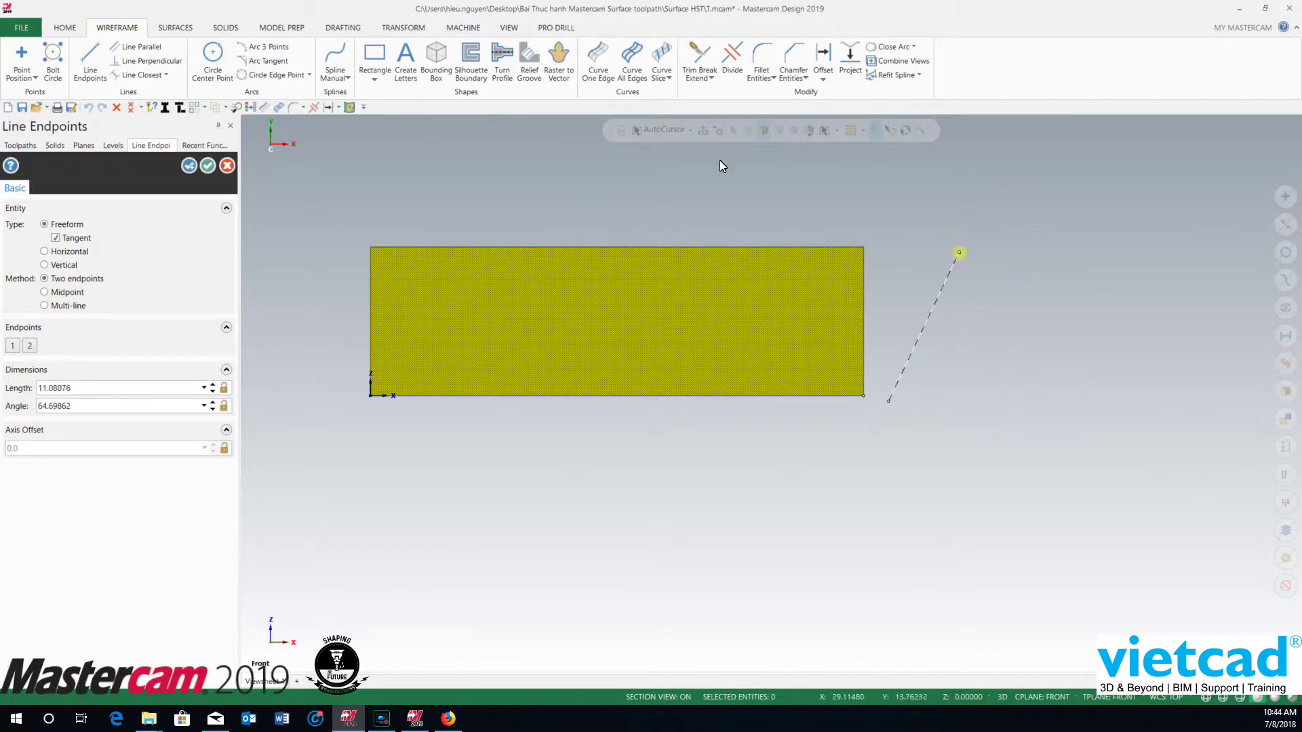
click(209, 165)
Reopen the block's Extrude operation and bring up its advanced plane orientation vector for editing
middle_drag(706, 306, 285, 227)
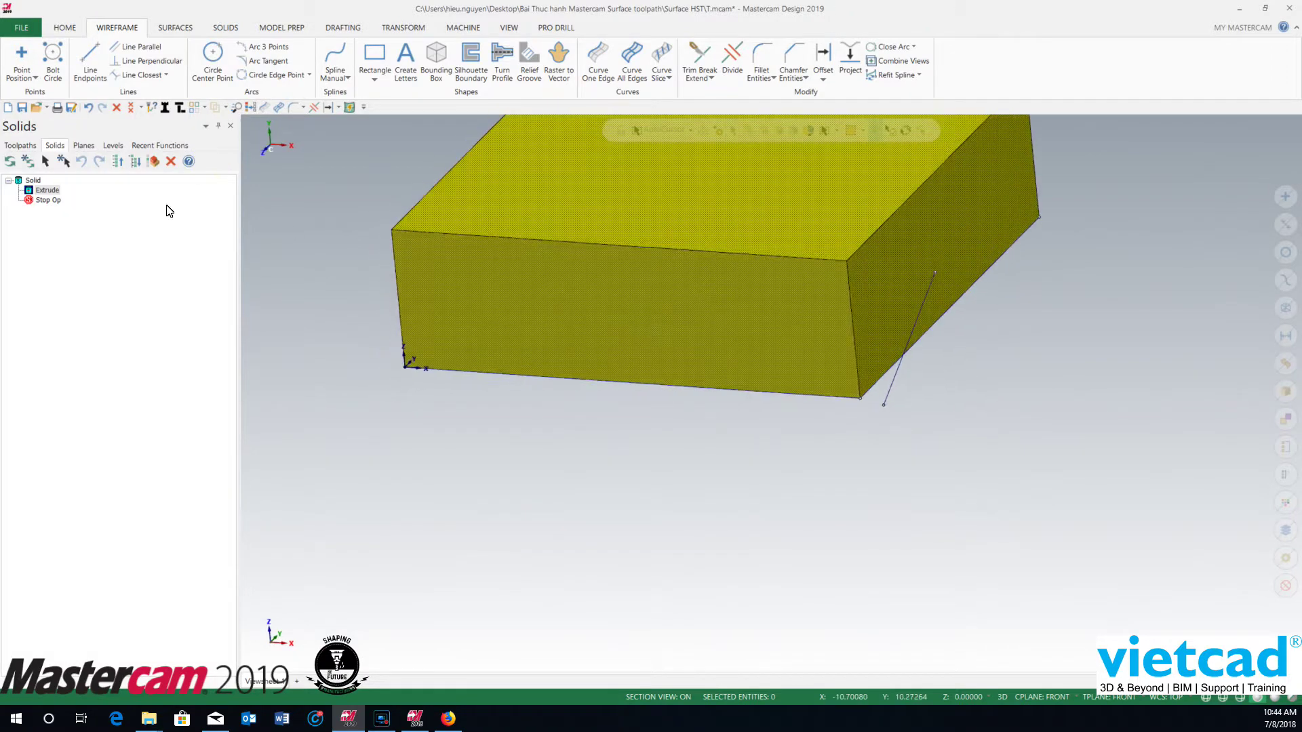
double_click(41, 193)
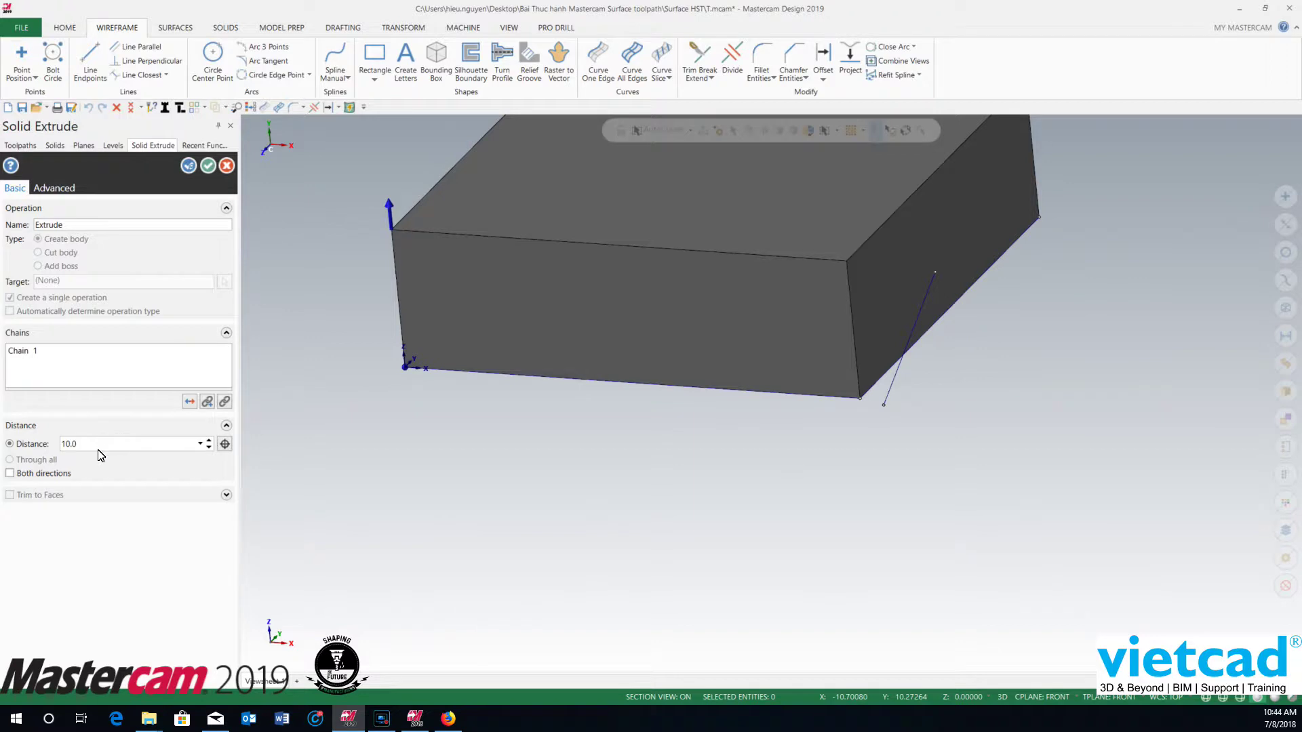
click(58, 188)
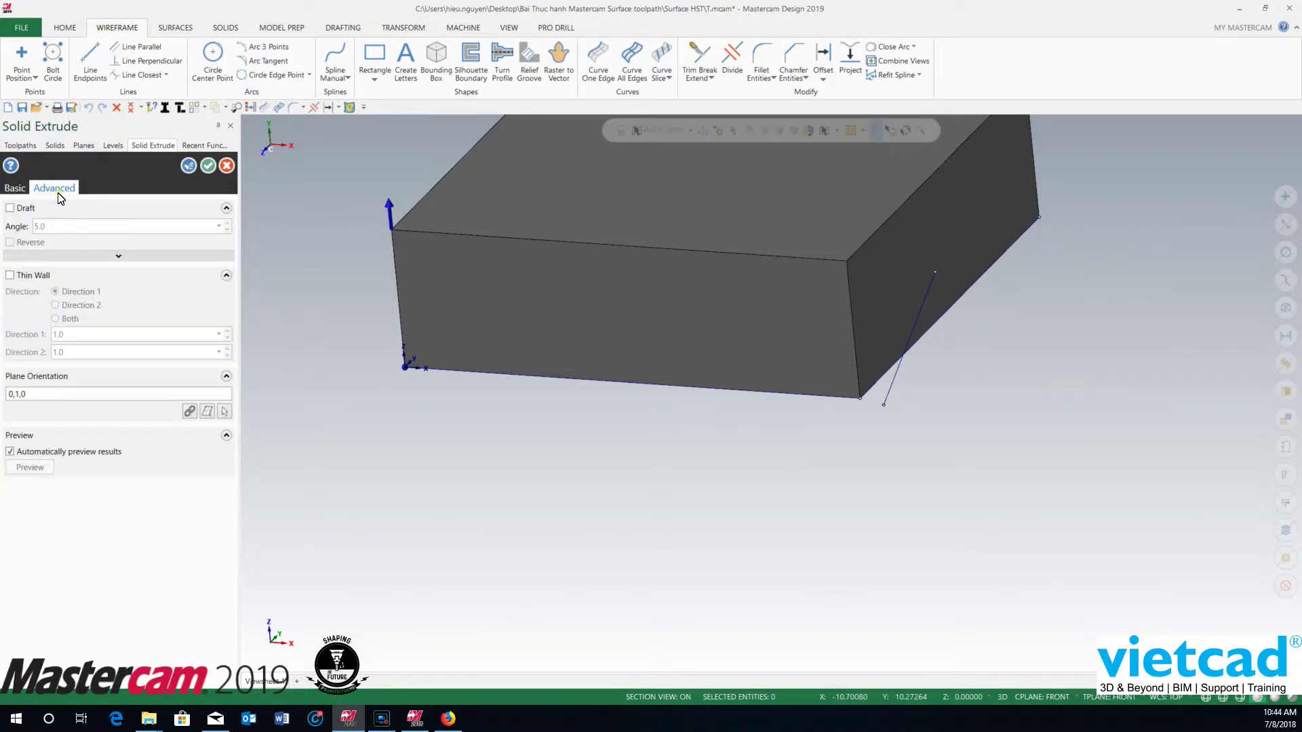
click(119, 400)
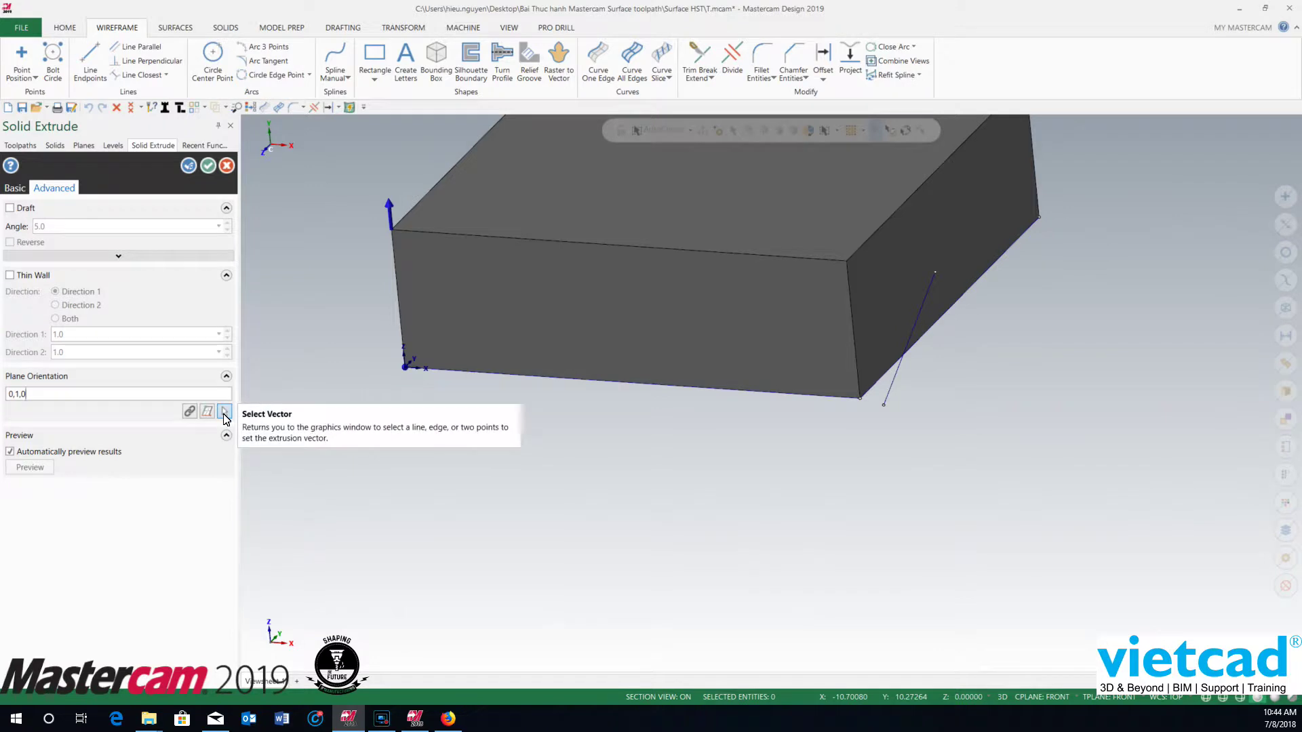
scroll(578, 488, down, 3)
middle_drag(578, 488, 691, 395)
click(39, 400)
double_click(39, 400)
Define the extrusion vector by picking the slanted line's two endpoints, and regenerate the solid
click(224, 411)
click(742, 438)
middle_drag(852, 508, 985, 515)
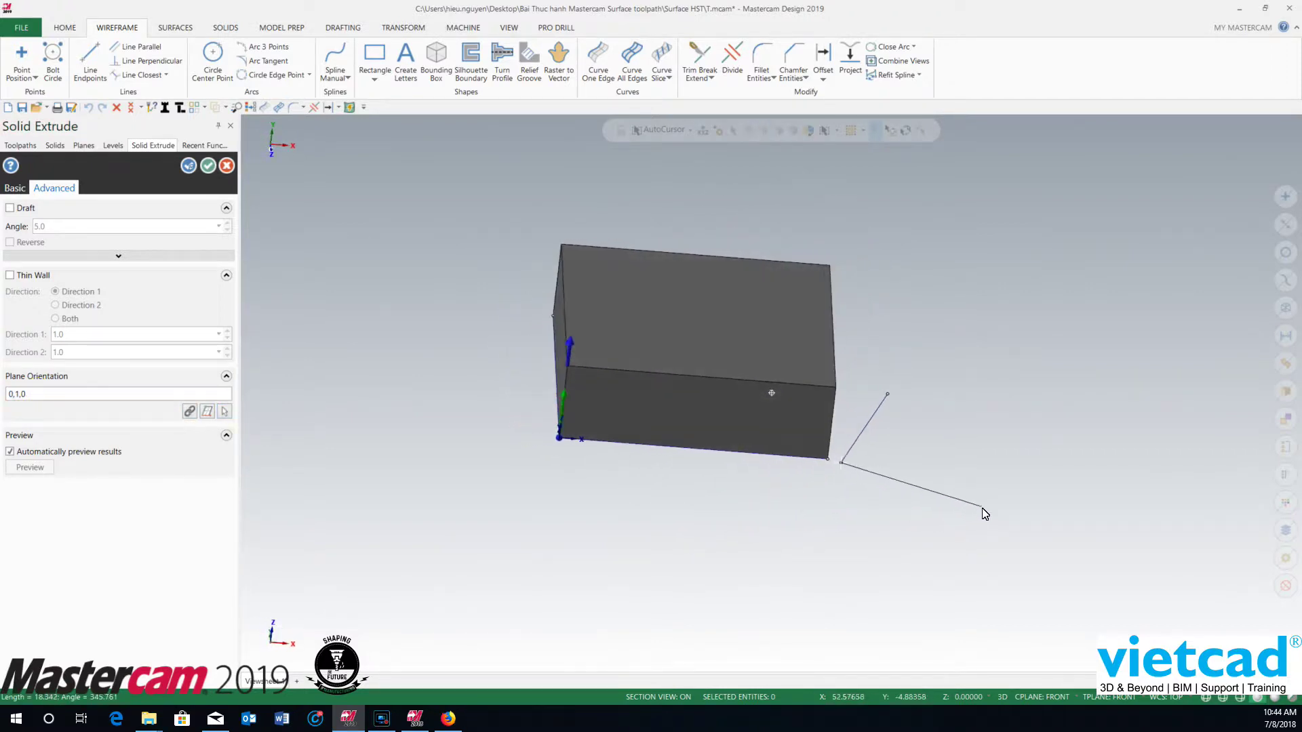
click(888, 396)
middle_drag(790, 393, 828, 387)
click(209, 165)
middle_drag(714, 283, 768, 299)
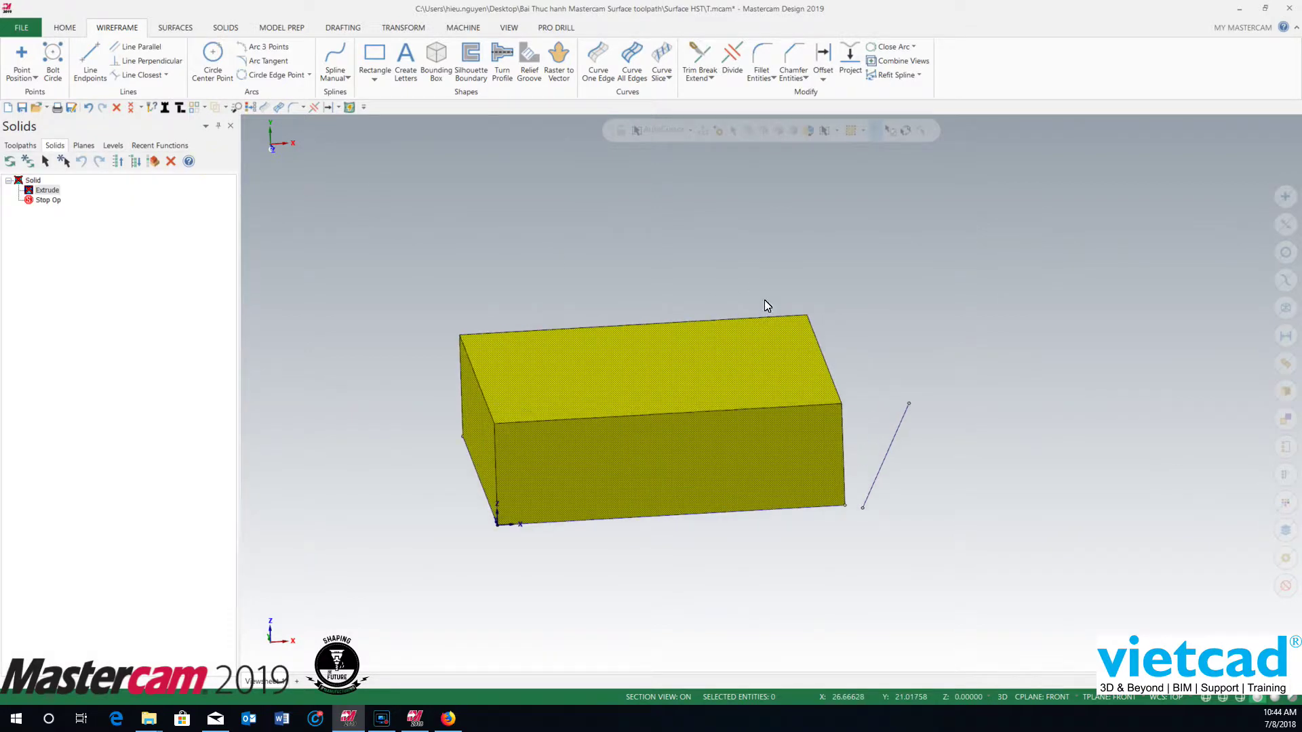
click(11, 163)
middle_drag(950, 427, 758, 413)
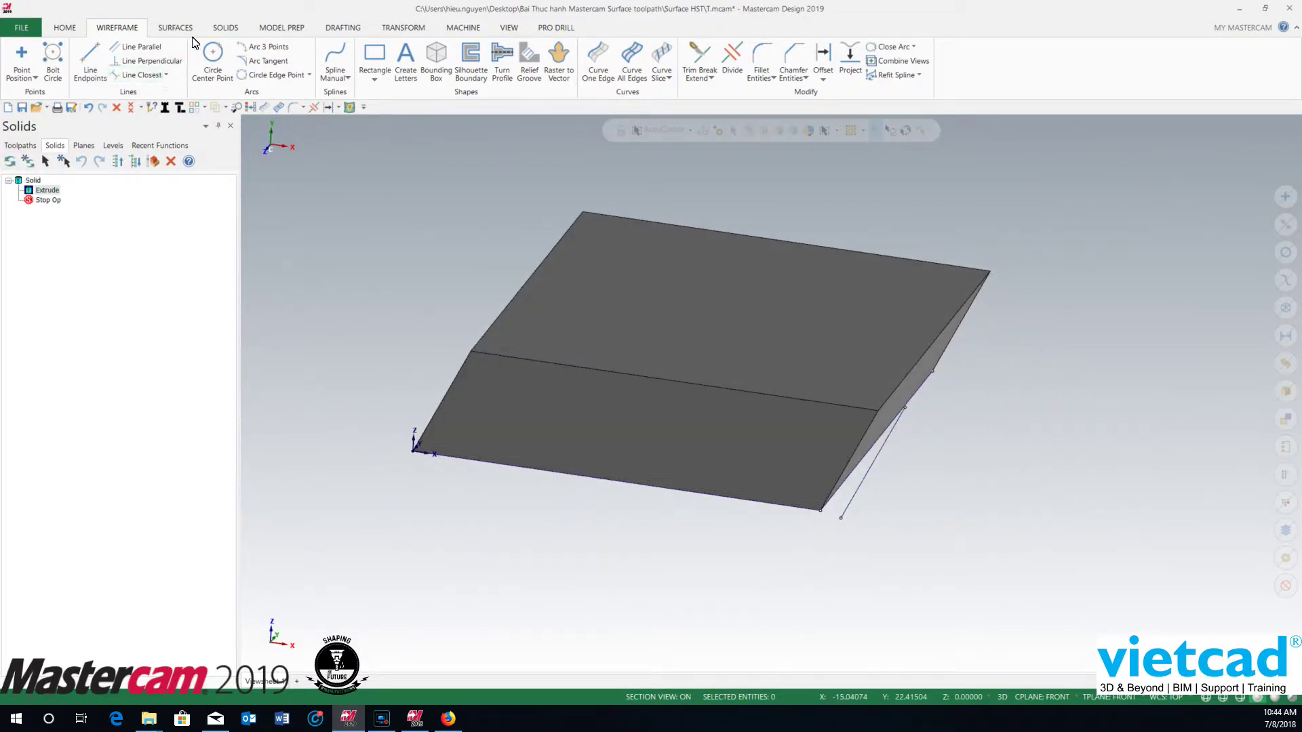
Delete the skewed extruded solid, keeping the rectangle and the slanted line
click(225, 27)
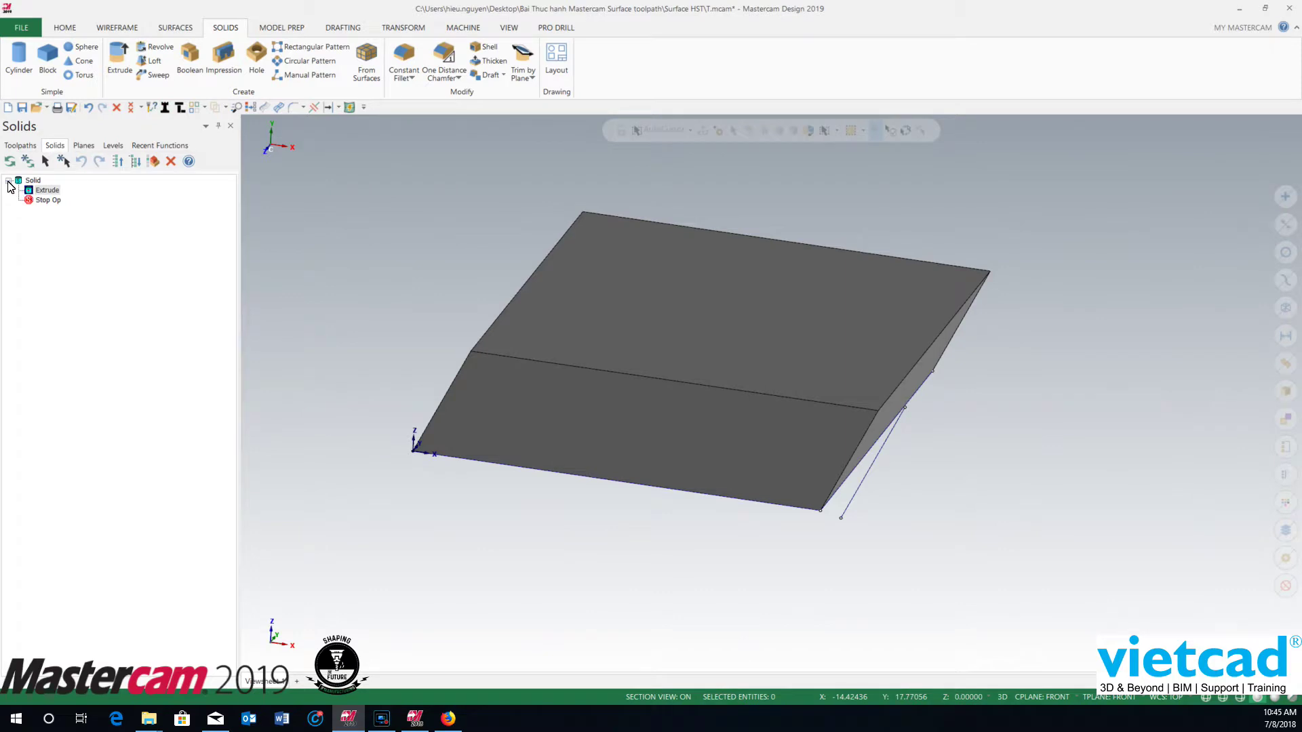
right_click(24, 180)
click(64, 224)
middle_drag(553, 314, 780, 420)
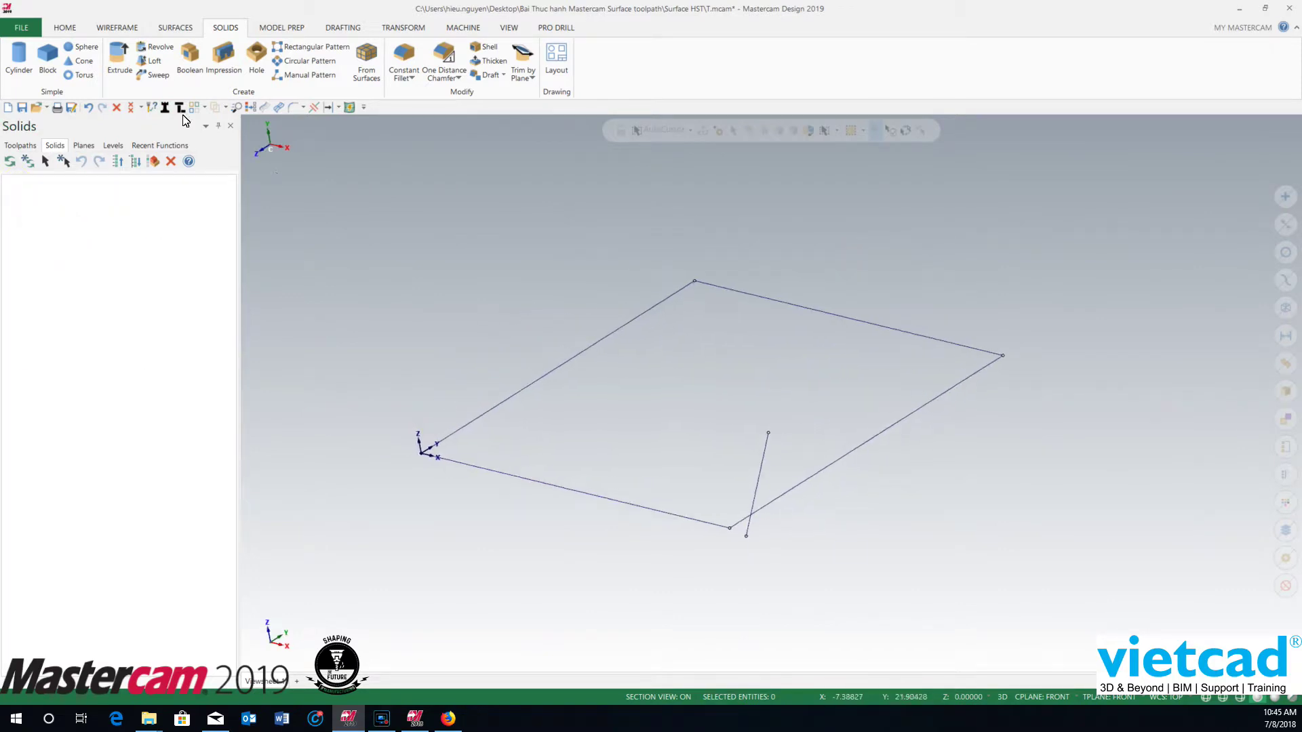
click(120, 57)
click(480, 419)
click(237, 422)
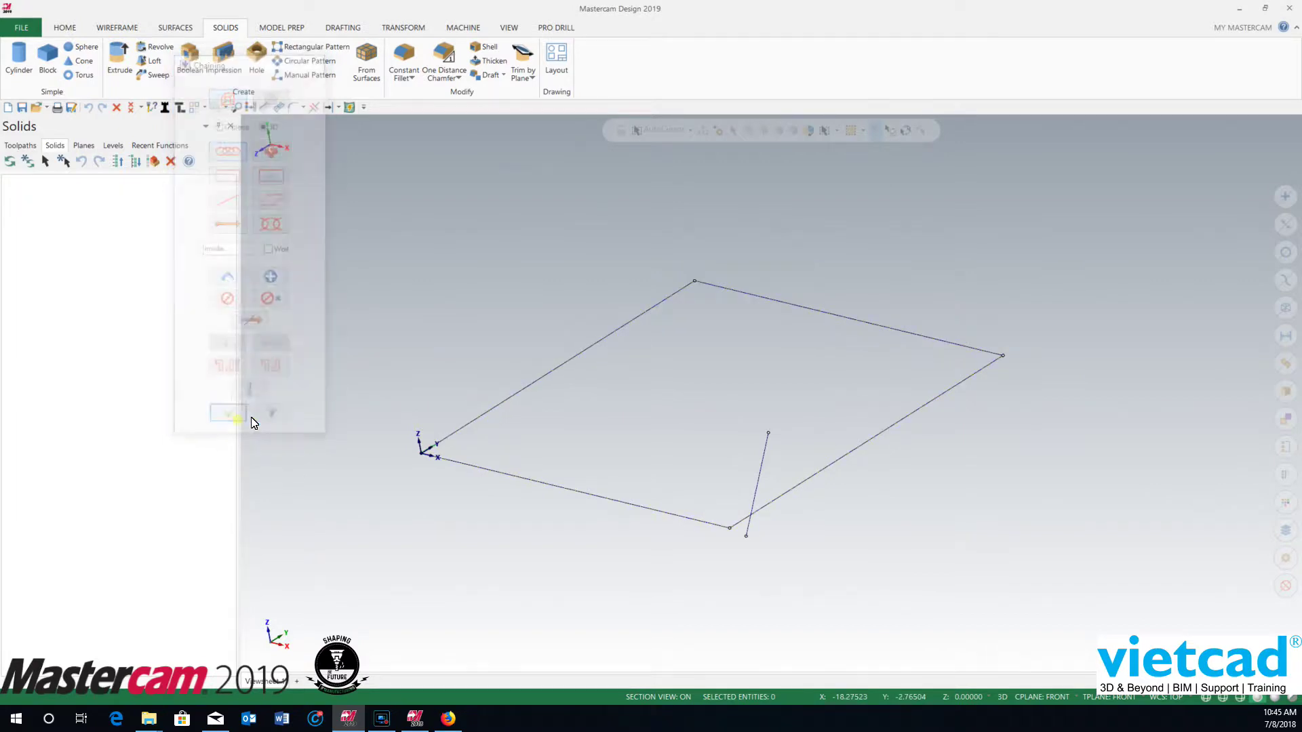
middle_drag(788, 449, 848, 434)
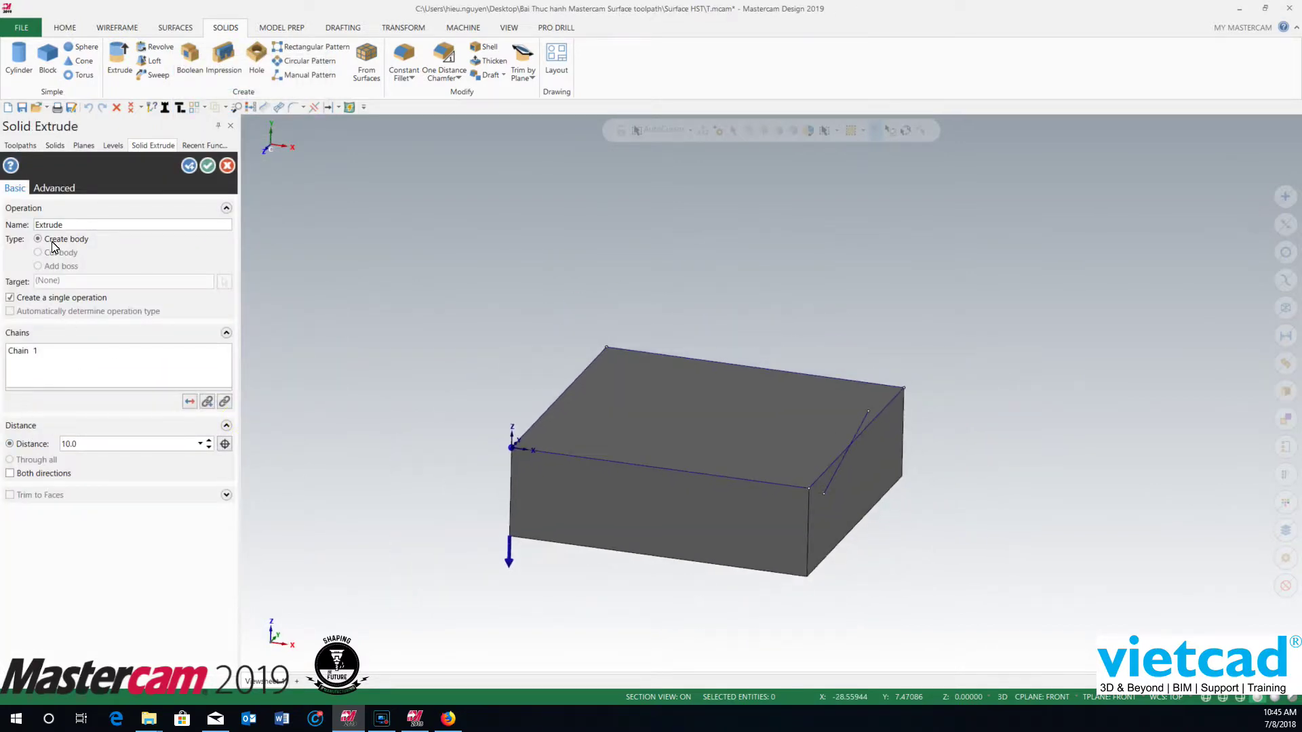
click(54, 188)
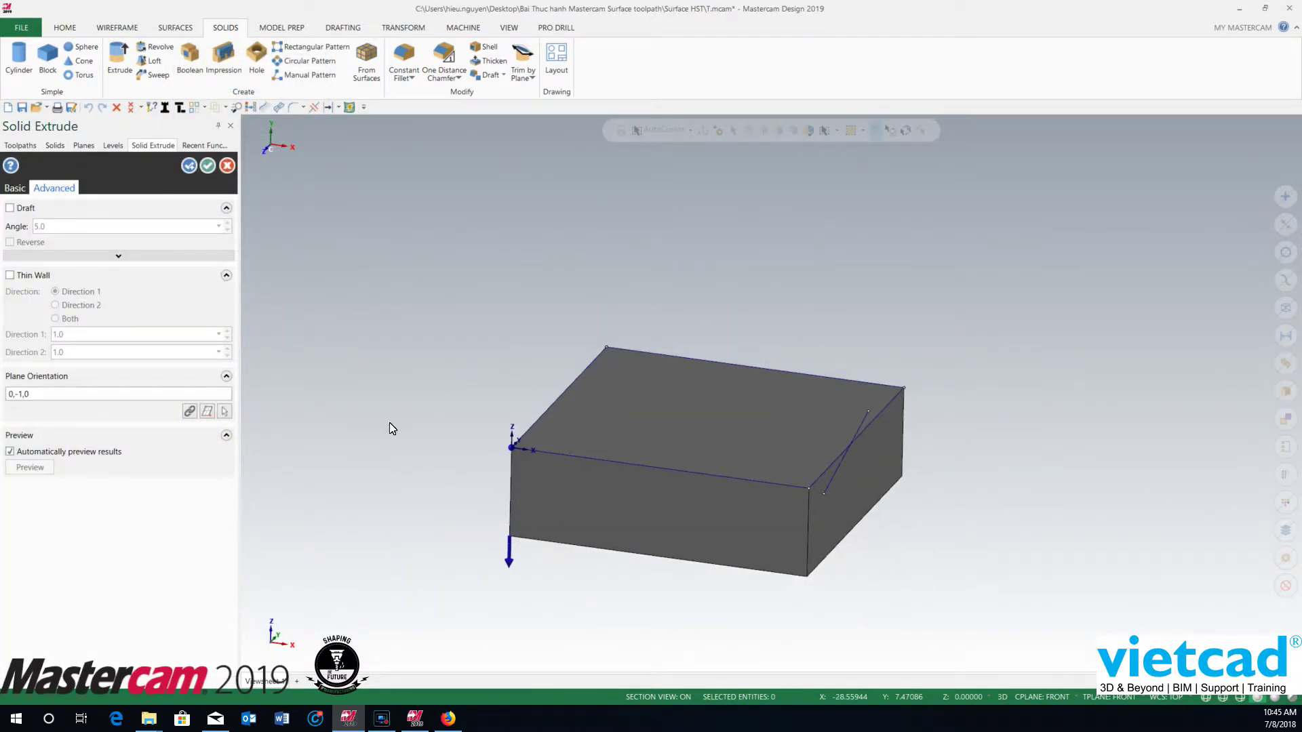
middle_drag(770, 490, 855, 434)
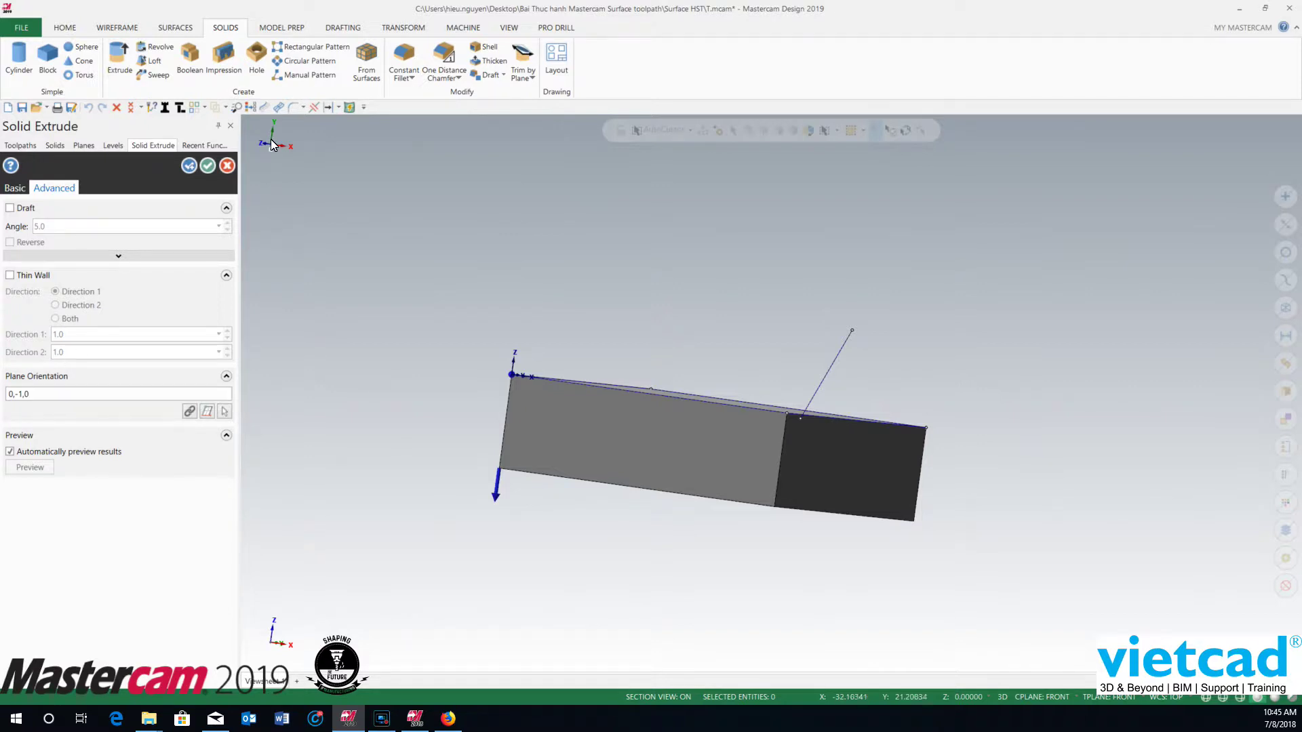
key(alt+7)
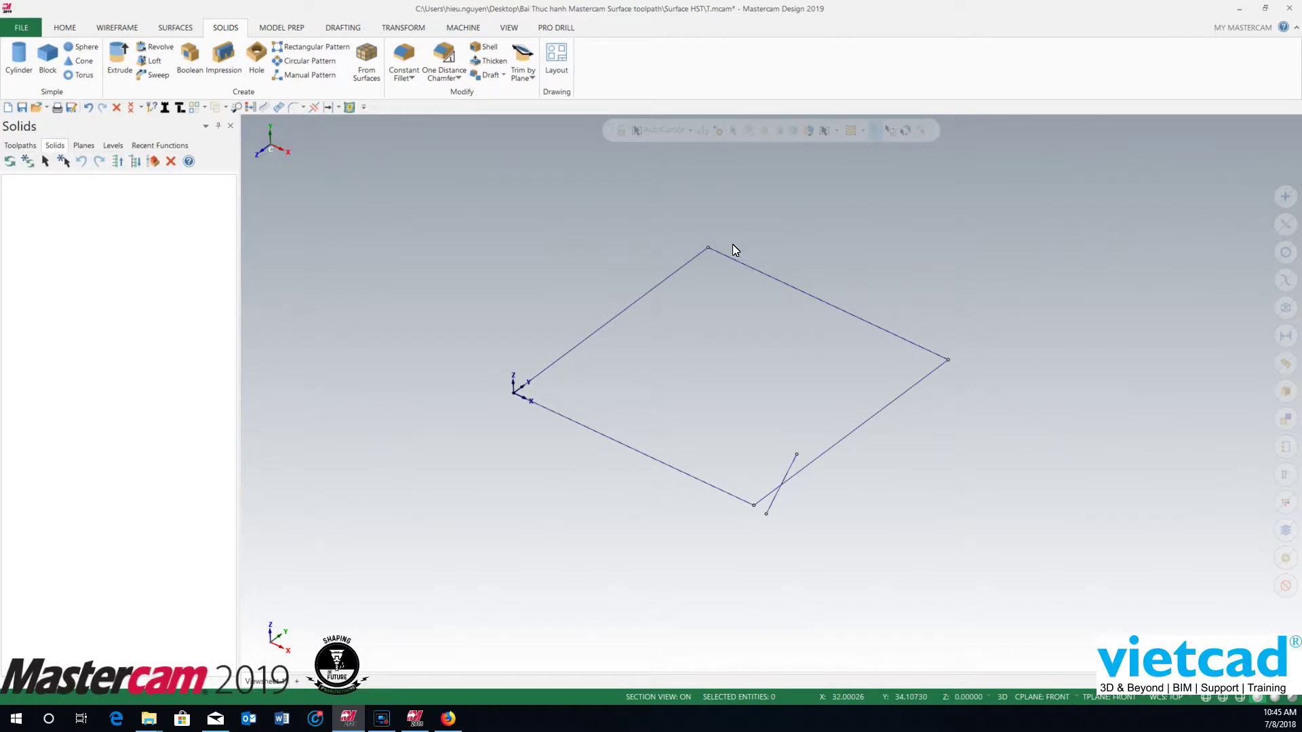
With the top construction plane in isometric view, extrude the rectangle chain upward 10.0 as a new body
right_click(846, 243)
click(924, 347)
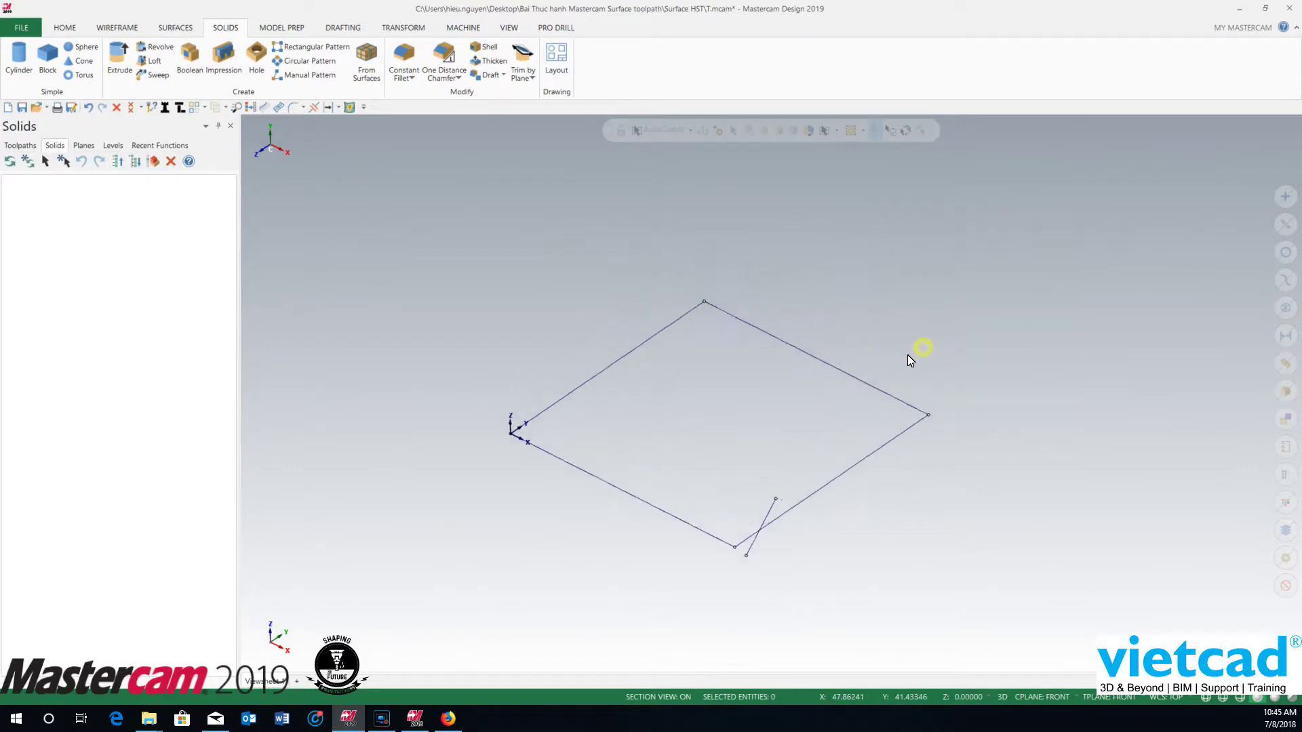
click(136, 60)
click(637, 492)
click(231, 416)
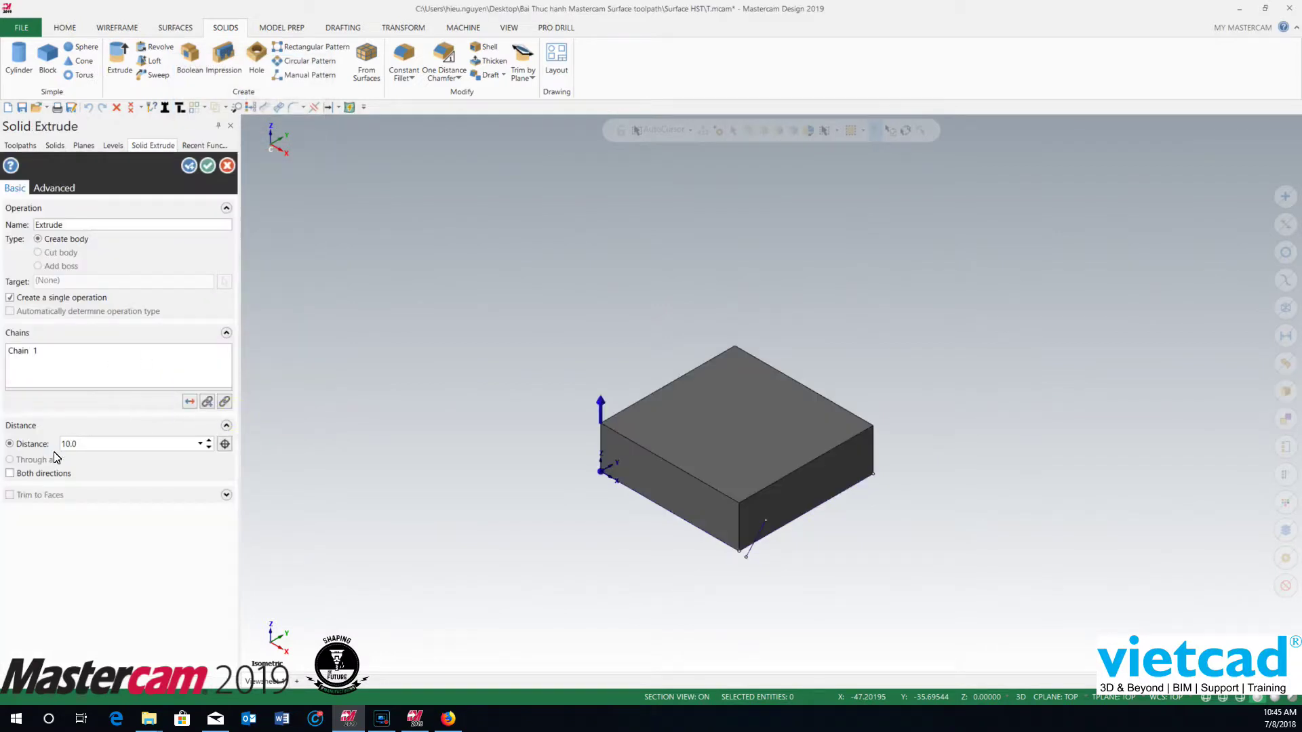
Apply a 5.0 degree draft to the extrusion and extend it 10.0 in both directions
click(54, 189)
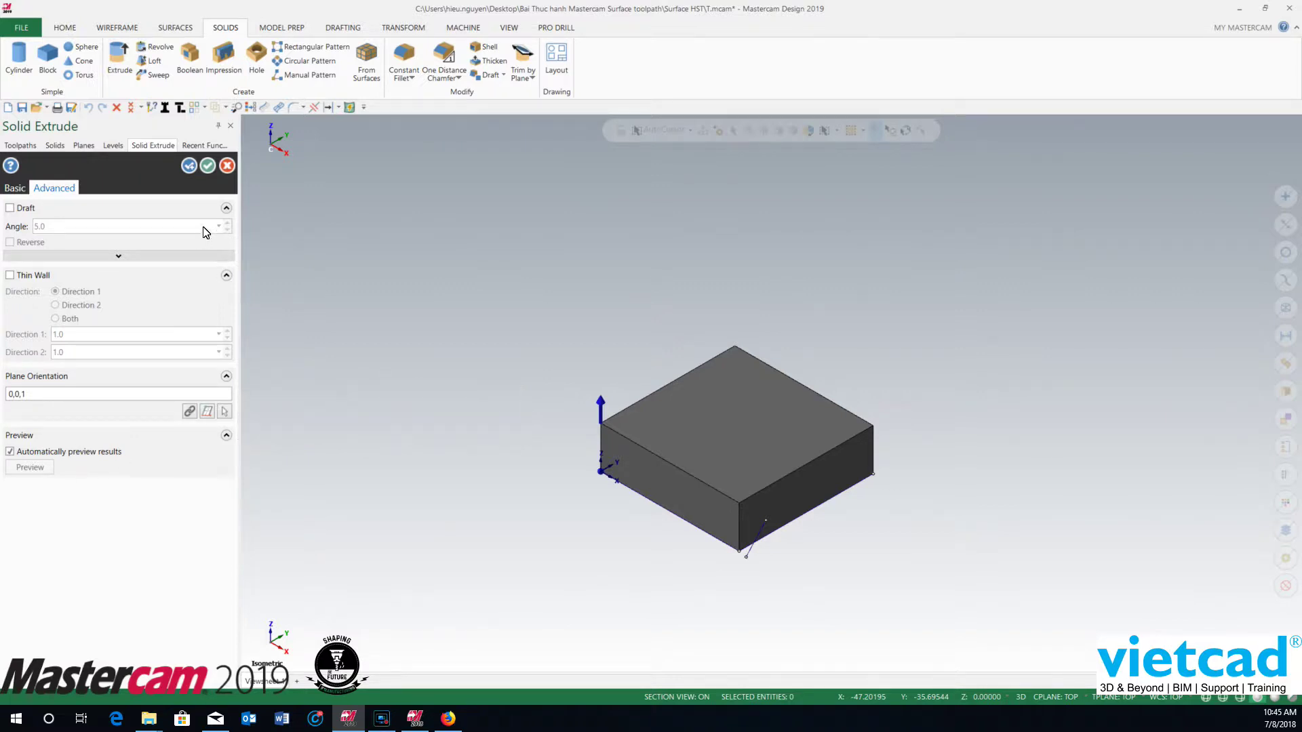
click(123, 257)
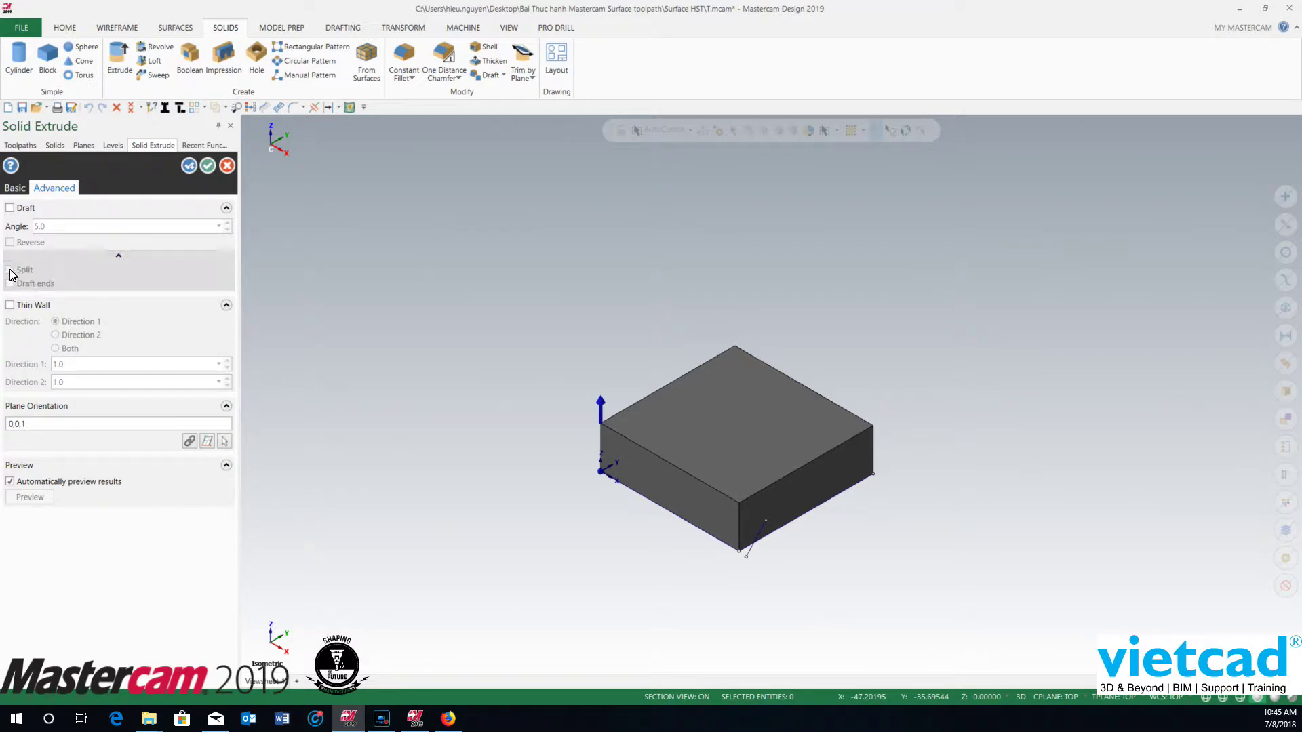
click(28, 209)
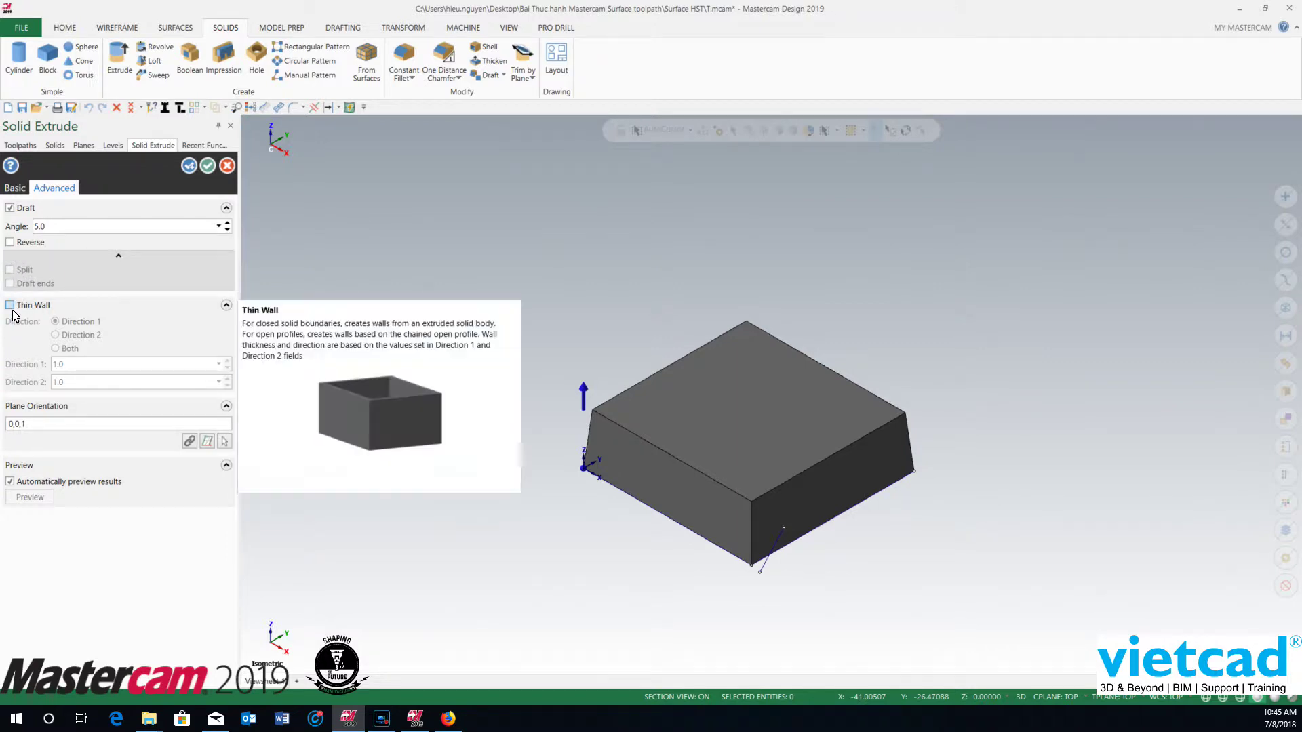
click(15, 188)
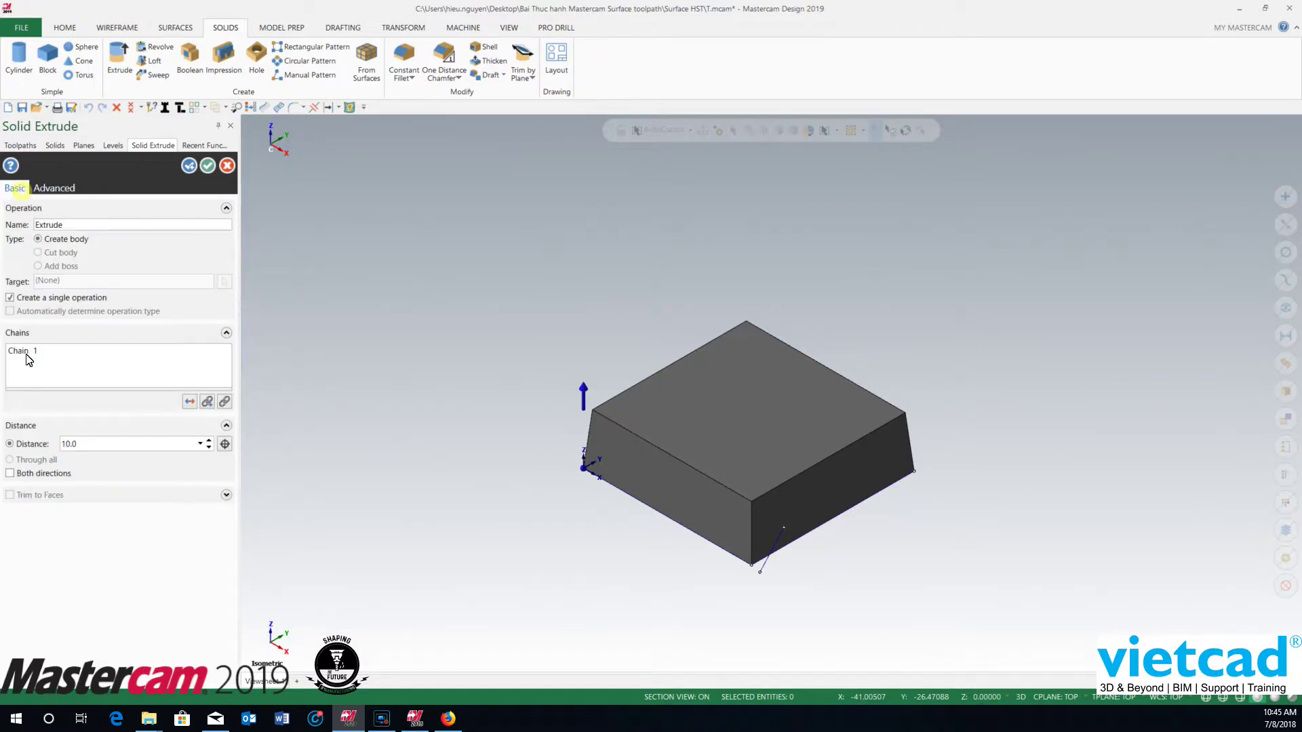
click(31, 477)
scroll(672, 576, up, 4)
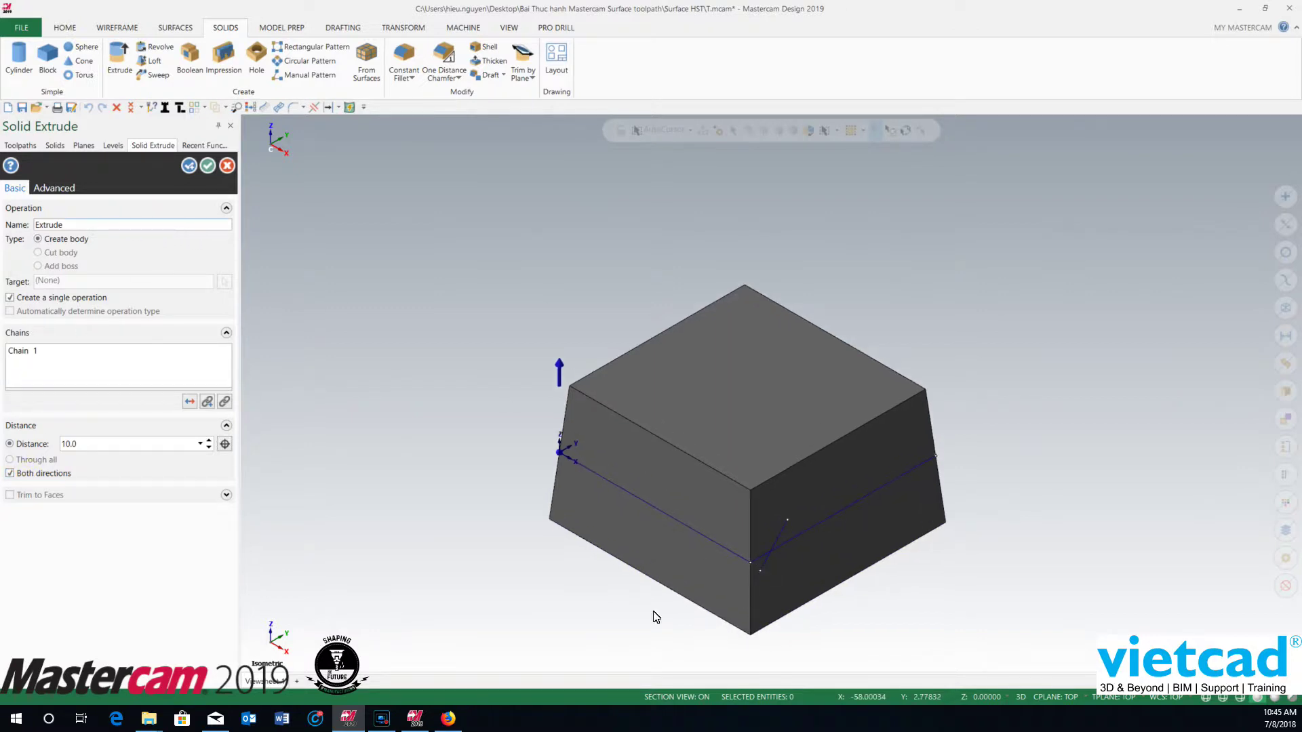
middle_drag(583, 551, 712, 474)
Split the draft at the rectangle's plane so both halves of the block taper separately
click(54, 189)
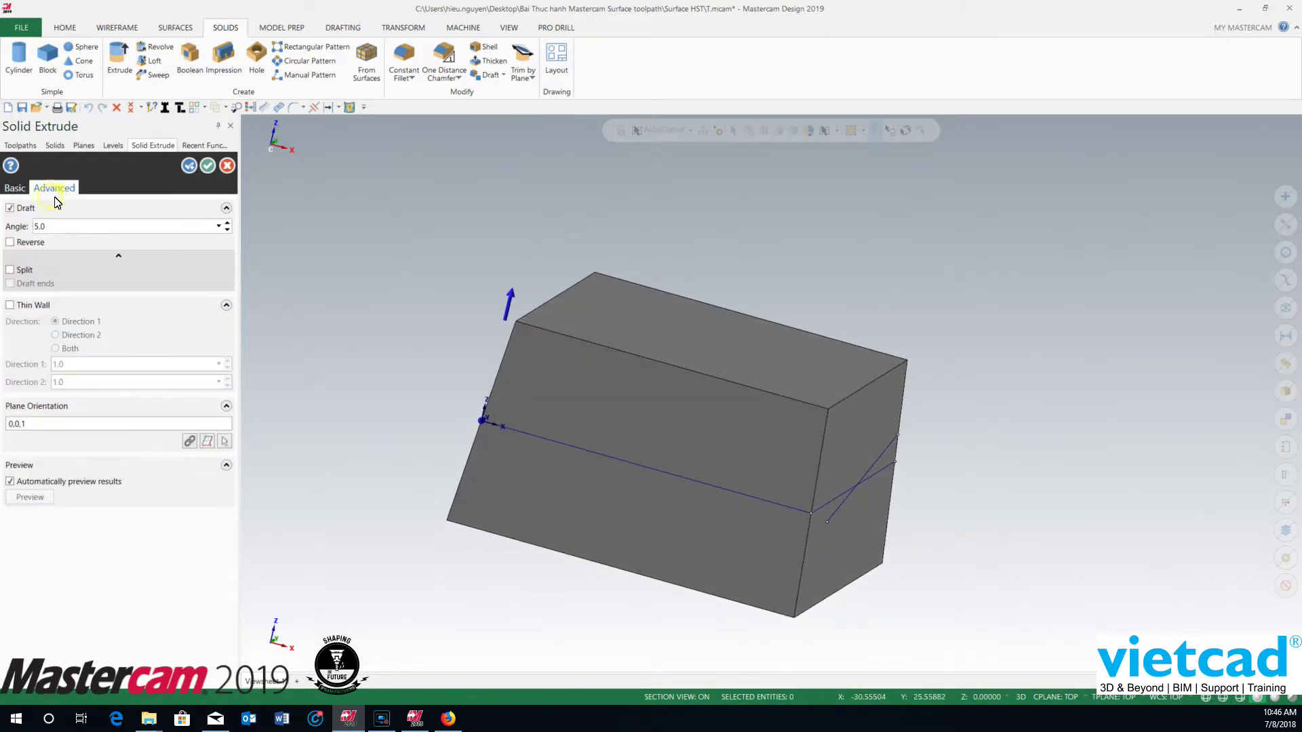
click(23, 270)
mouse_move(847, 460)
middle_down()
mouse_move(714, 490)
mouse_move(727, 473)
mouse_move(756, 475)
mouse_move(710, 475)
mouse_move(742, 449)
mouse_move(723, 454)
middle_up()
scroll(722, 454, down, 3)
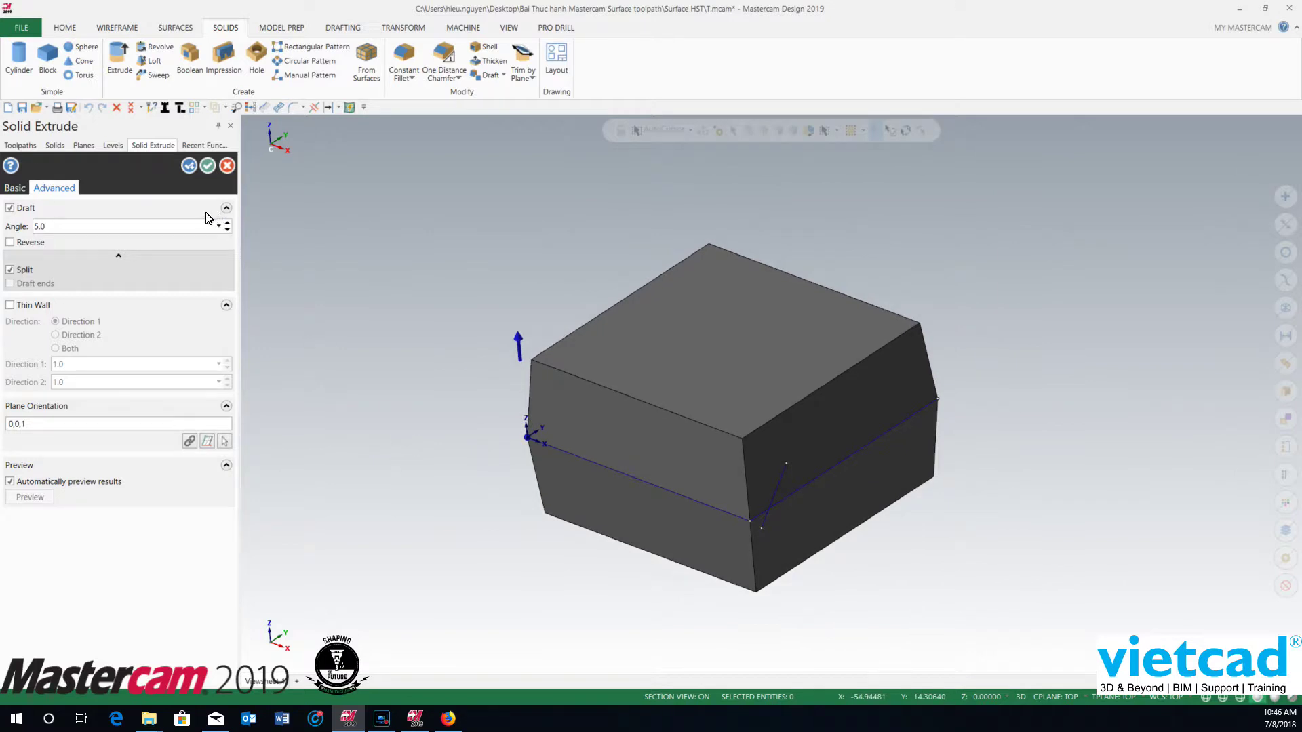
Turn off the split, both-directions and draft options to restore the plain one-sided extrusion
click(10, 269)
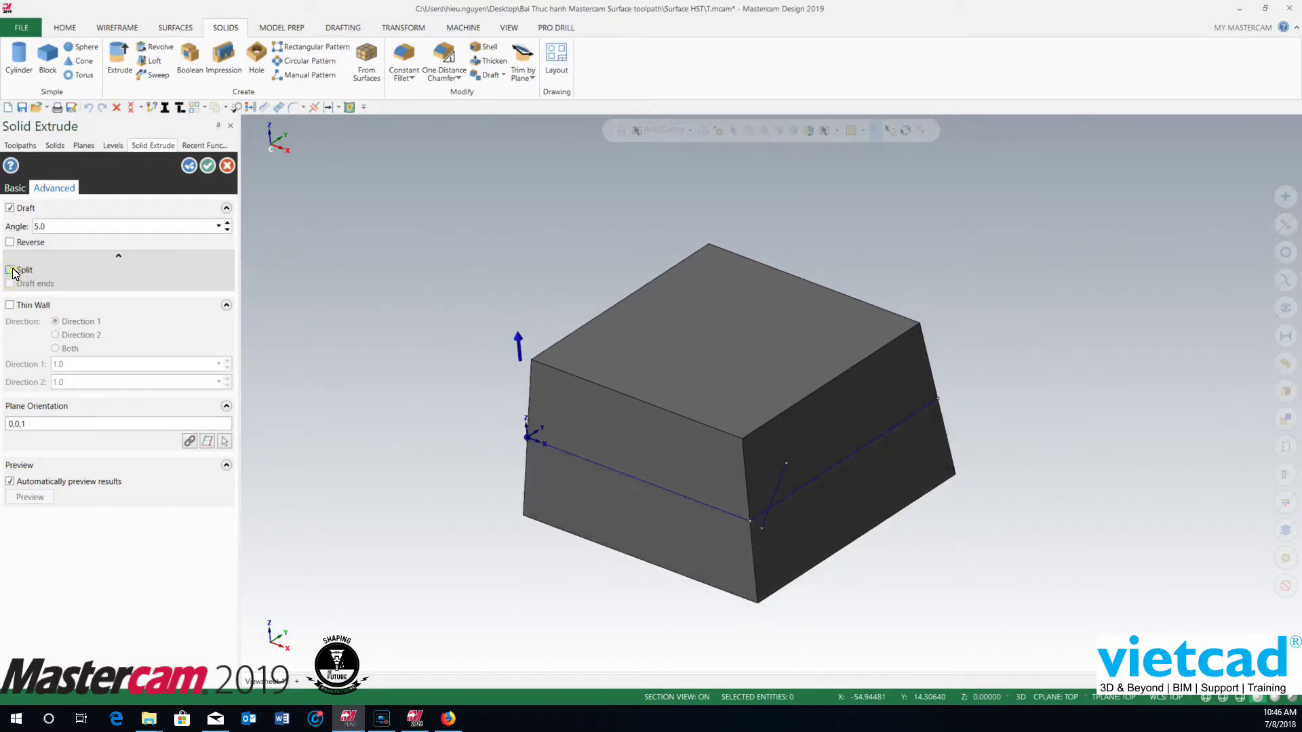
click(15, 188)
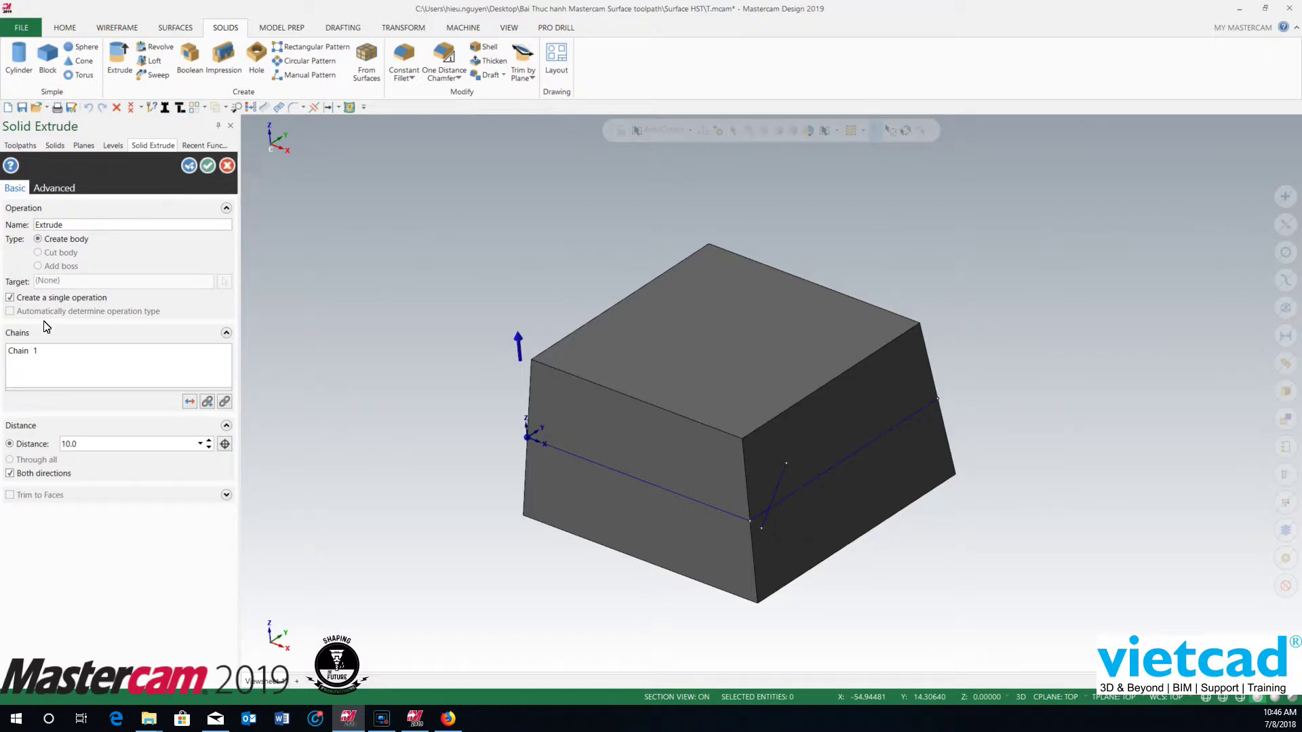
click(58, 475)
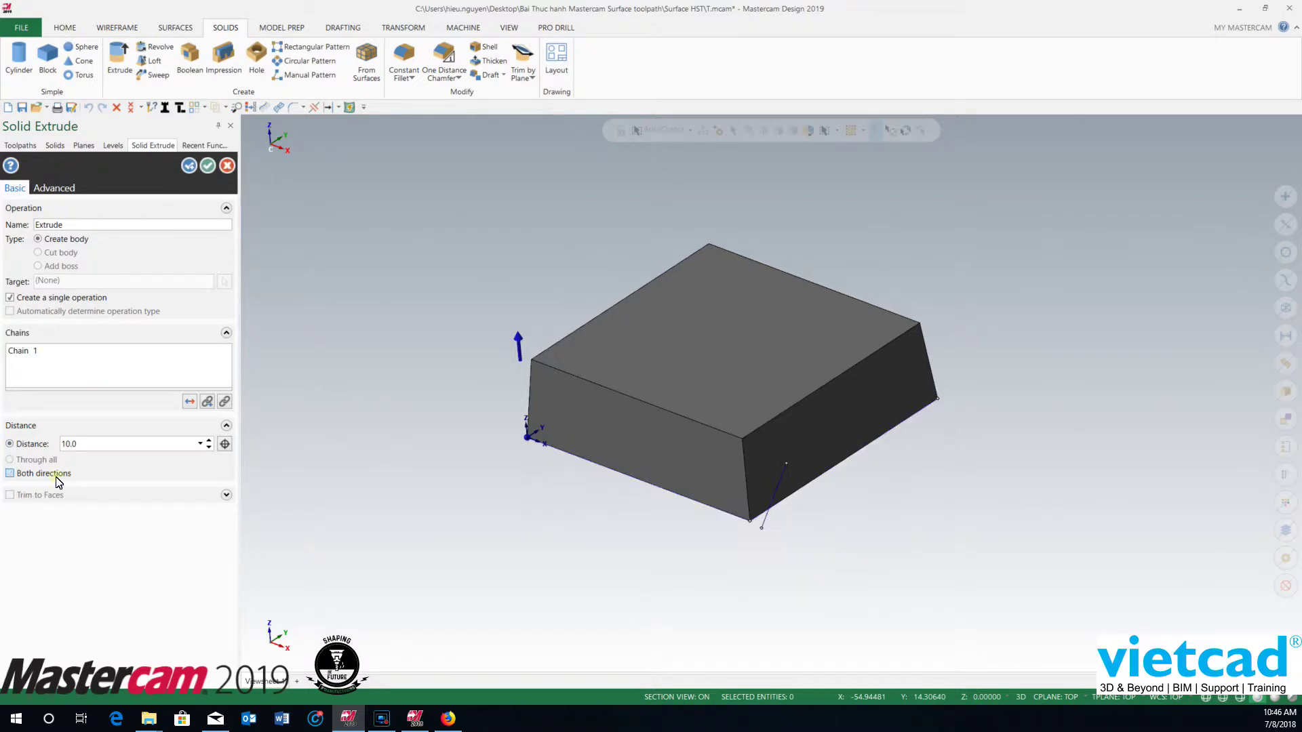
click(66, 189)
click(10, 208)
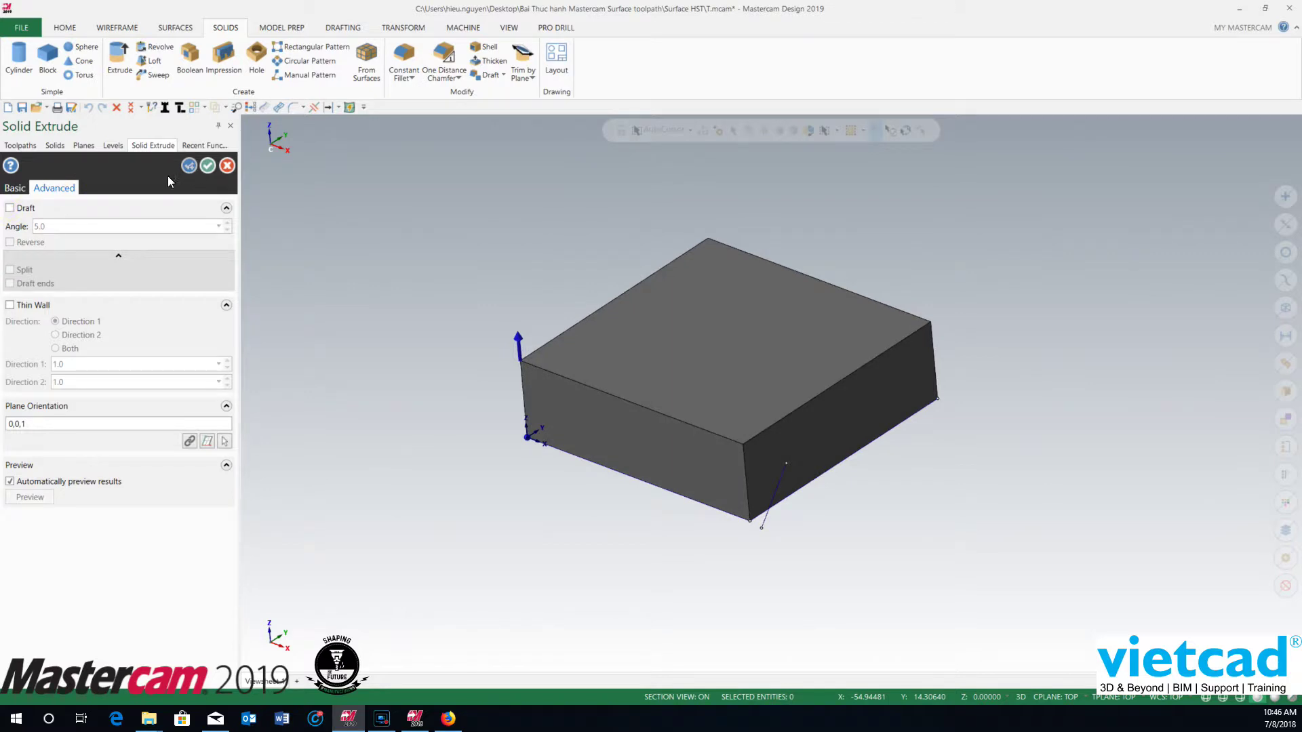
Keep the extrusion set to create a single operation and accept the 10.0 block
click(15, 189)
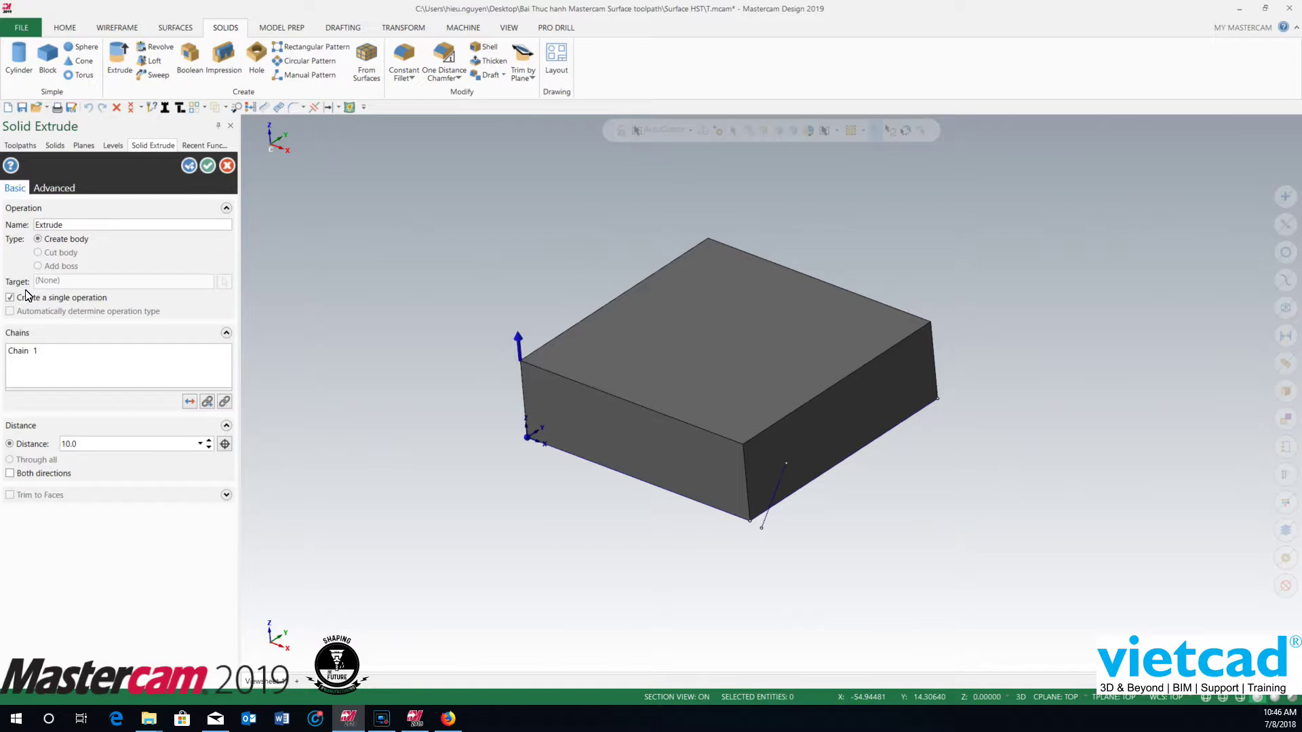
click(64, 298)
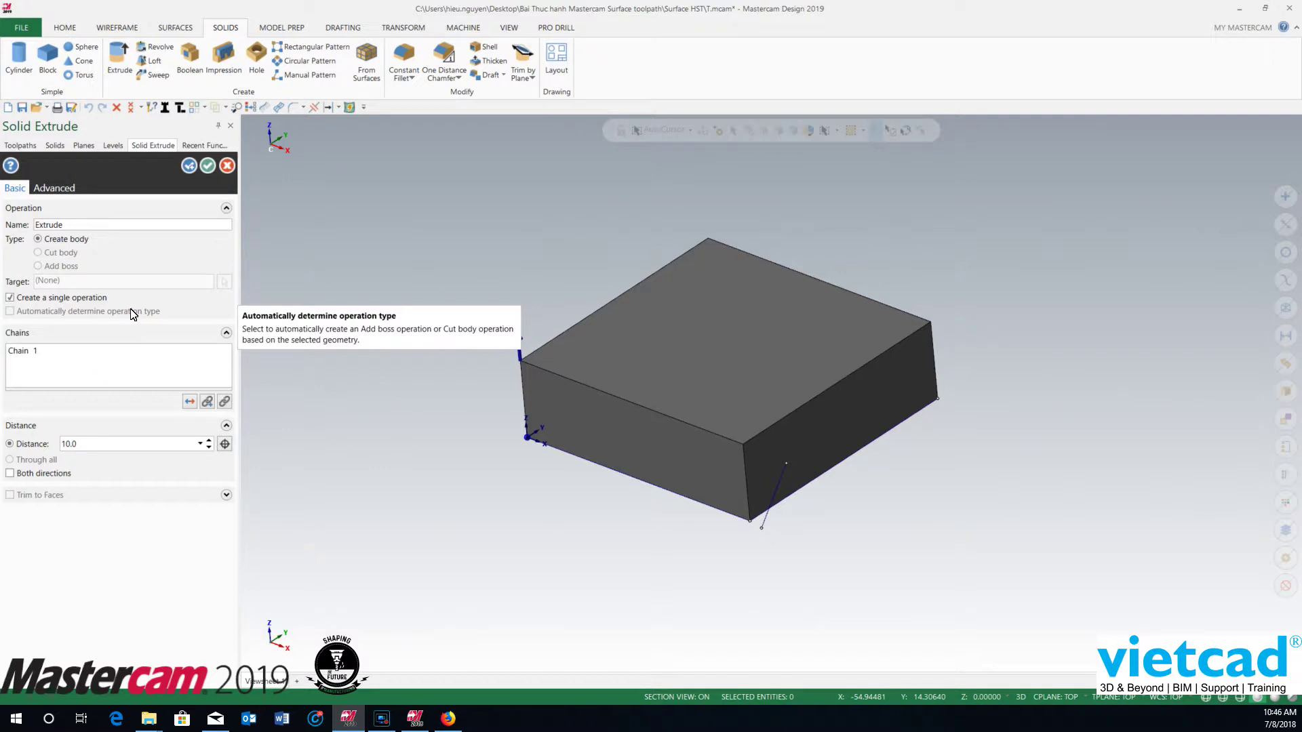
click(207, 166)
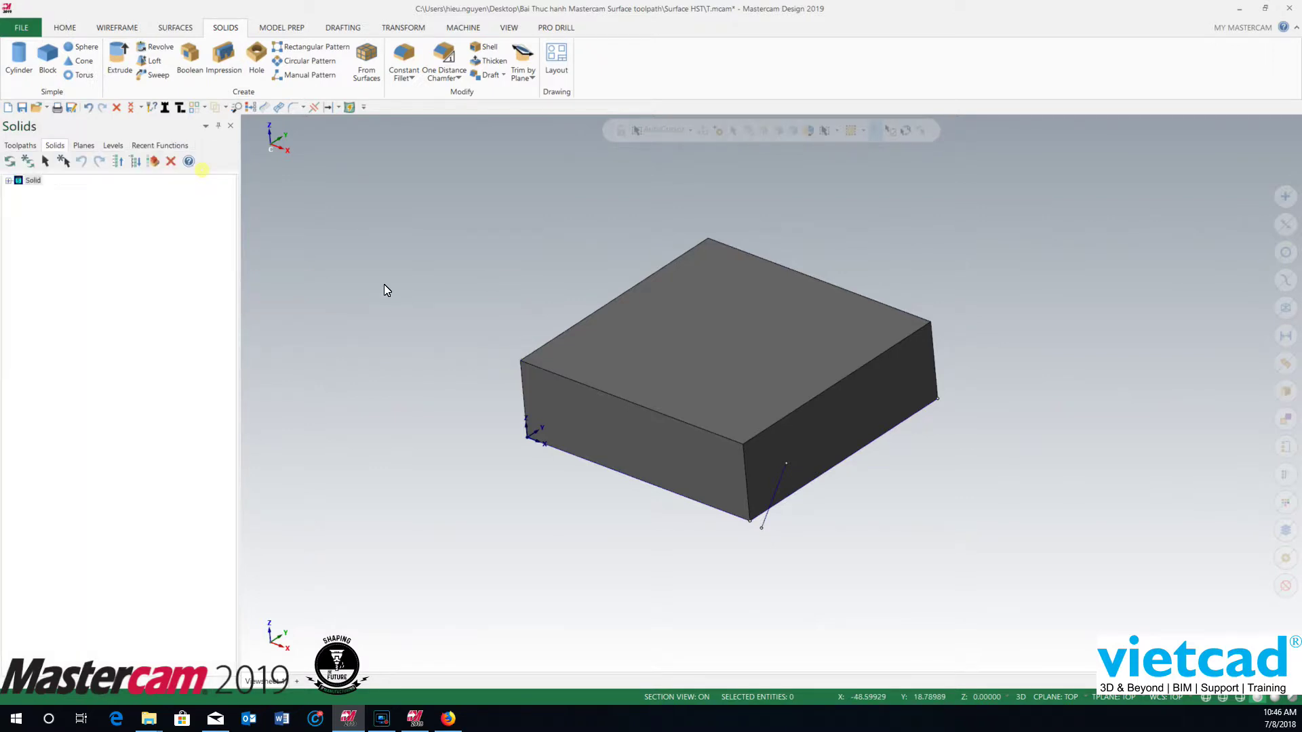
scroll(321, 310, down, 2)
scroll(746, 303, up, 1)
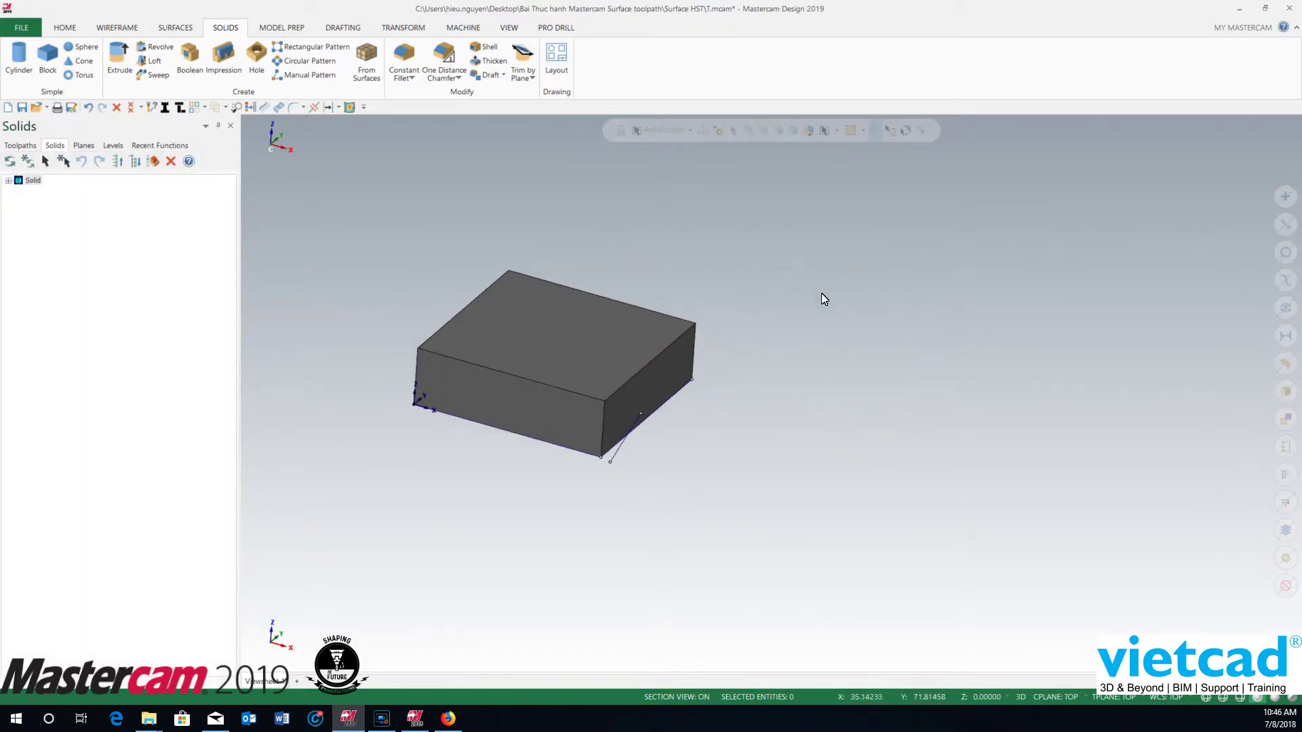
Make the wireframe level the current level and hide the solid level
click(11, 181)
click(9, 182)
click(112, 146)
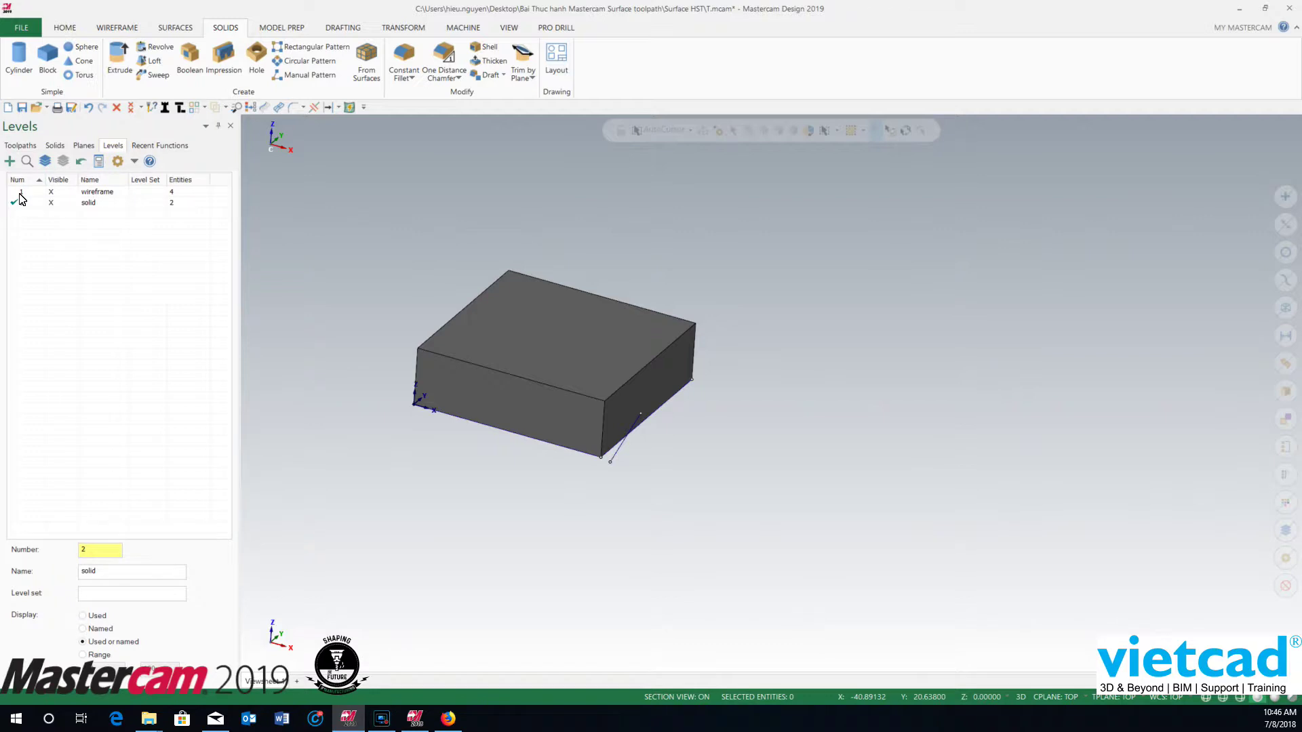
click(21, 192)
click(50, 203)
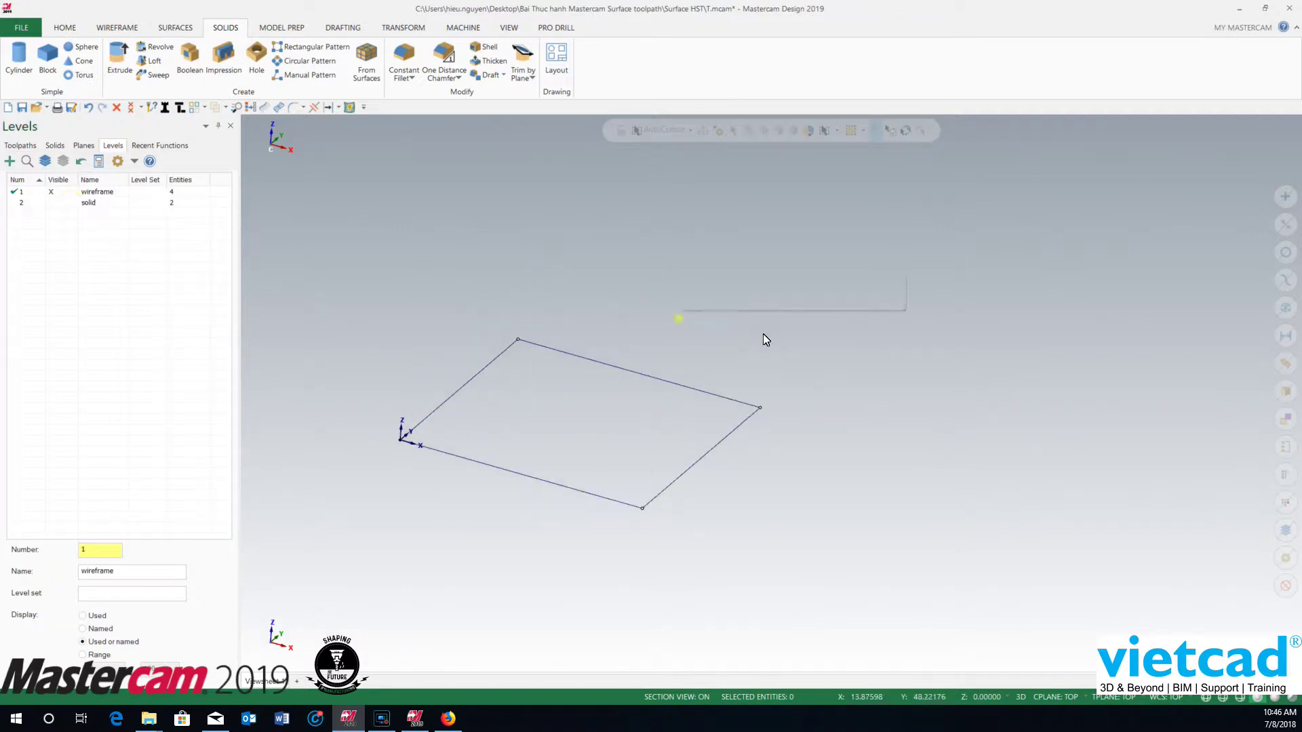
In the top view, draw a freehand-sized circle by center point near the middle of the rectangle
click(793, 381)
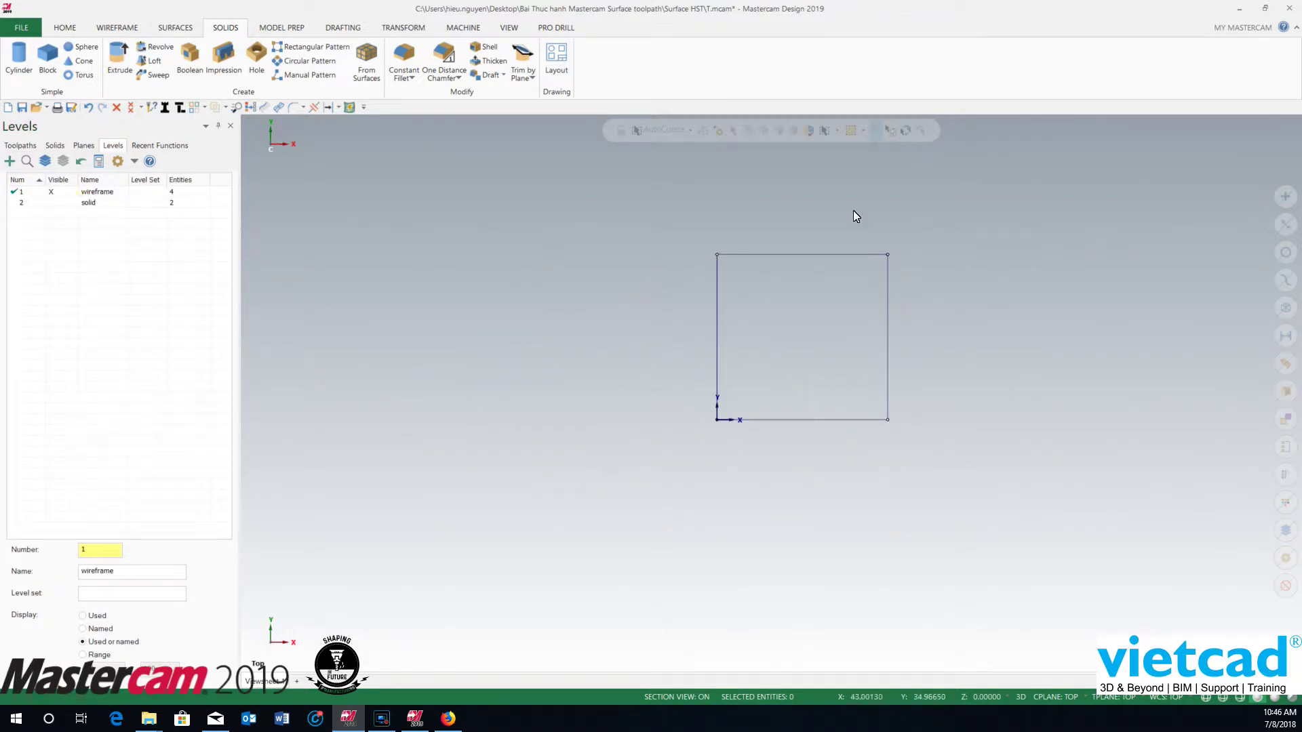
click(116, 27)
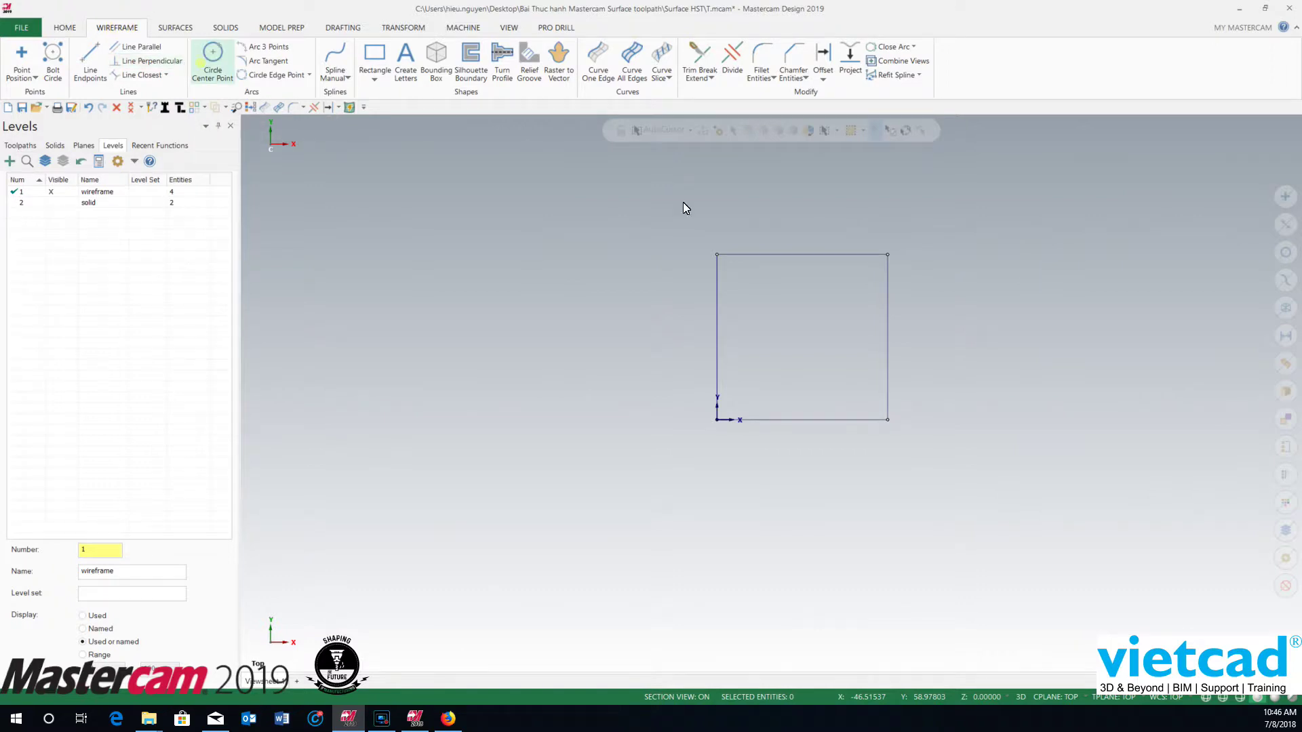
click(809, 363)
click(856, 337)
click(208, 165)
Show the solid level again and reopen the block's Extrude operation for editing
click(59, 205)
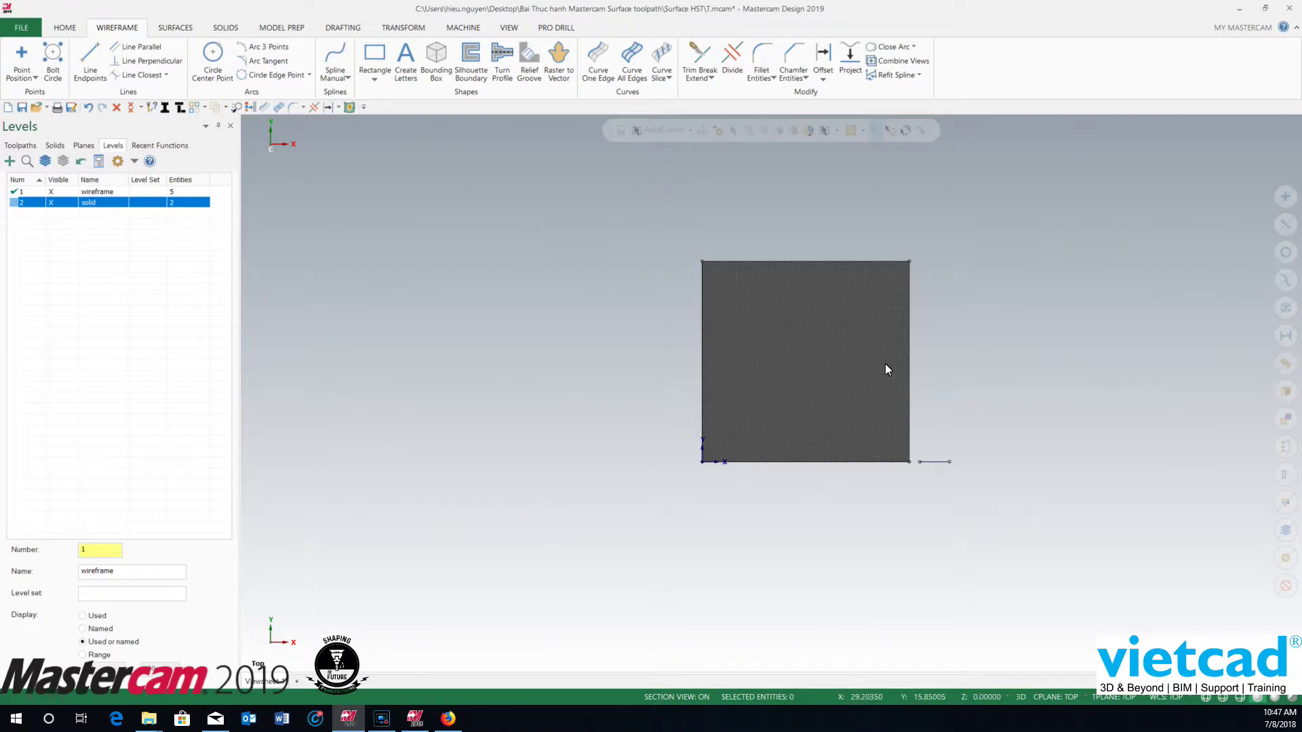
click(55, 146)
click(9, 180)
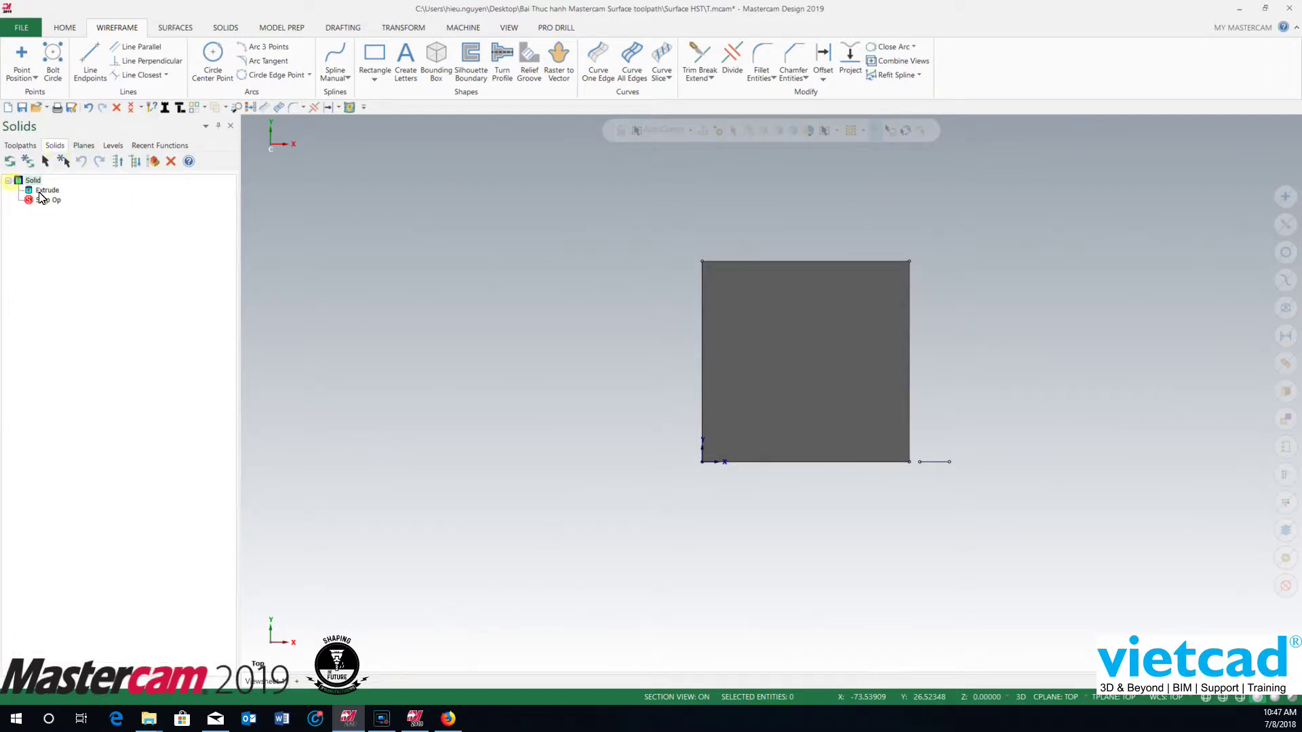
double_click(37, 192)
middle_drag(773, 396, 893, 502)
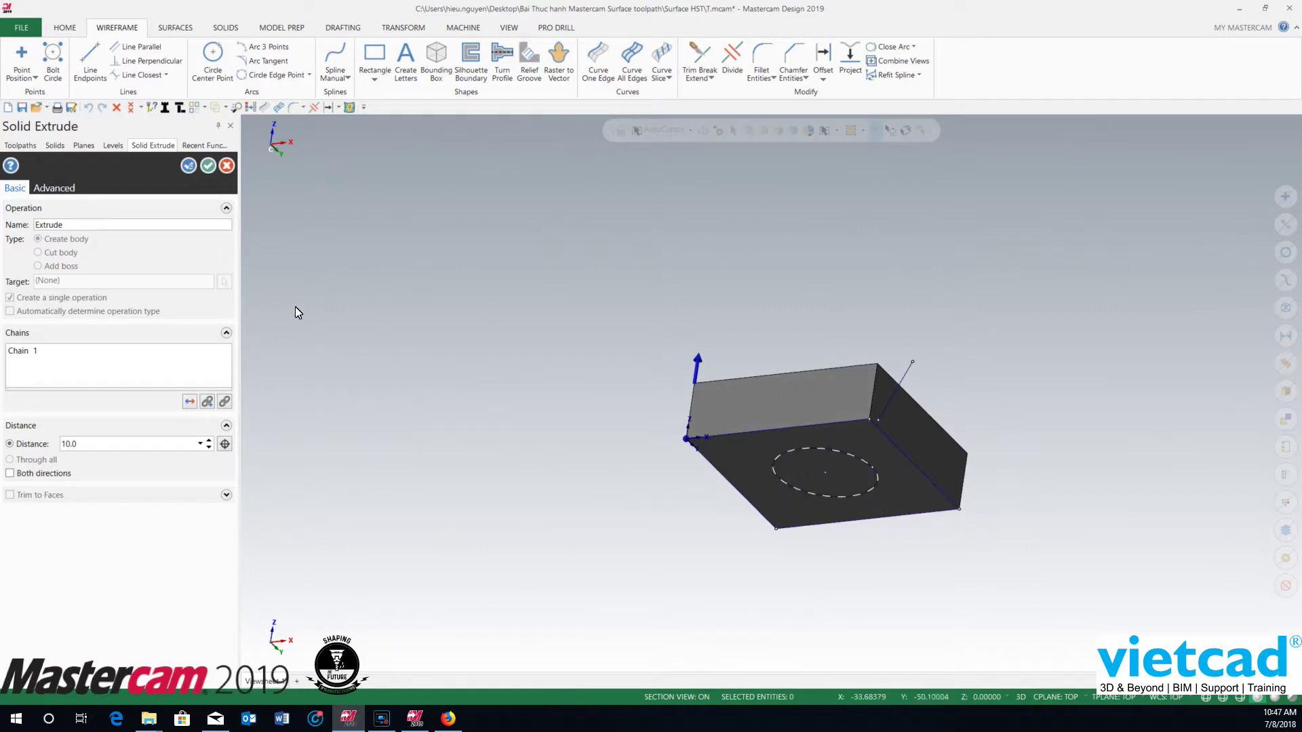
Add the circle as a second chain of the block's extrusion to cut a through hole
click(190, 406)
click(191, 405)
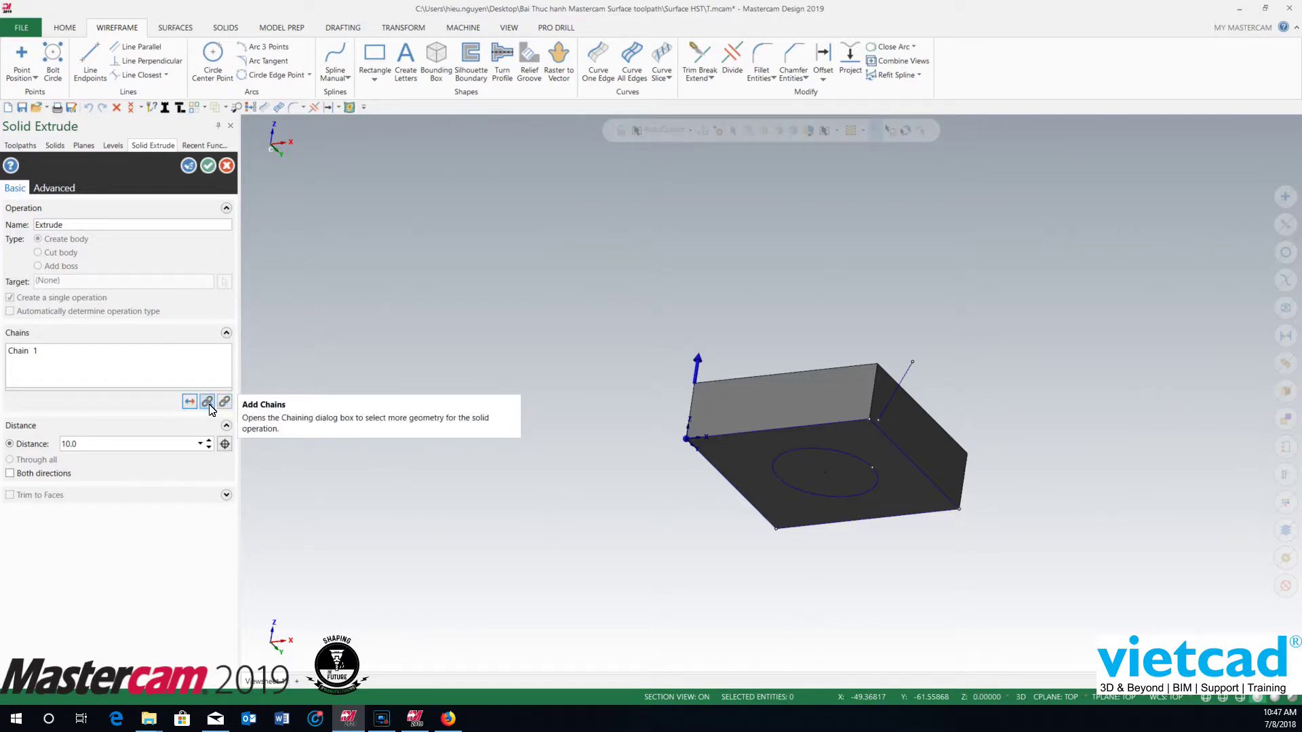
click(208, 403)
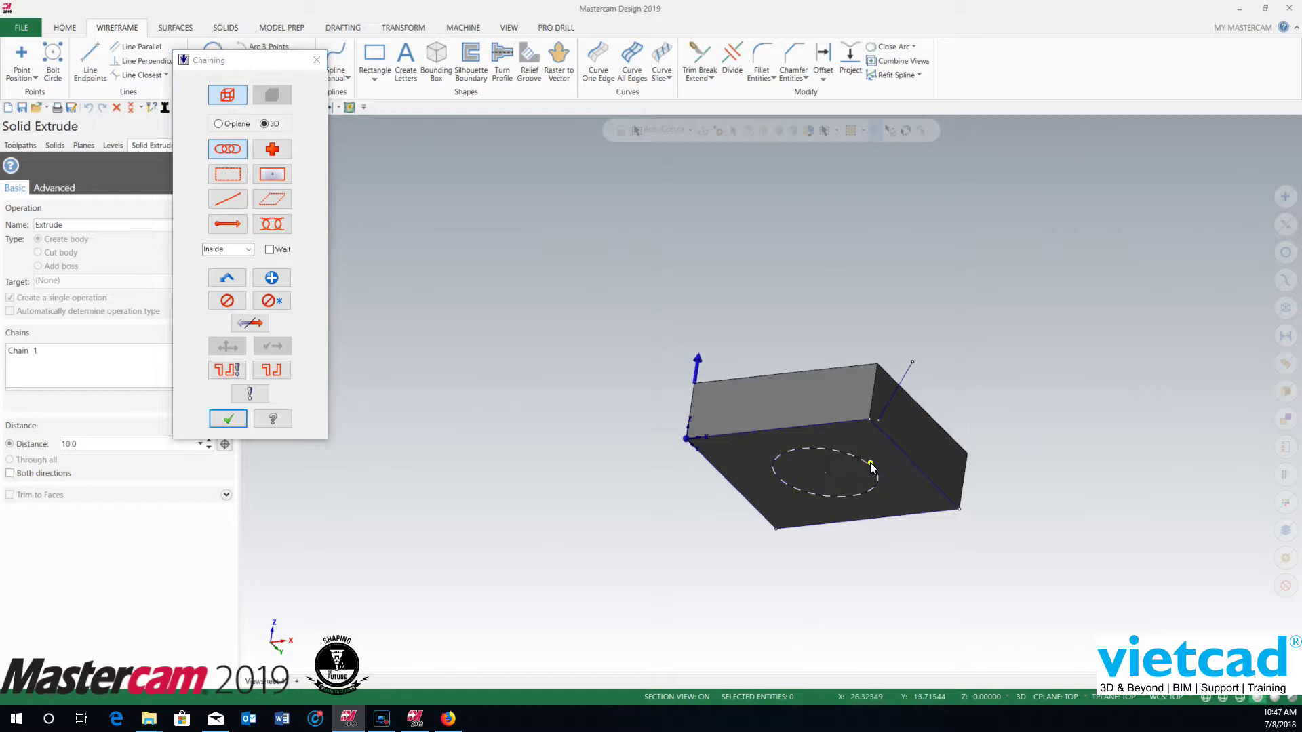
click(228, 419)
middle_drag(346, 416, 777, 534)
scroll(936, 246, up, 2)
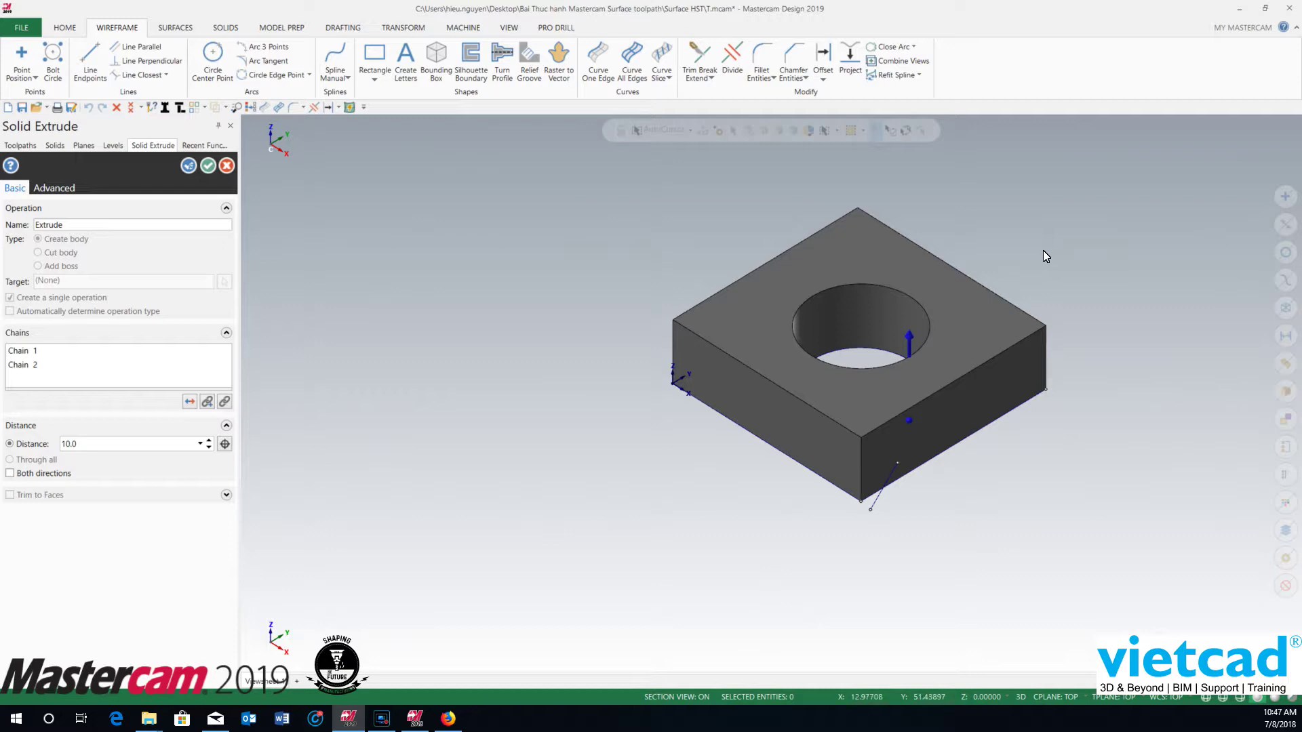
scroll(1017, 250, up, 2)
middle_drag(1003, 244, 891, 196)
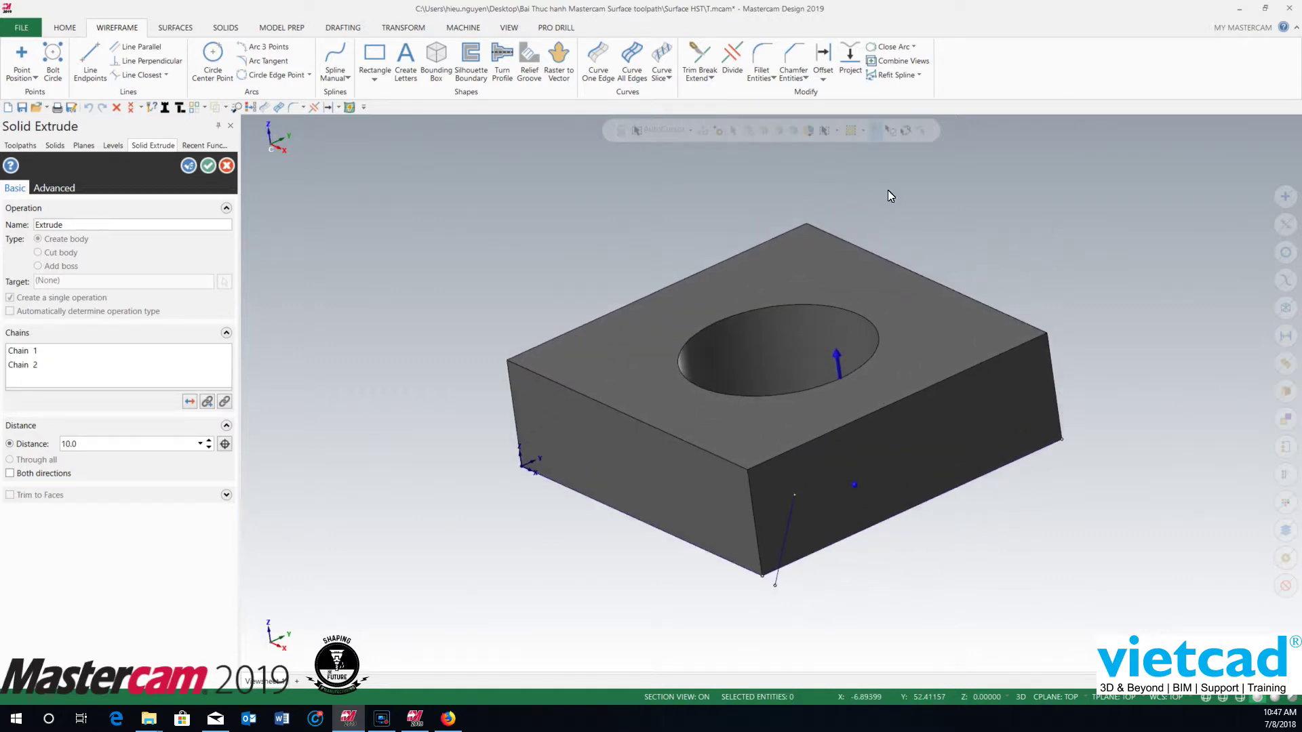
Accept the edited extrusion and regenerate the solid
click(206, 169)
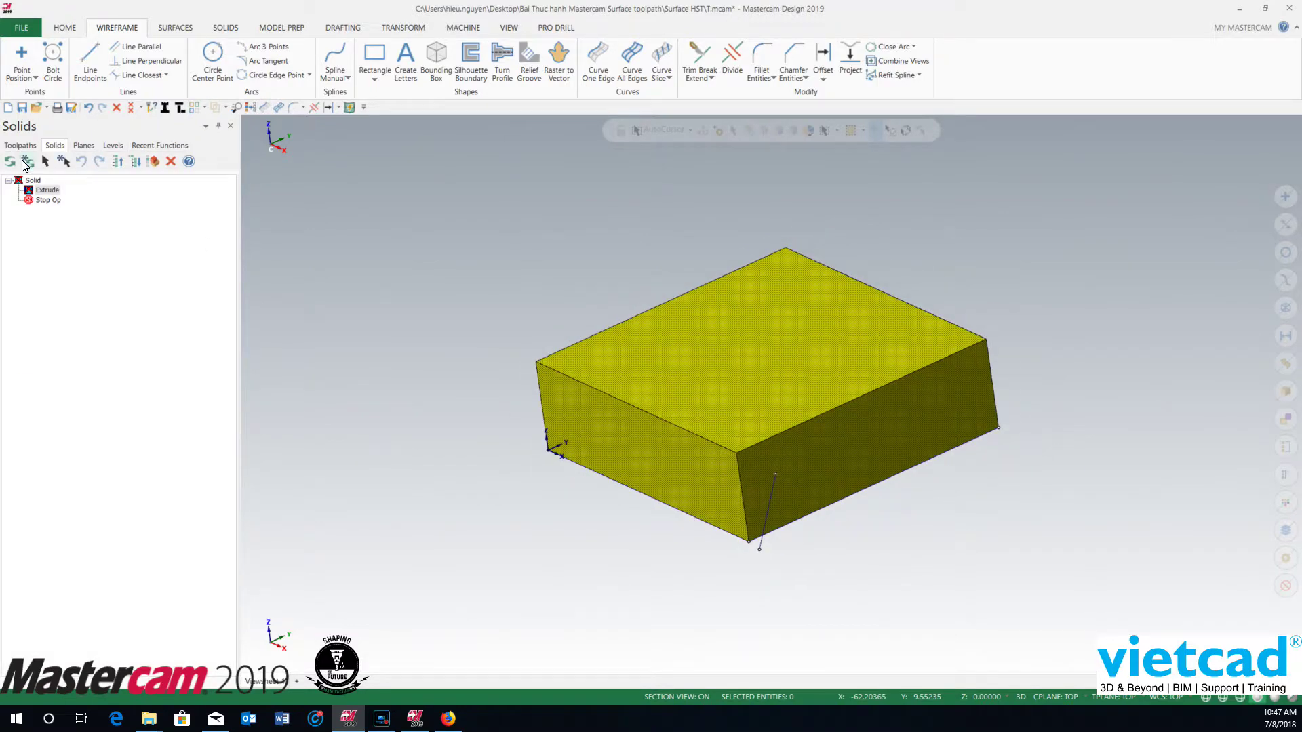
click(15, 164)
scroll(569, 340, down, 3)
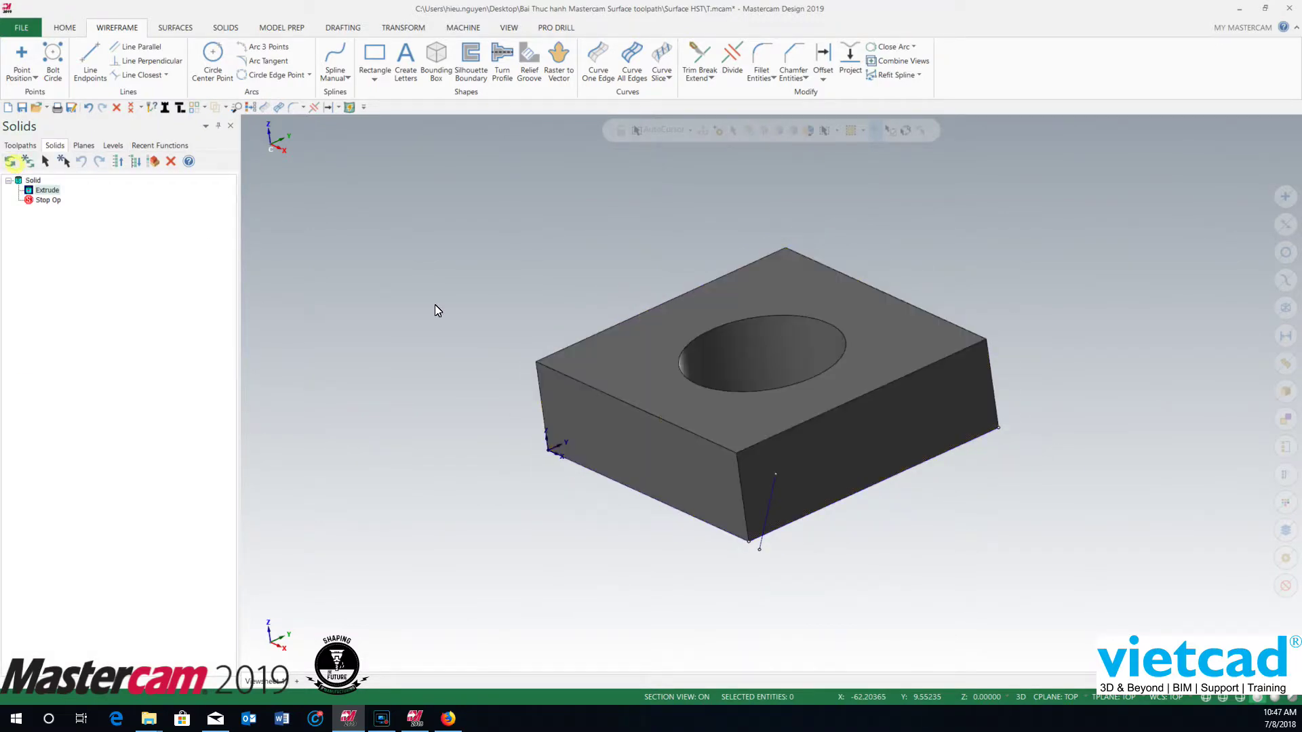
In the front view, place a freehand point above and beyond the right end of the block
right_click(845, 254)
click(970, 318)
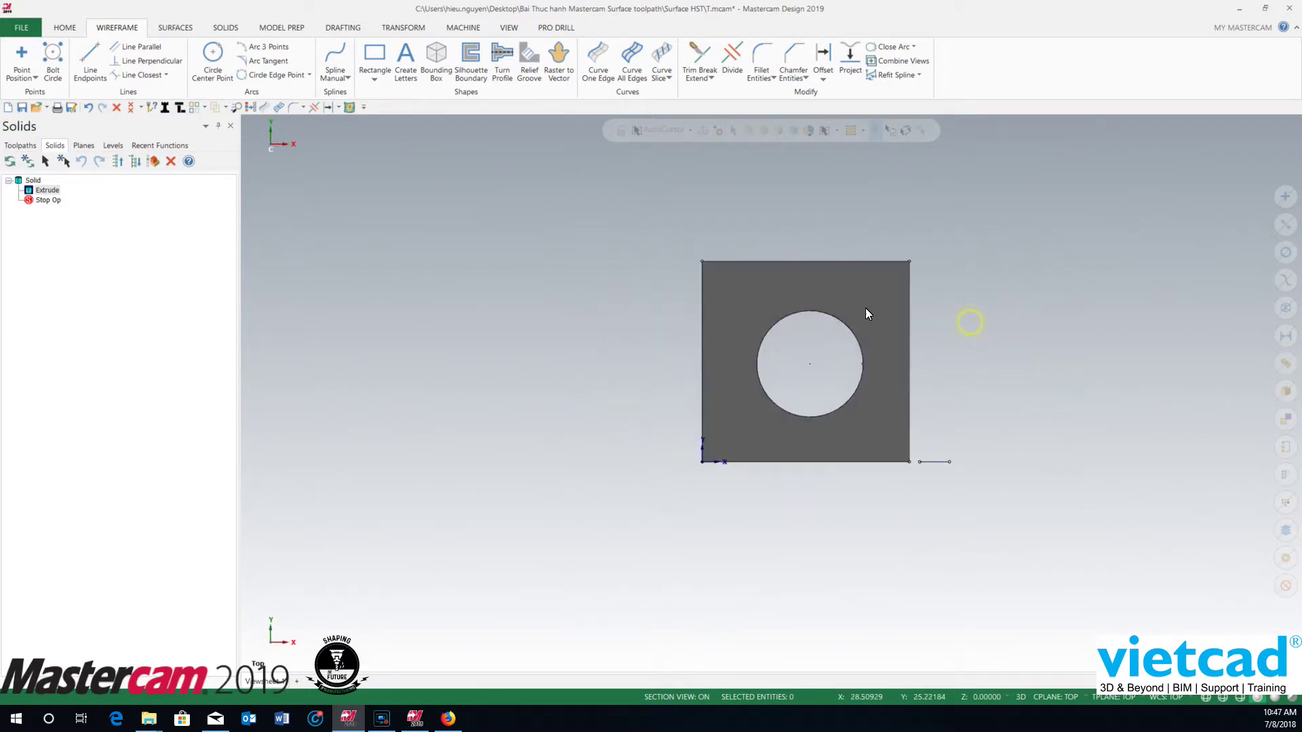
right_click(1027, 310)
click(1085, 384)
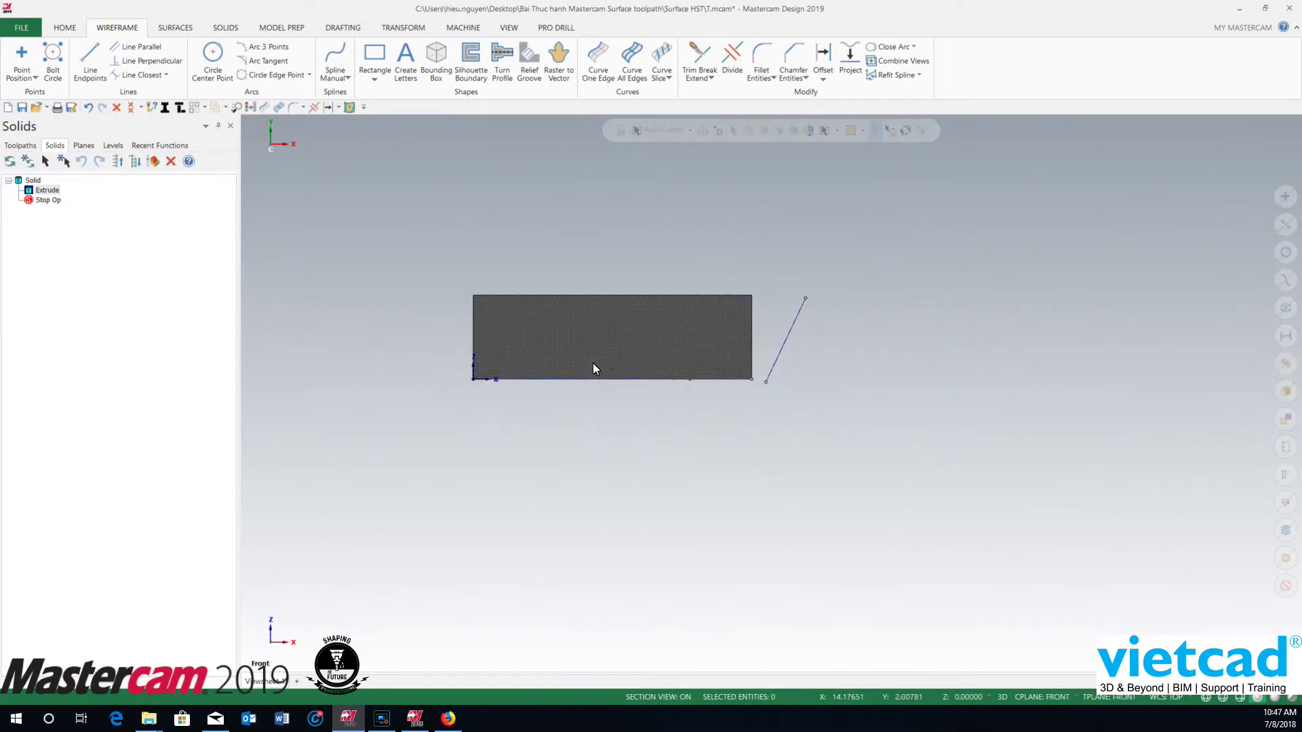
click(21, 58)
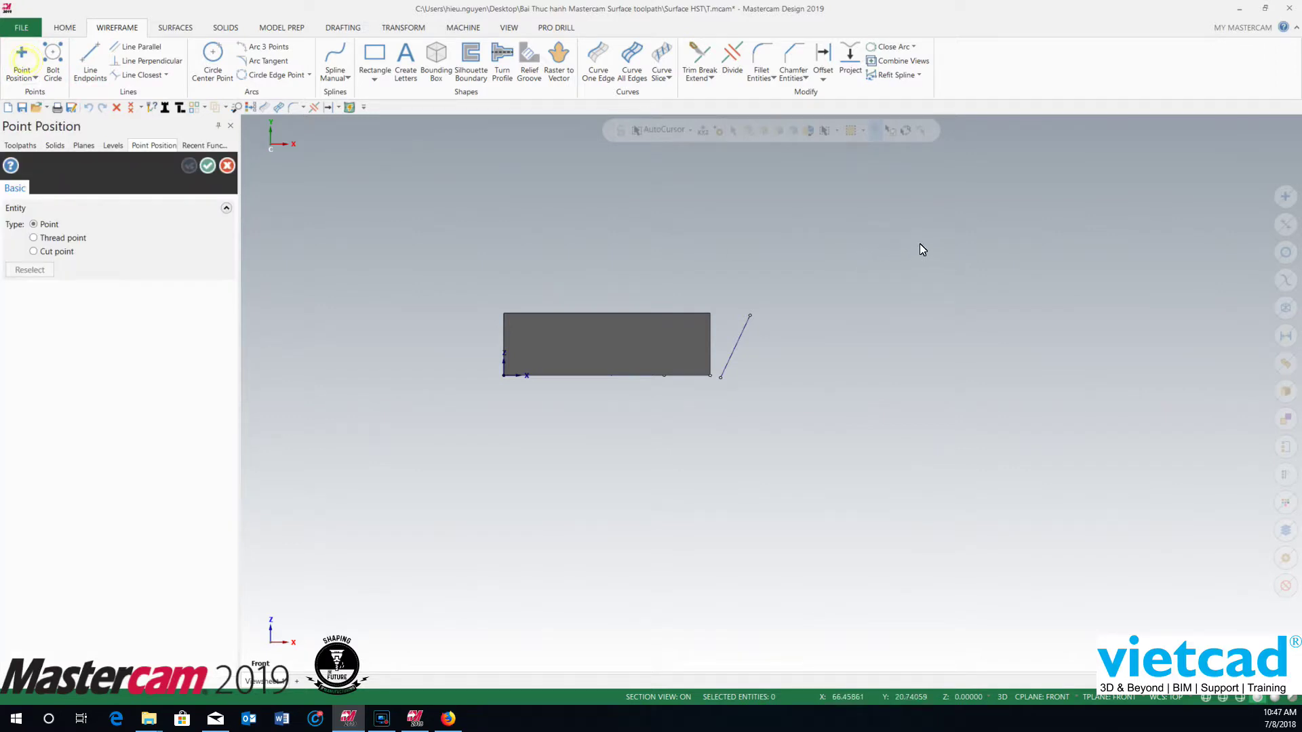
click(802, 213)
click(208, 165)
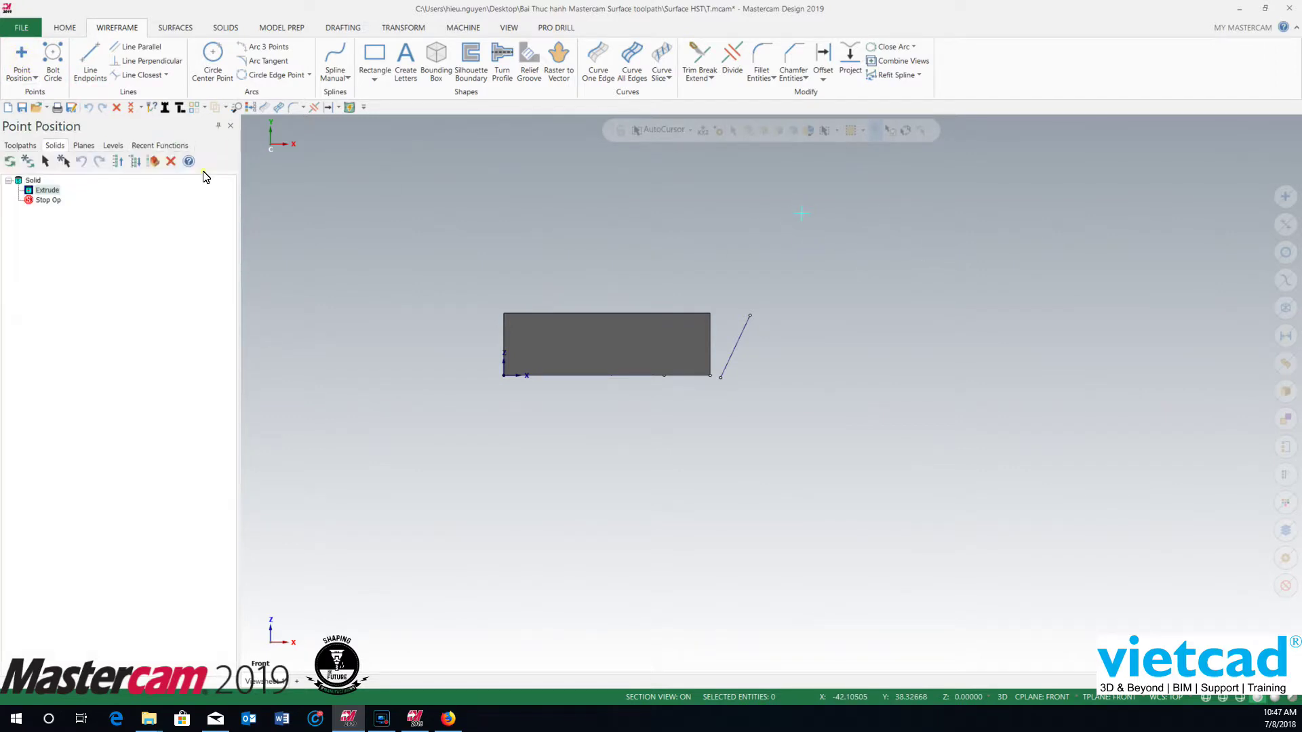
Reopen the block's Extrude operation and define its distance by picking the new point above the block
middle_drag(539, 270, 473, 348)
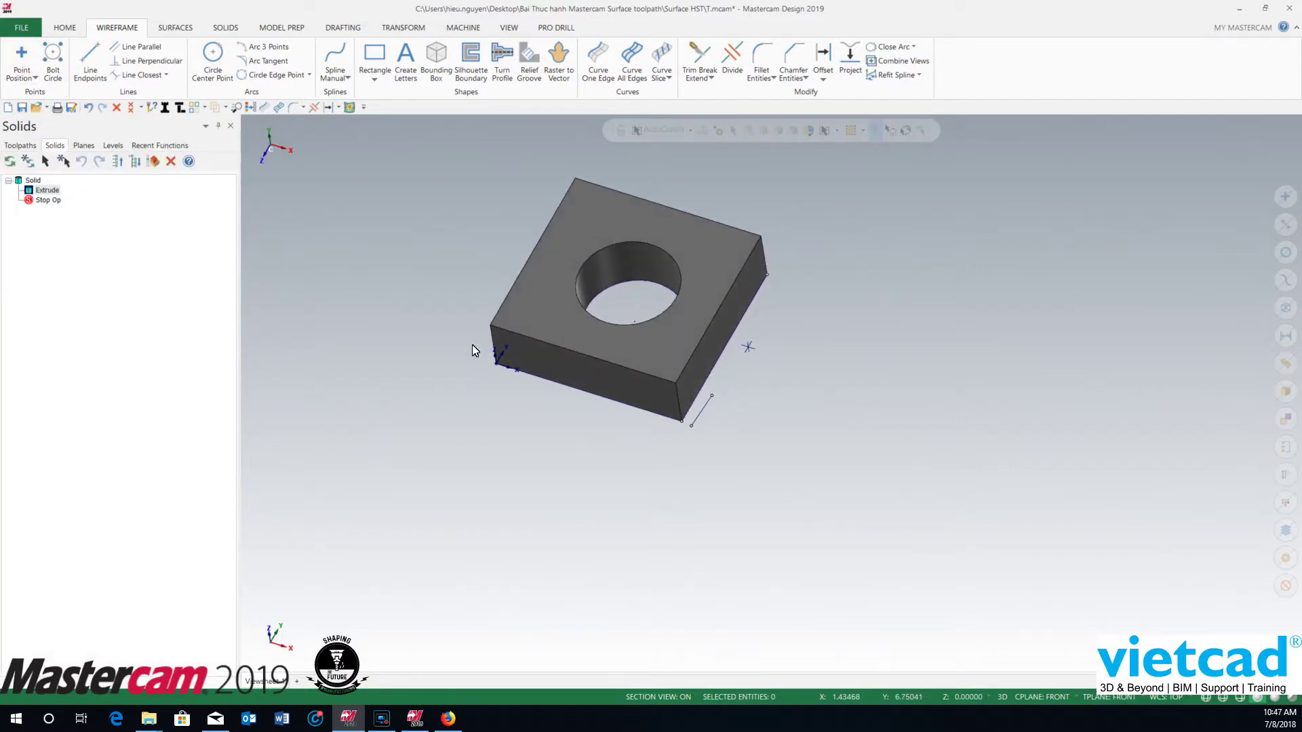
double_click(27, 192)
click(16, 188)
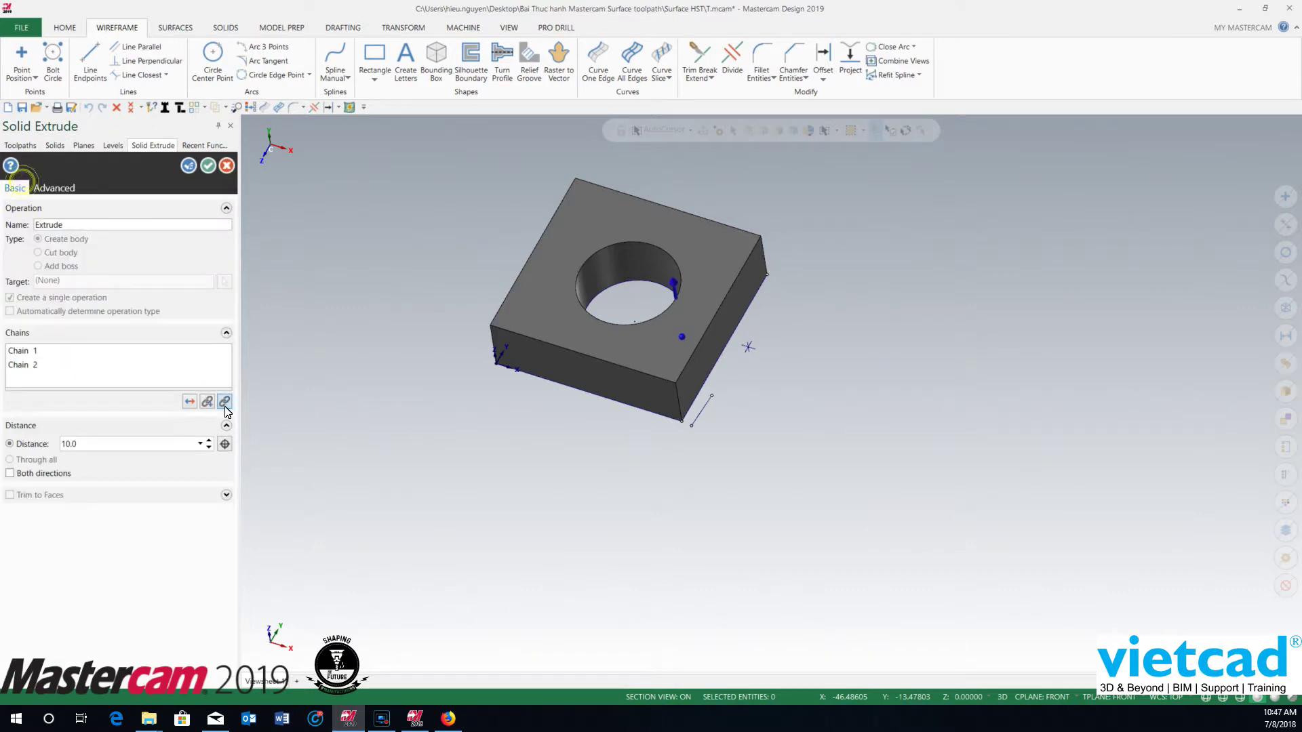
click(224, 445)
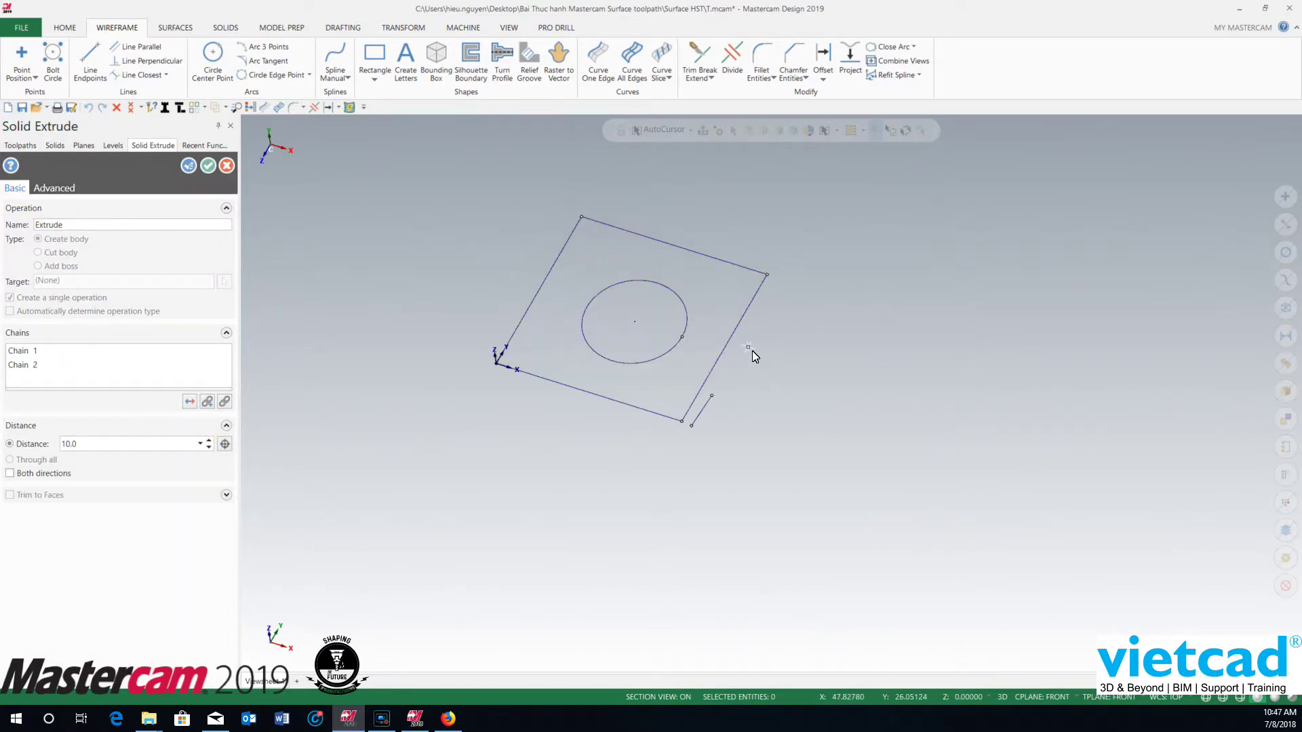
click(749, 349)
key(alt+2)
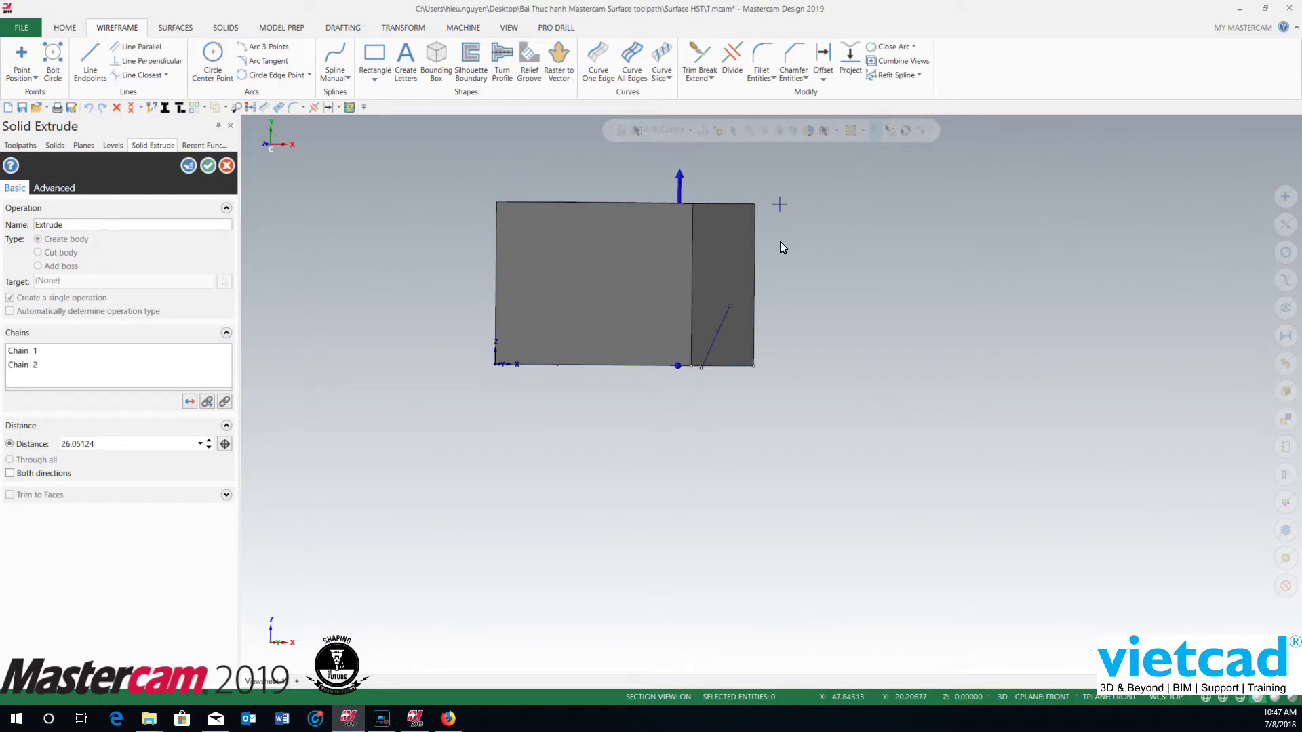
Accept the point-based extrusion distance and regenerate the block
click(208, 165)
scroll(580, 367, down, 1)
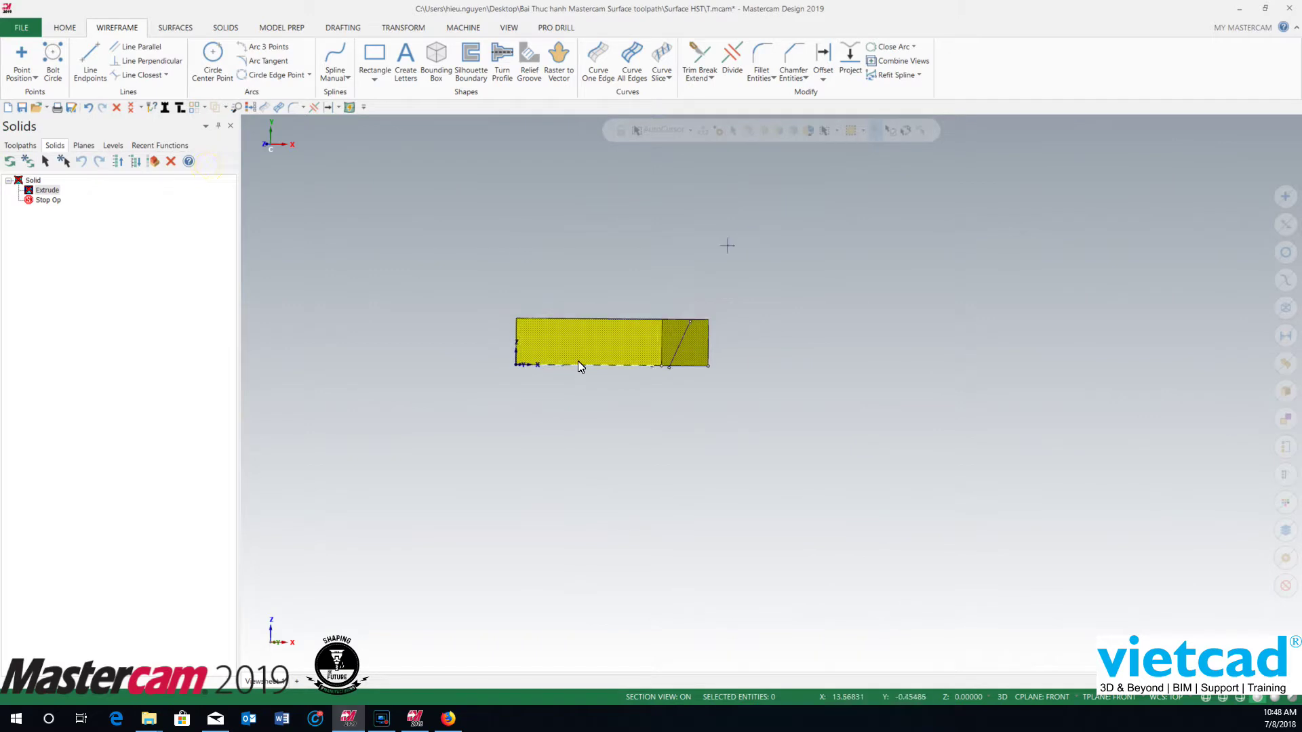
click(11, 162)
scroll(649, 241, down, 2)
scroll(672, 216, up, 3)
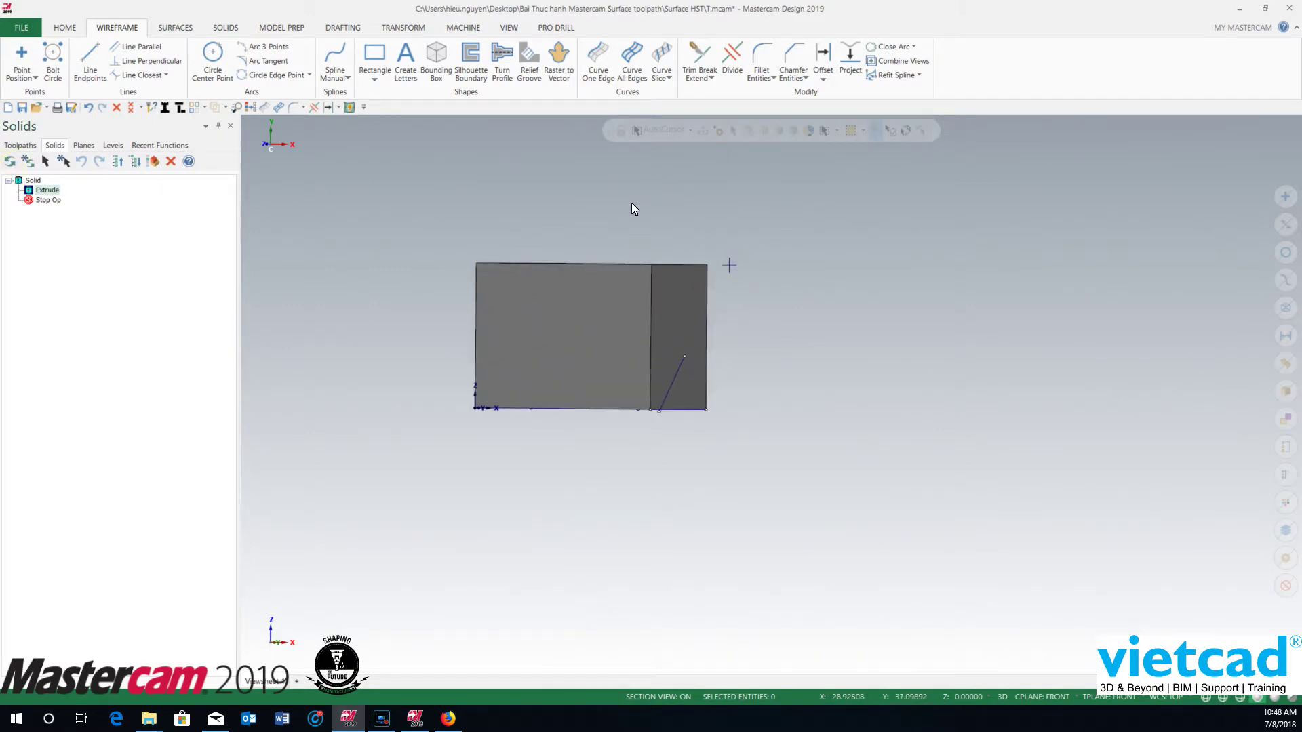
middle_drag(632, 202, 597, 294)
scroll(640, 194, up, 3)
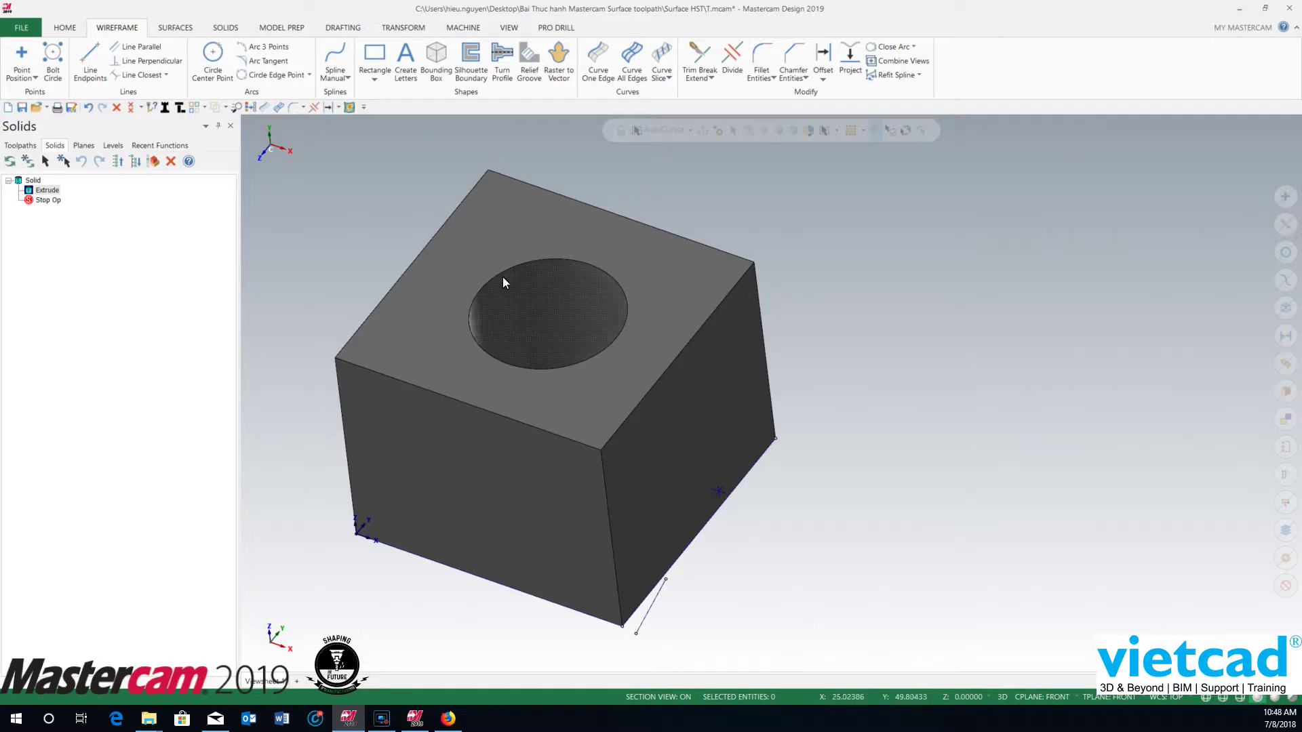
scroll(420, 343, down, 2)
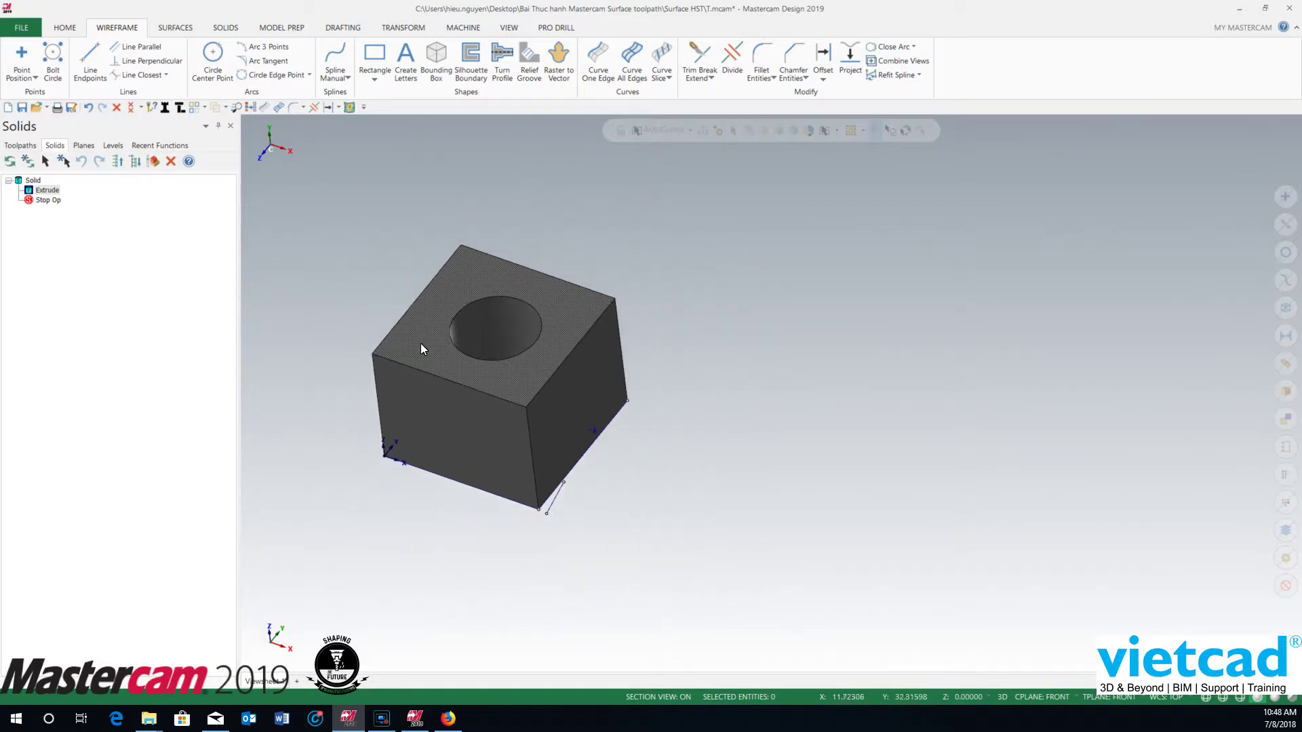
Reopen the block's Extrude operation to review its Trim to Faces option, and close it without changing values
click(20, 146)
click(55, 150)
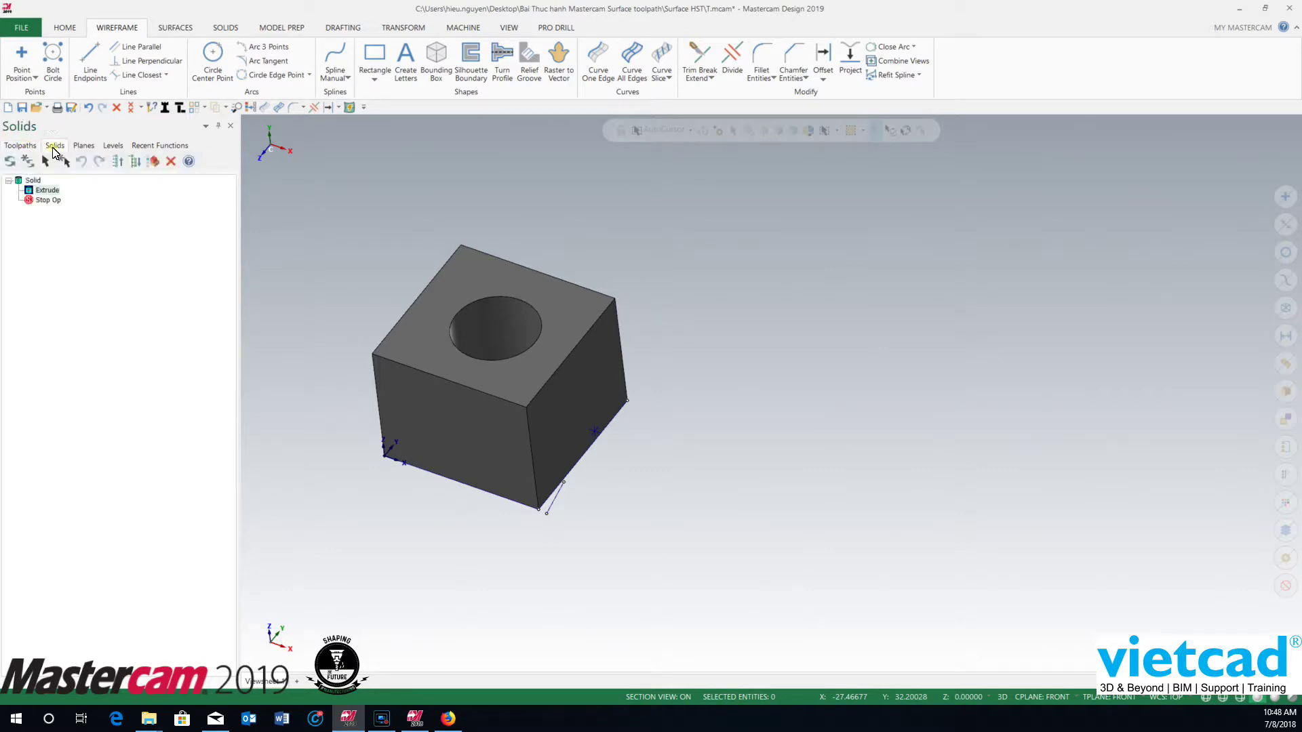
double_click(28, 193)
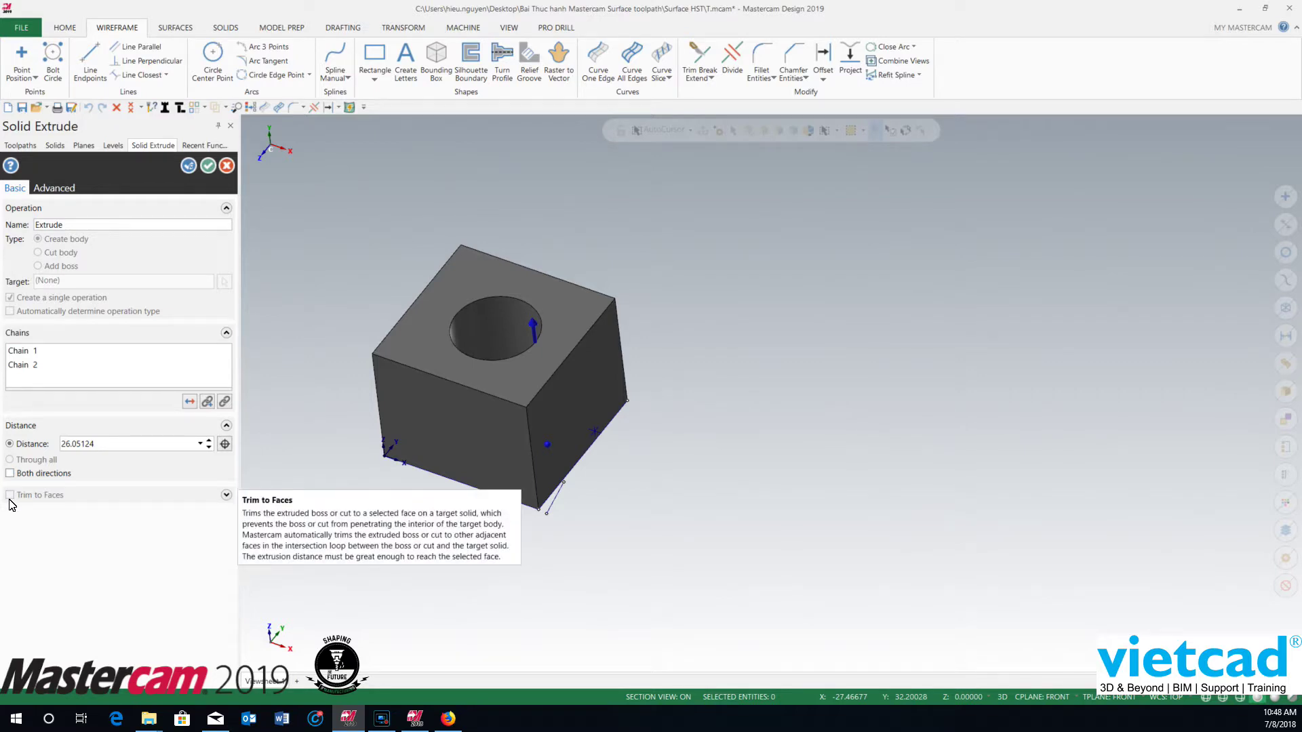
scroll(747, 316, down, 1)
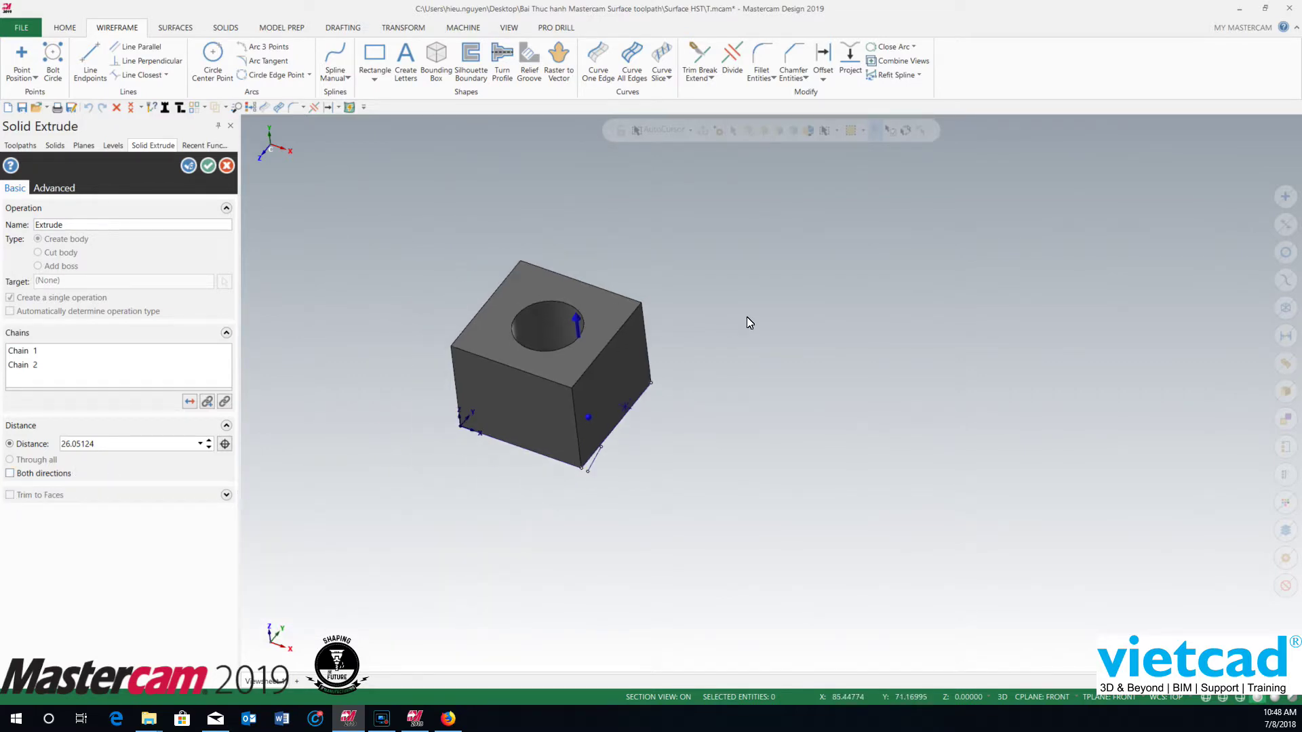
right_click(759, 250)
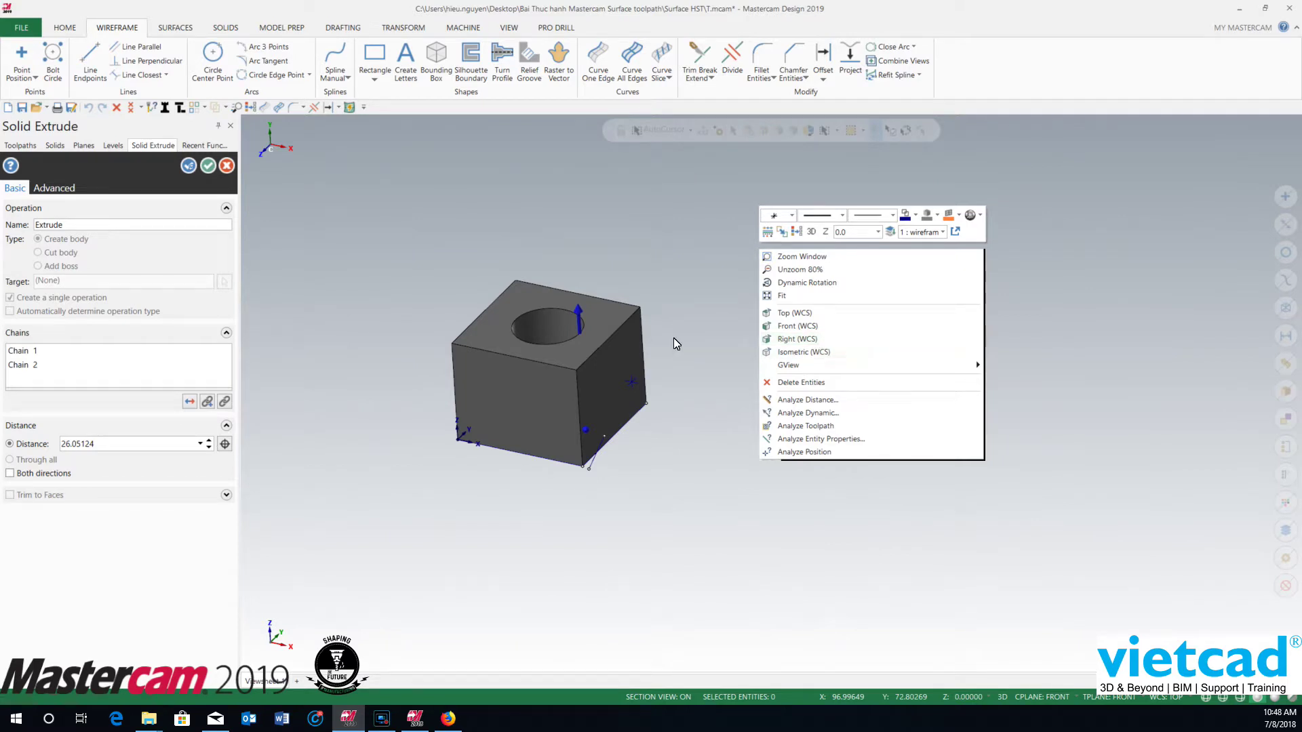
click(415, 255)
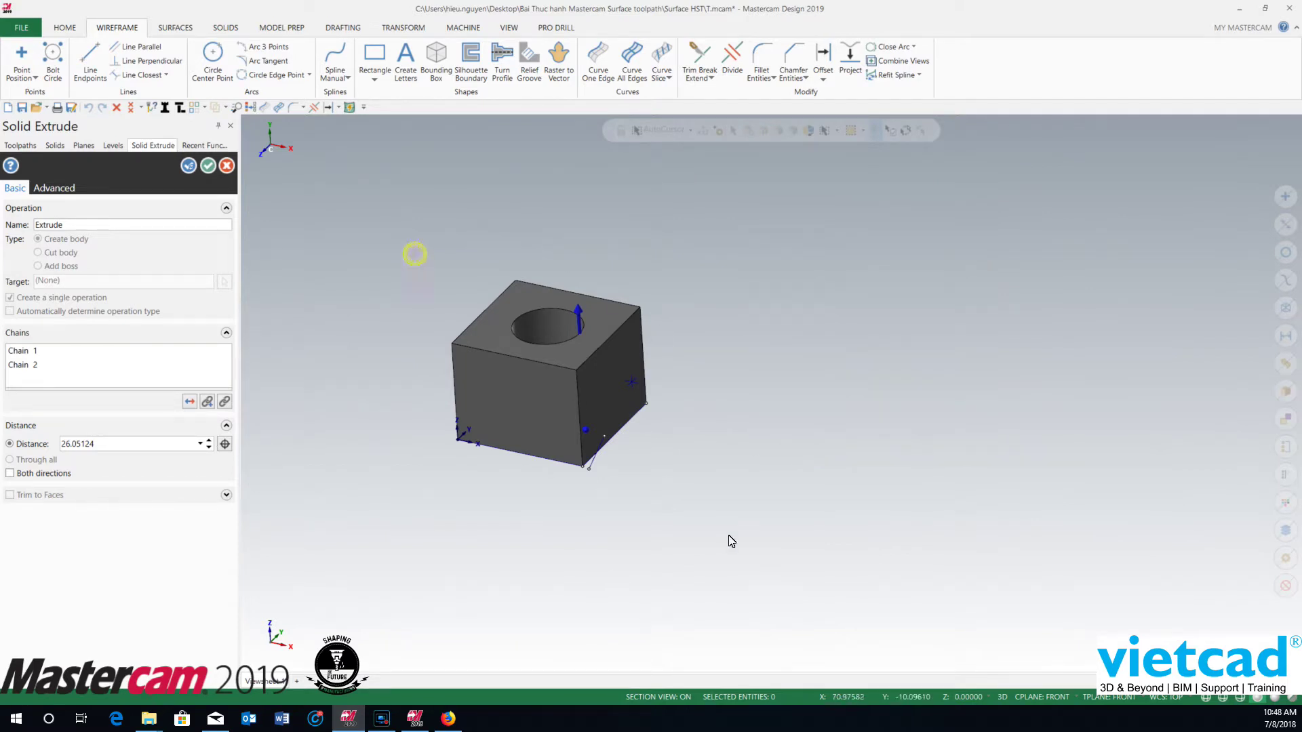
click(208, 166)
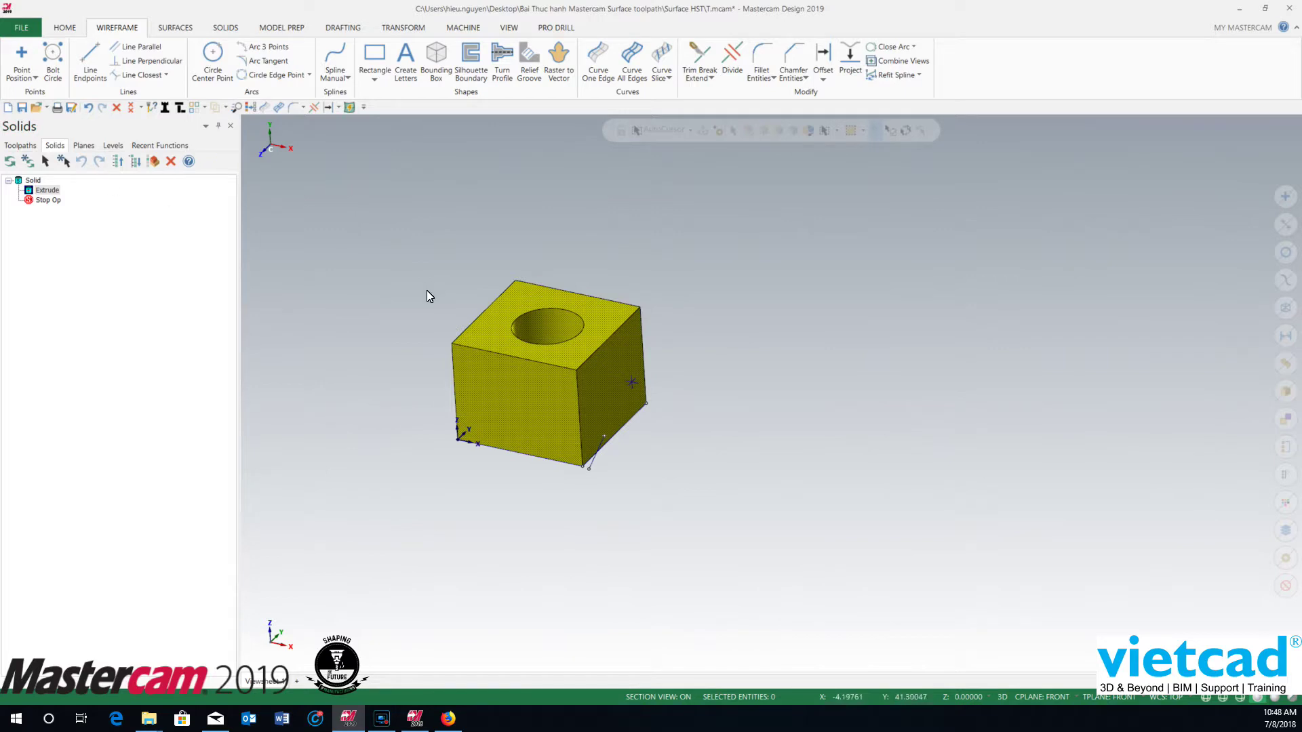
Delete the block solid while leaving its wireframe geometry in place
right_click(36, 180)
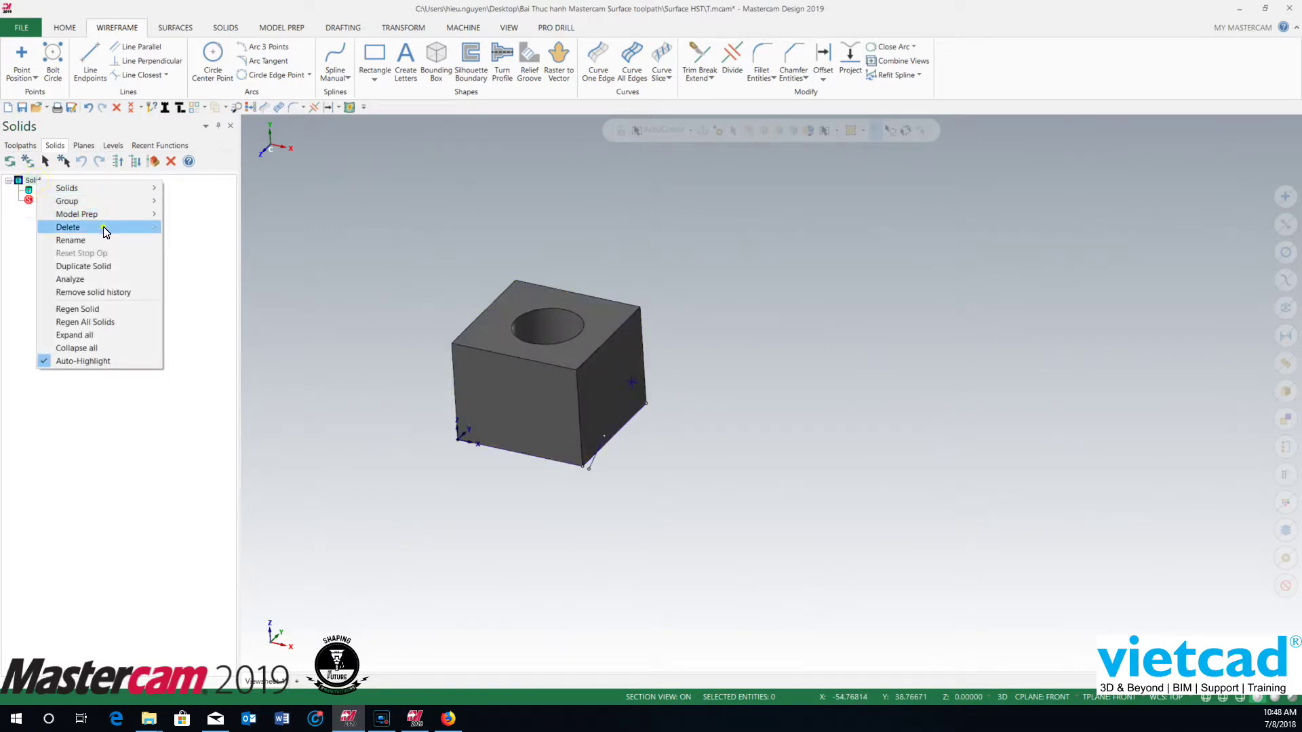
click(103, 226)
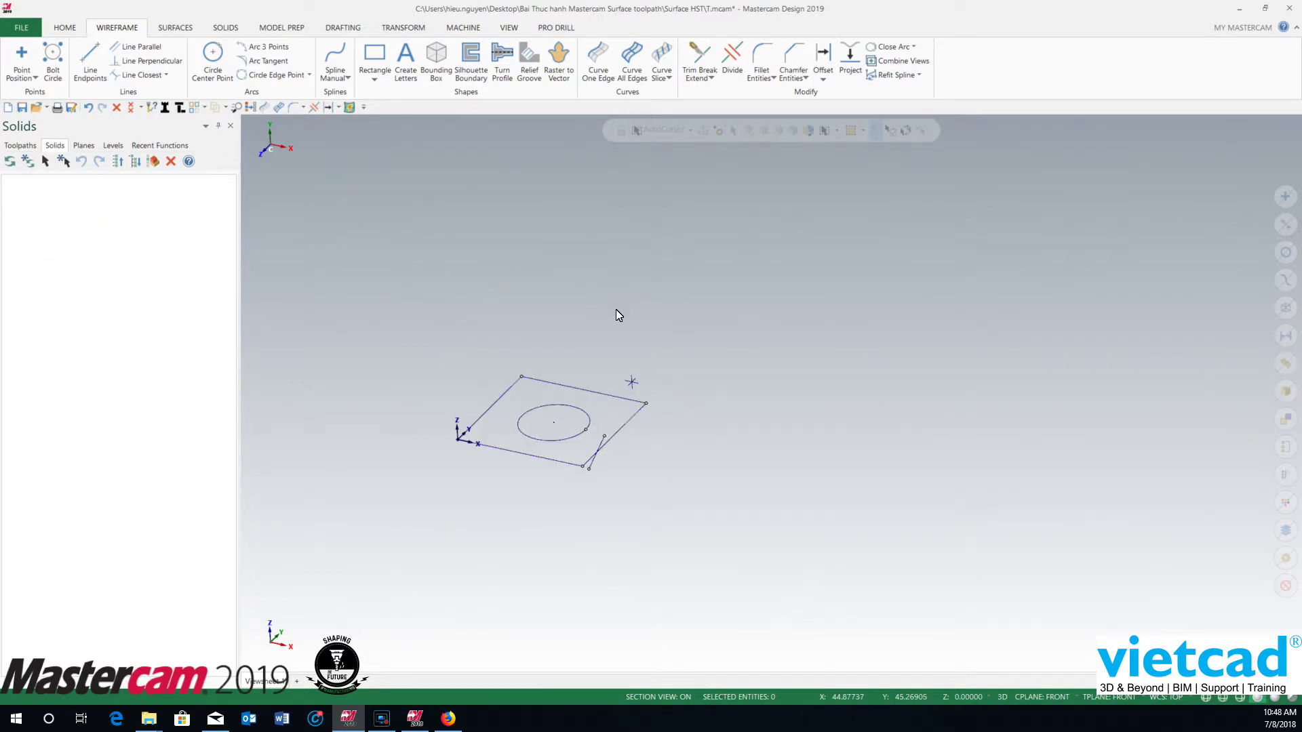
In the front view, draw a freehand manual spline as an open curve above the rectangle
right_click(653, 248)
click(702, 322)
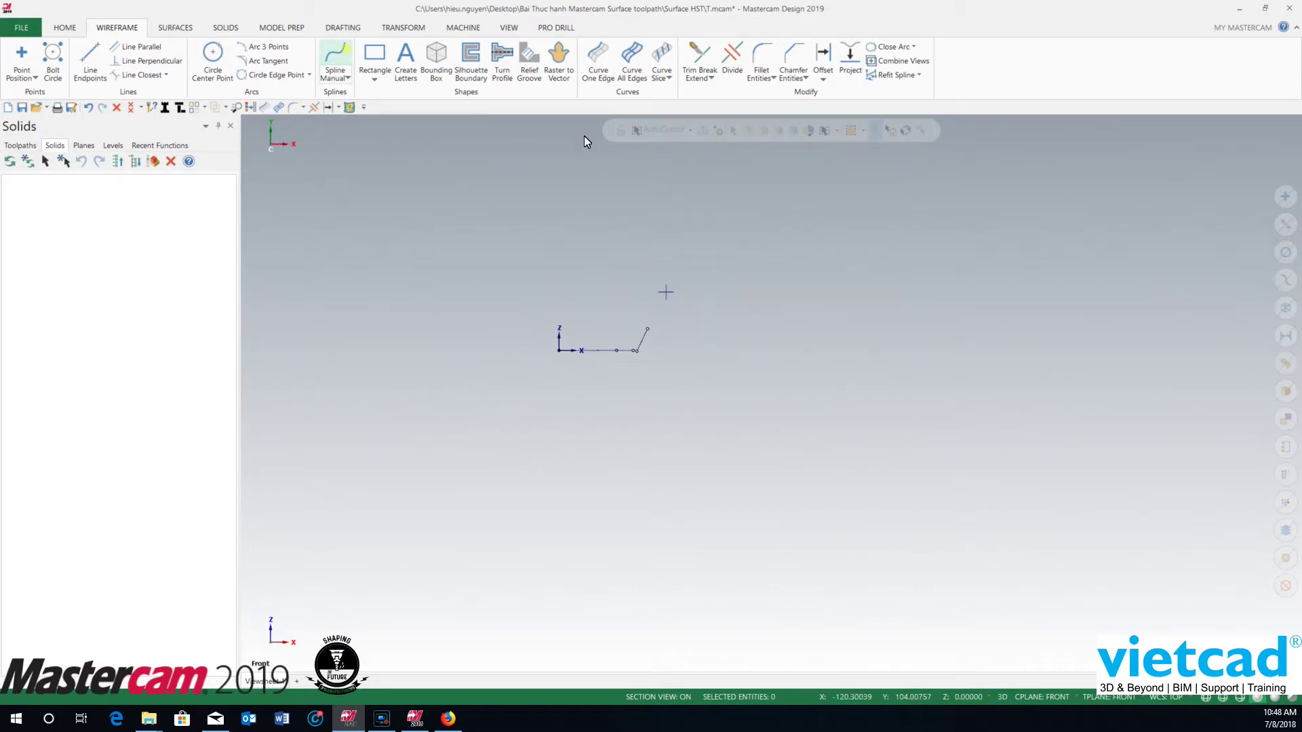
click(441, 258)
click(529, 255)
click(701, 205)
click(208, 167)
middle_drag(351, 169, 820, 226)
right_click(820, 226)
click(703, 198)
scroll(740, 240, down, 3)
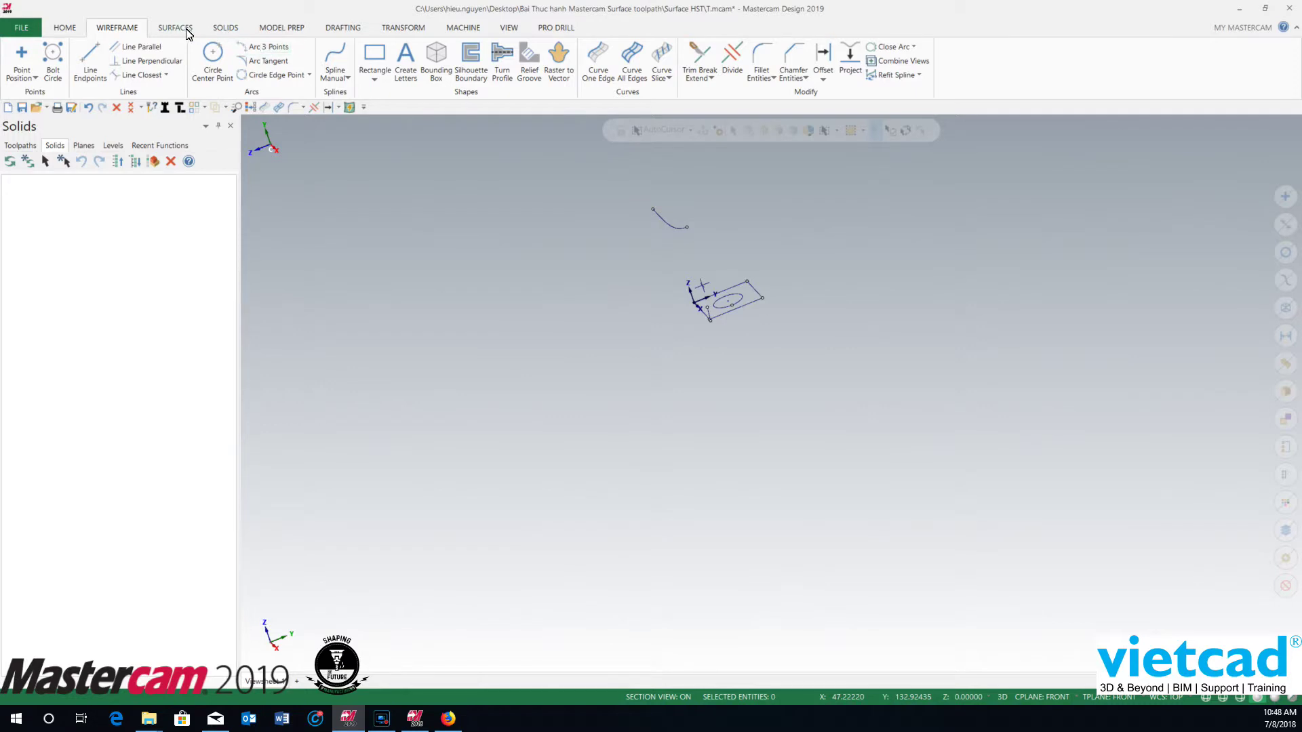
Create a draft surface by length from the spline above the rectangle
click(187, 32)
click(252, 47)
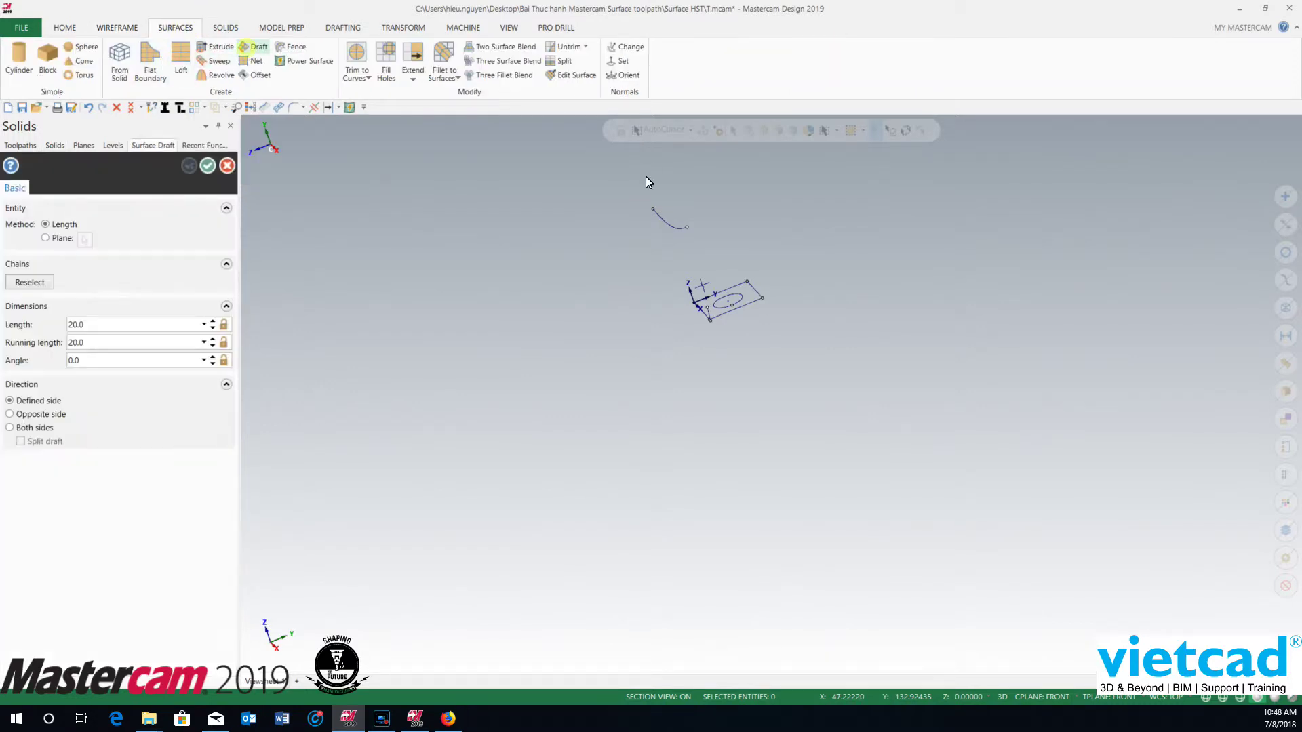
click(670, 226)
click(227, 420)
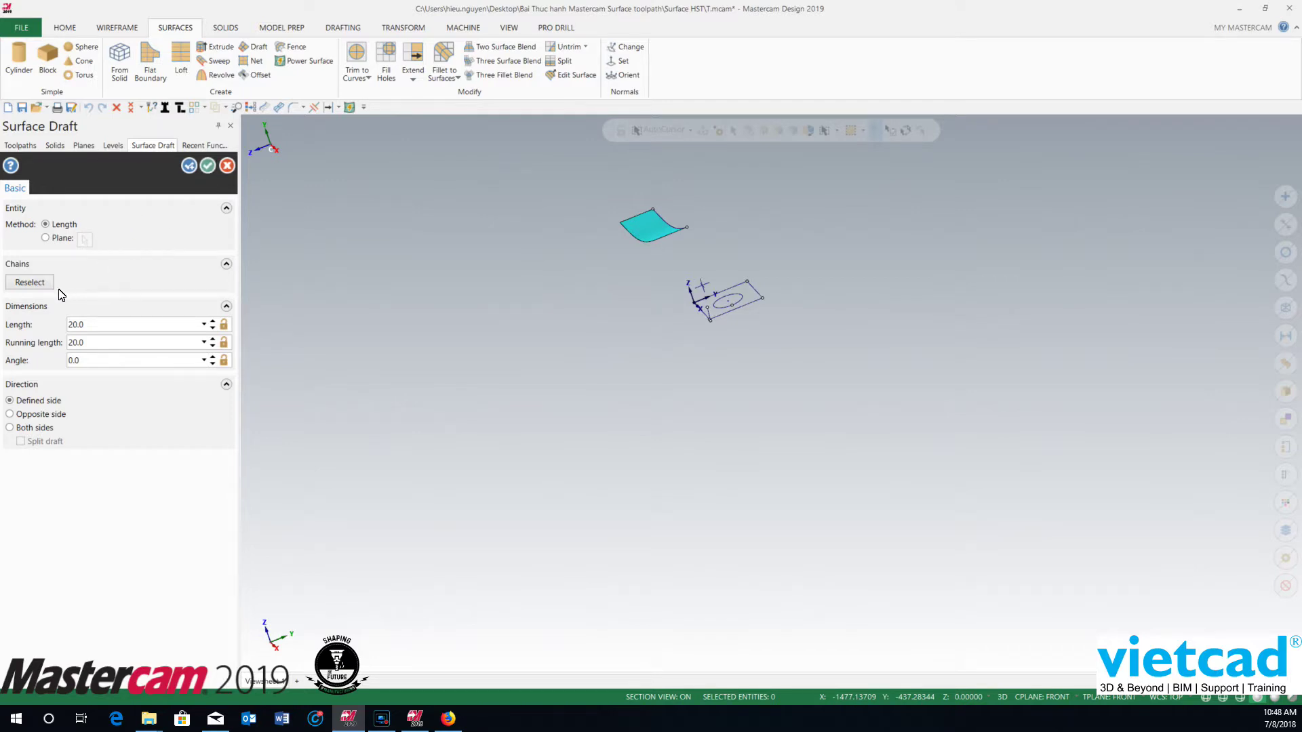
scroll(739, 219, up, 2)
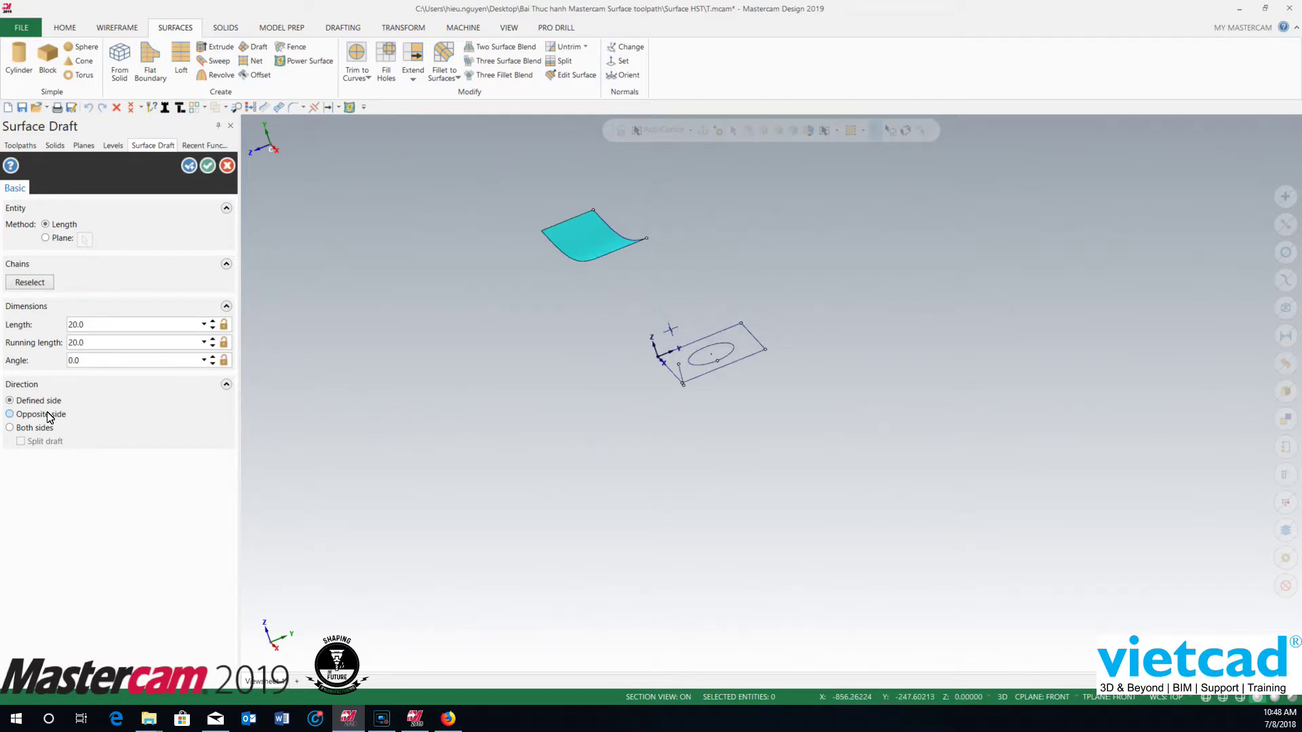
Direct the draft surface to the opposite side, set its length to 44, and accept it
click(10, 415)
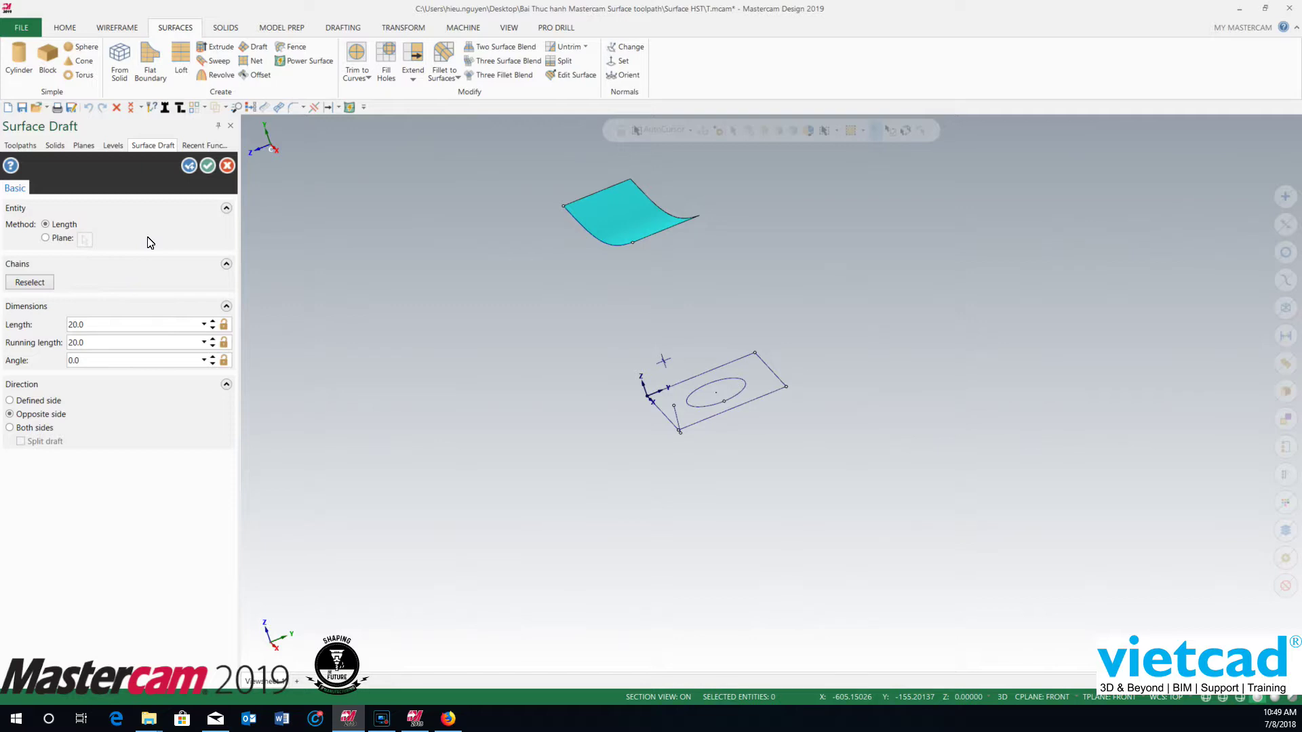
text(44)
key(Return)
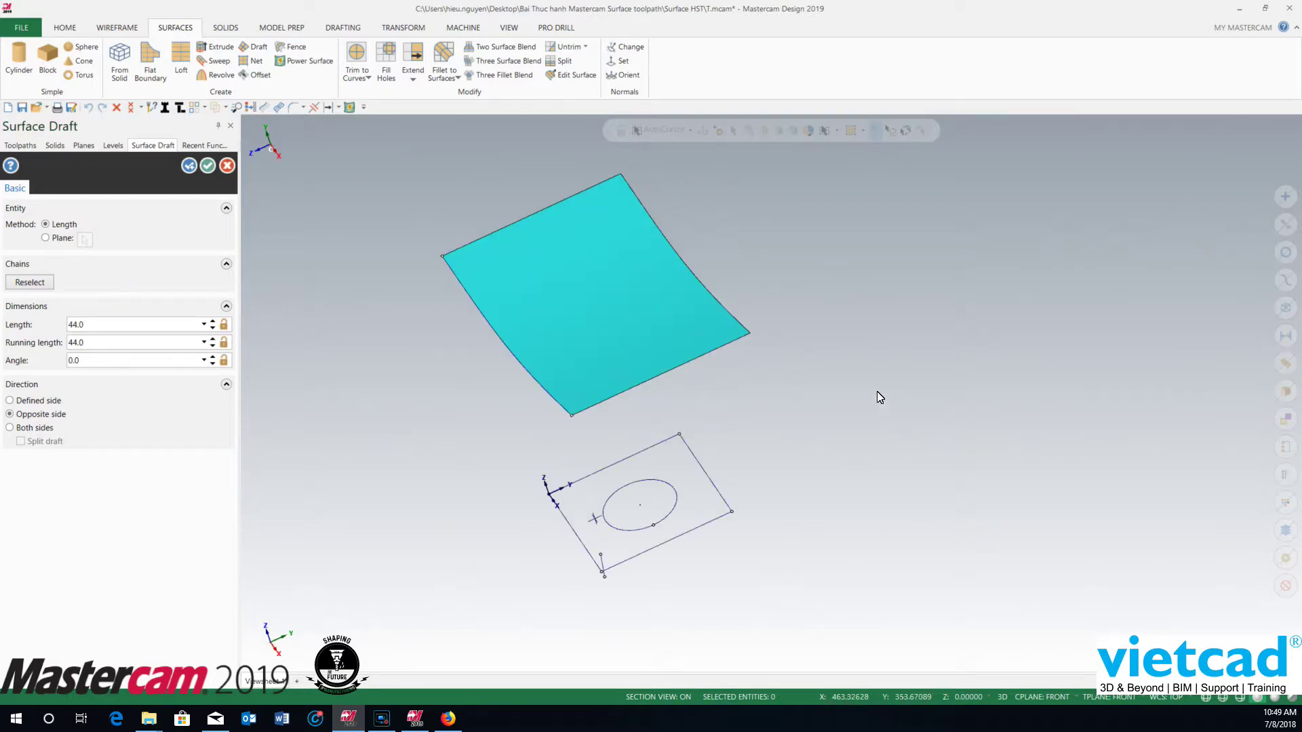
middle_drag(833, 367, 865, 337)
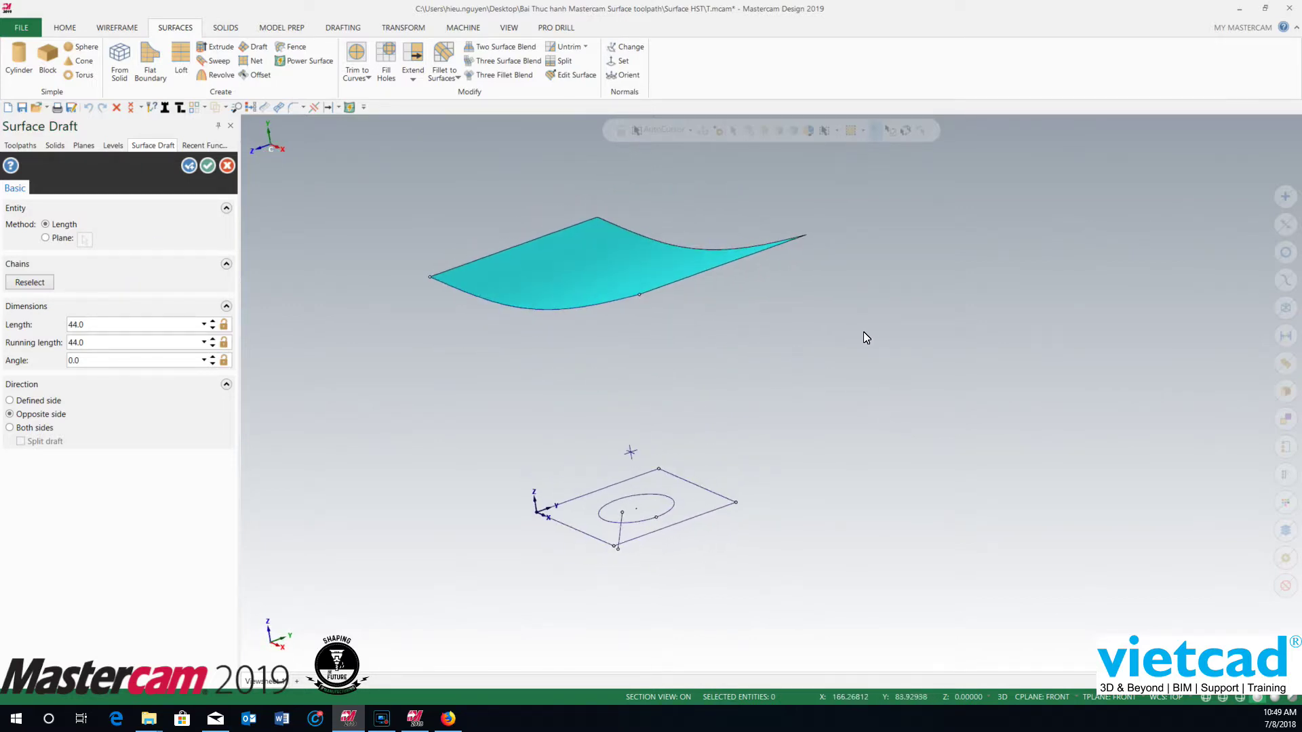
click(208, 166)
Try to extrude the rectangle and circle chains into a new solid body below the curved surface
scroll(550, 356, down, 1)
middle_drag(683, 336, 712, 488)
click(21, 146)
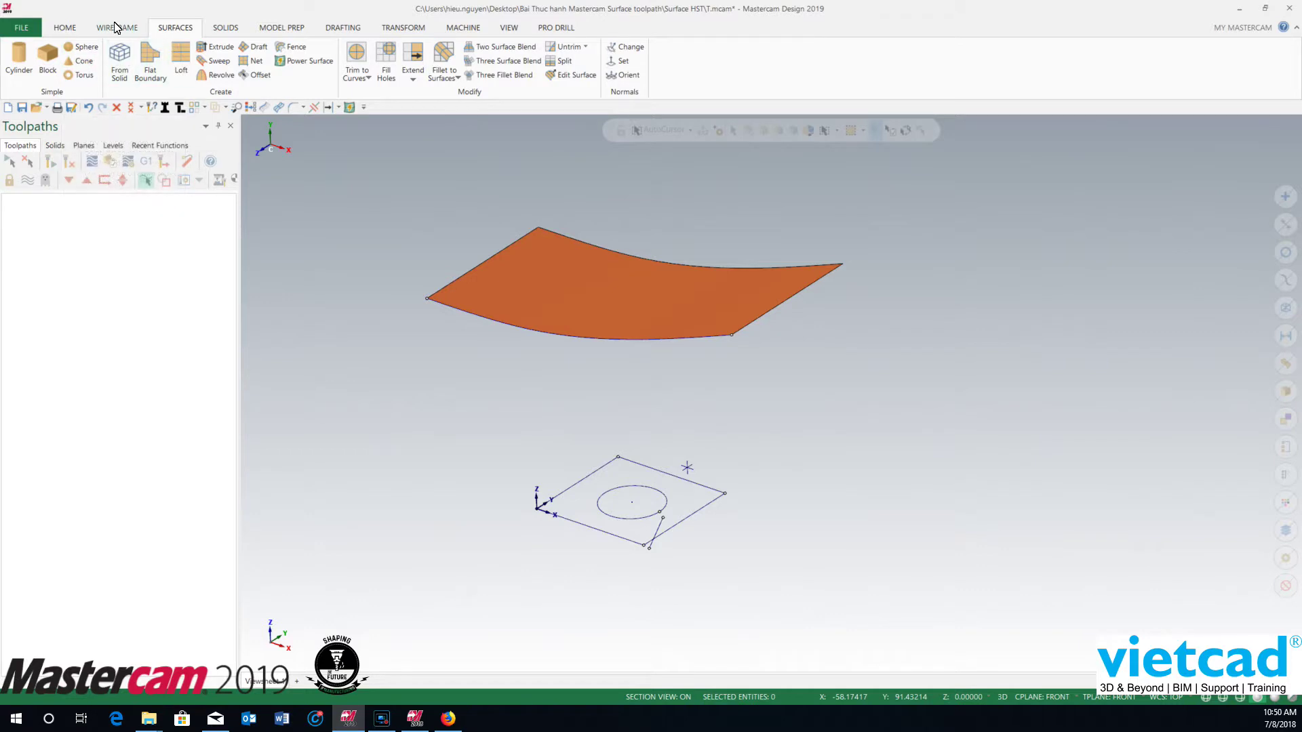
click(223, 28)
click(120, 61)
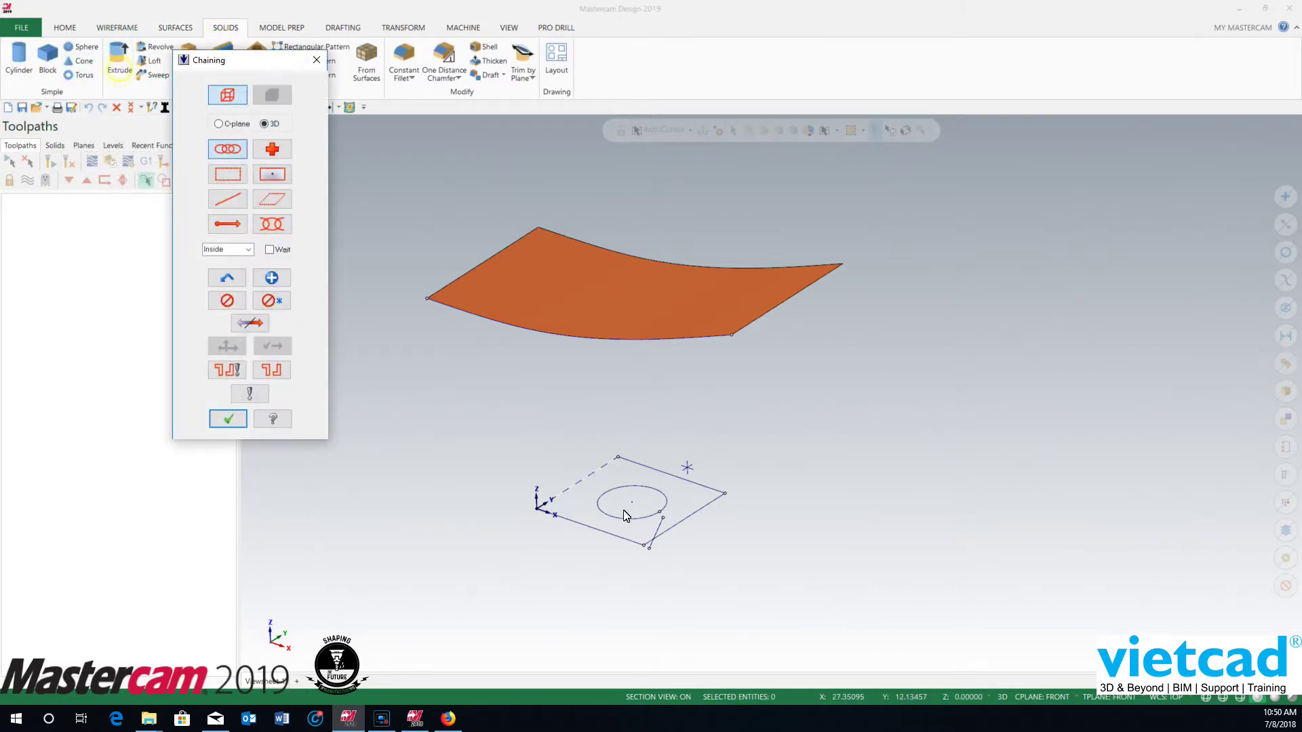
click(621, 538)
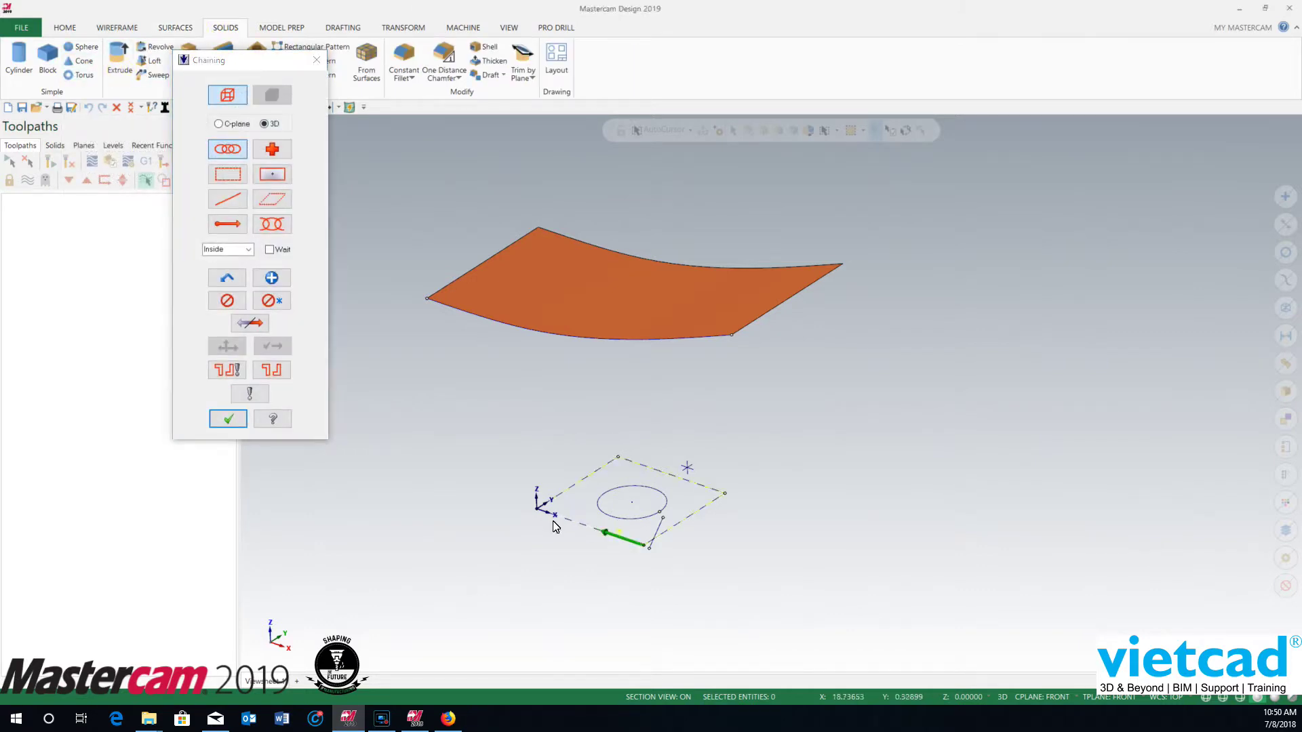
click(234, 431)
click(235, 431)
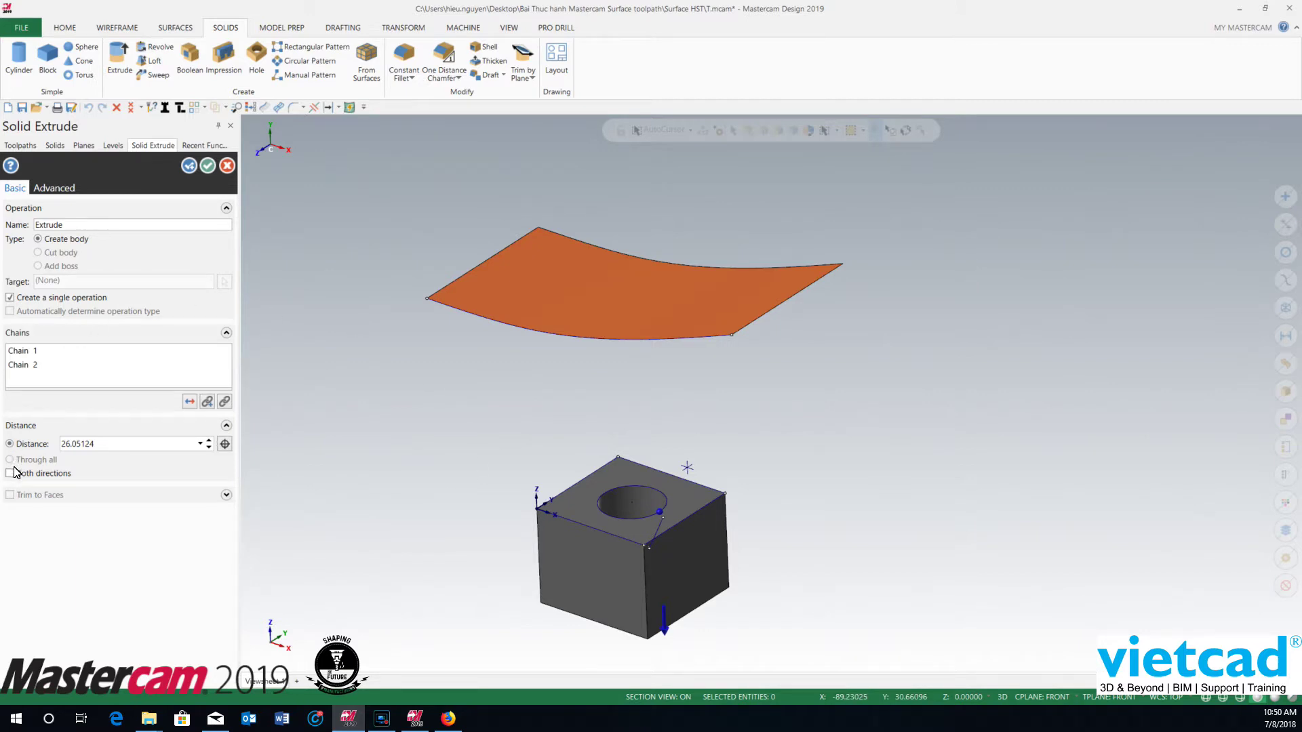
Reverse the extrusion toward the curved surface, expand the Trim to Faces options, and cancel the extrusion
click(189, 403)
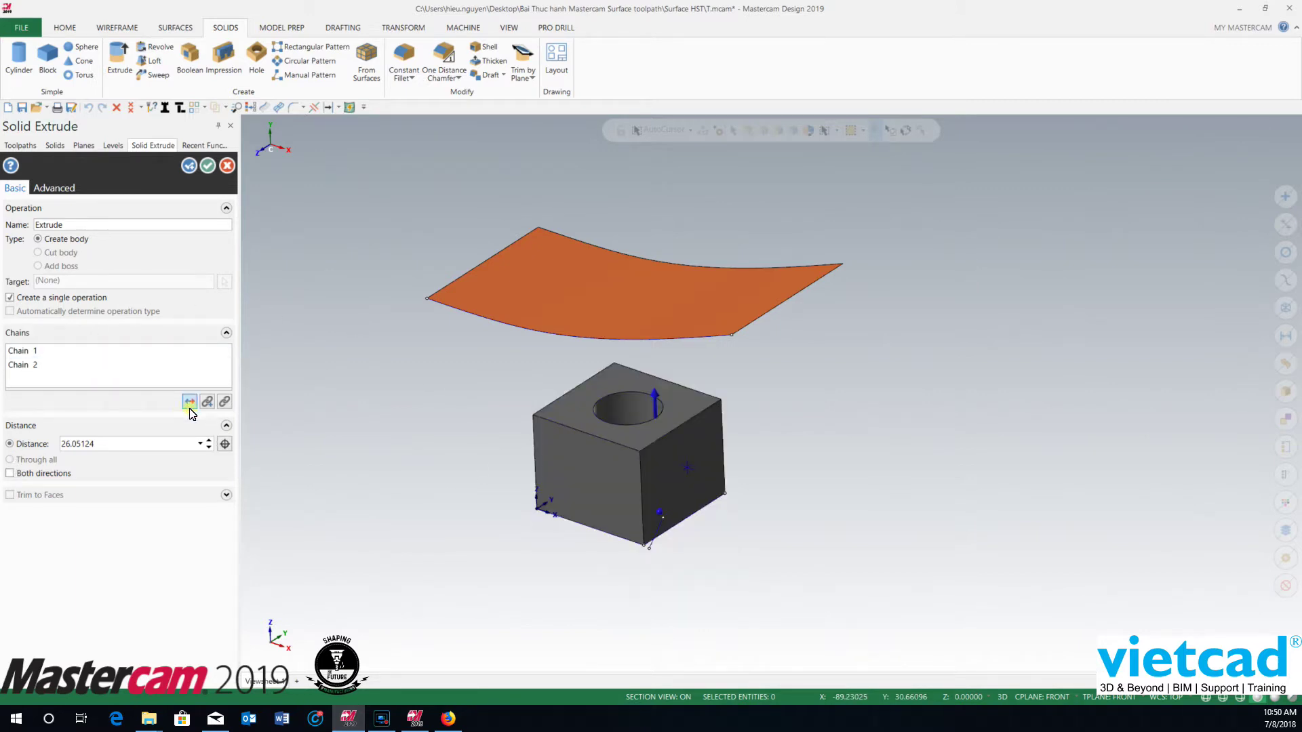
click(226, 493)
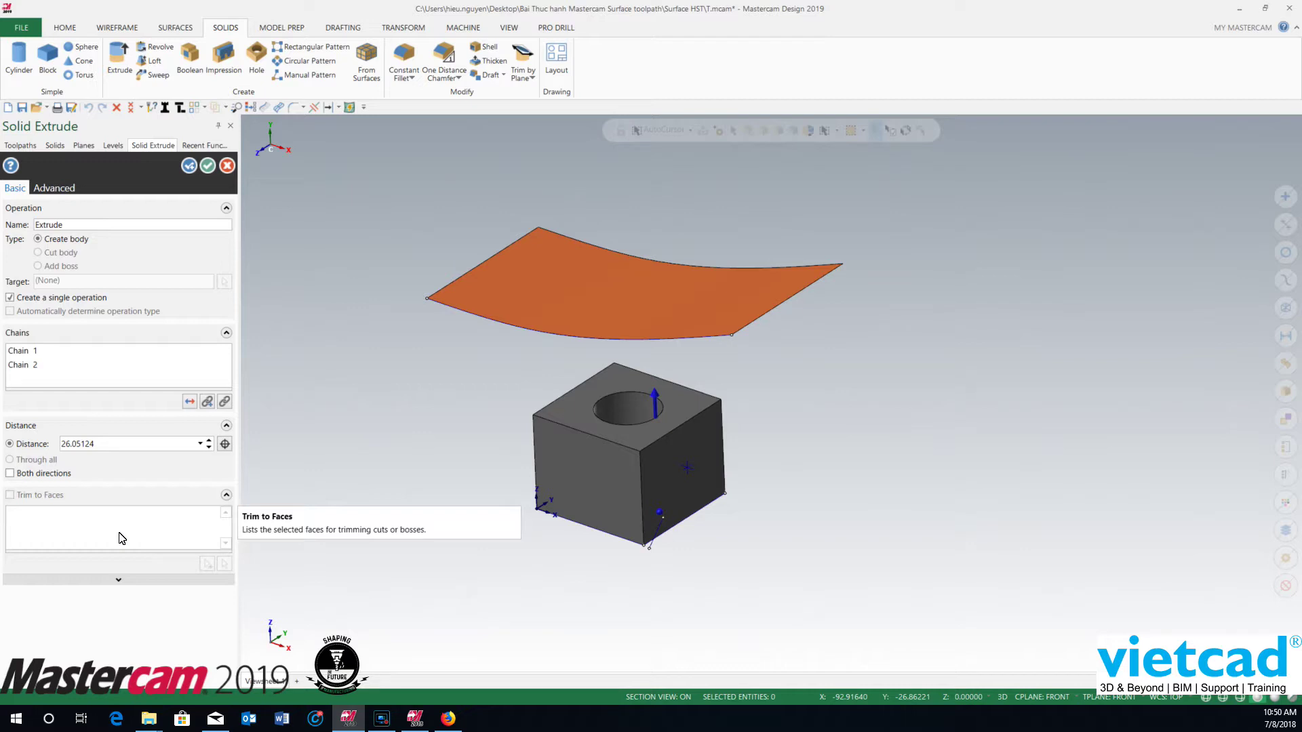
click(227, 166)
Delete the curved draft surface above the rectangle
click(680, 302)
right_click(959, 263)
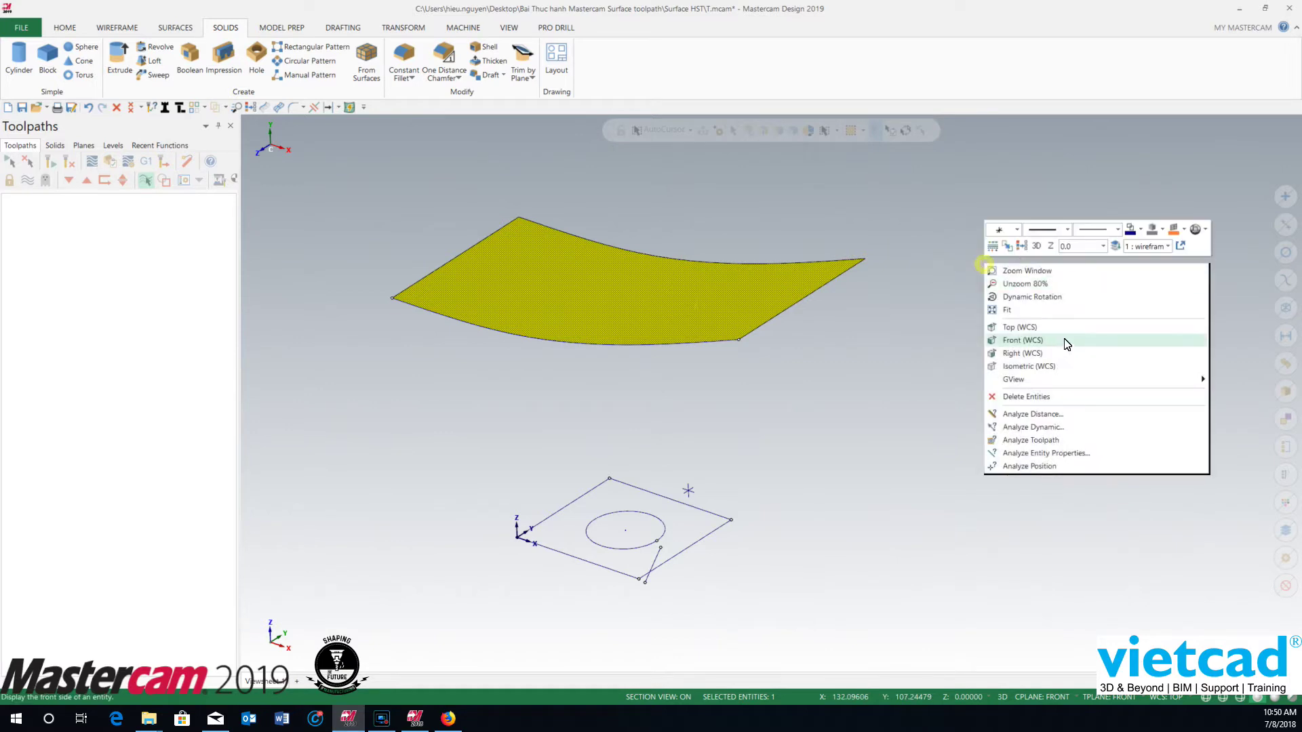
click(1035, 397)
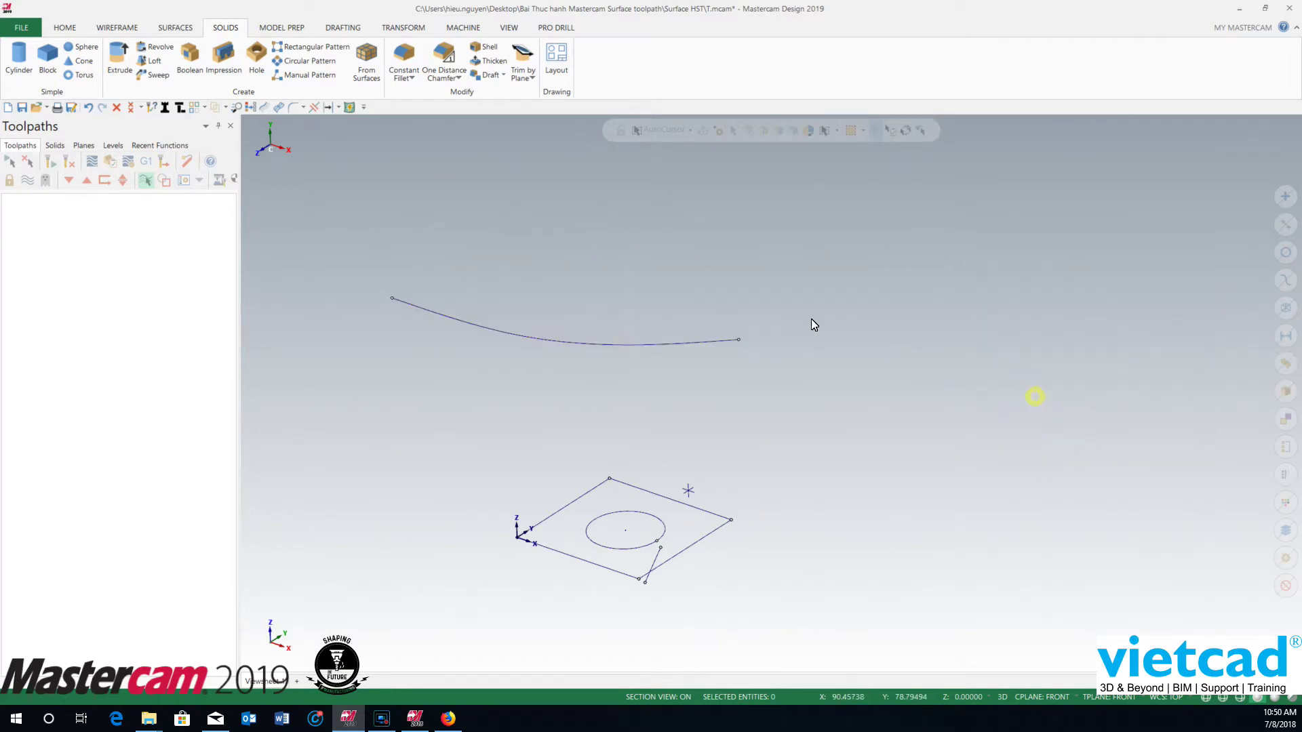
In the front view, draw vertical lines up from both spline ends and a horizontal line across above the spline
right_click(760, 279)
click(894, 363)
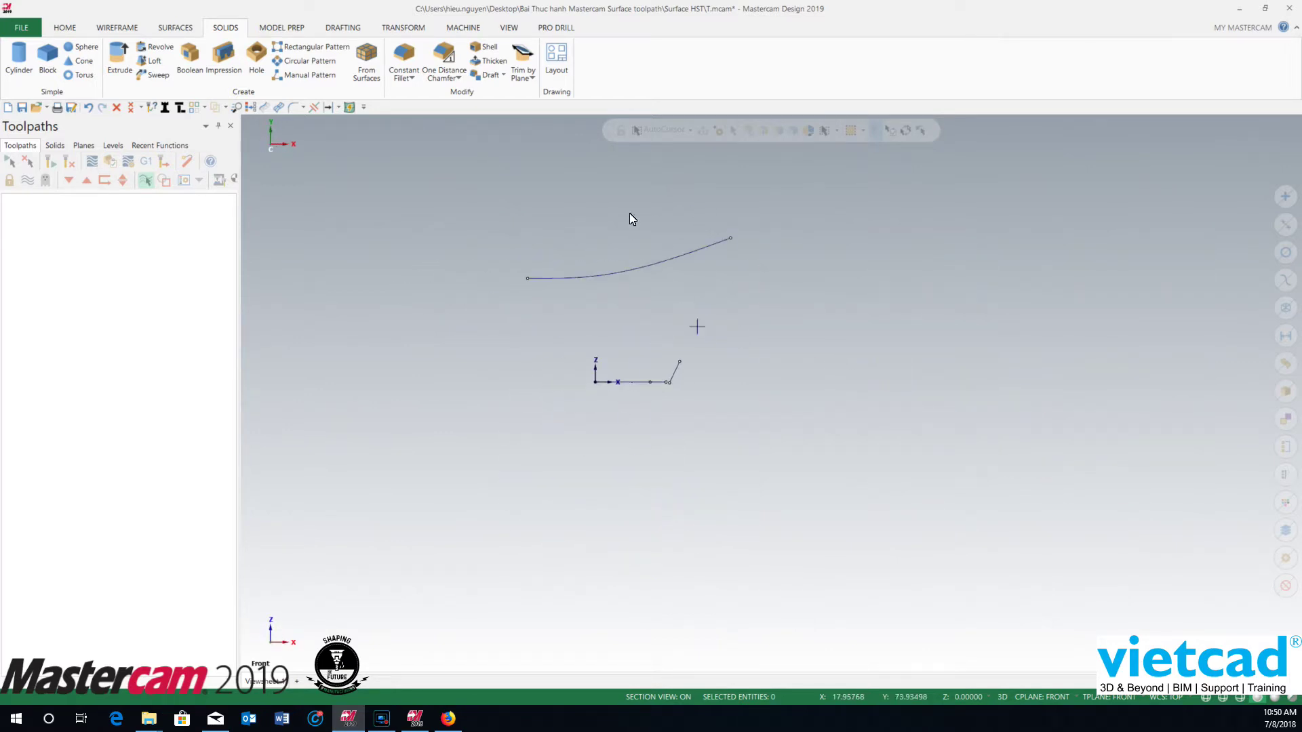
scroll(609, 205, up, 2)
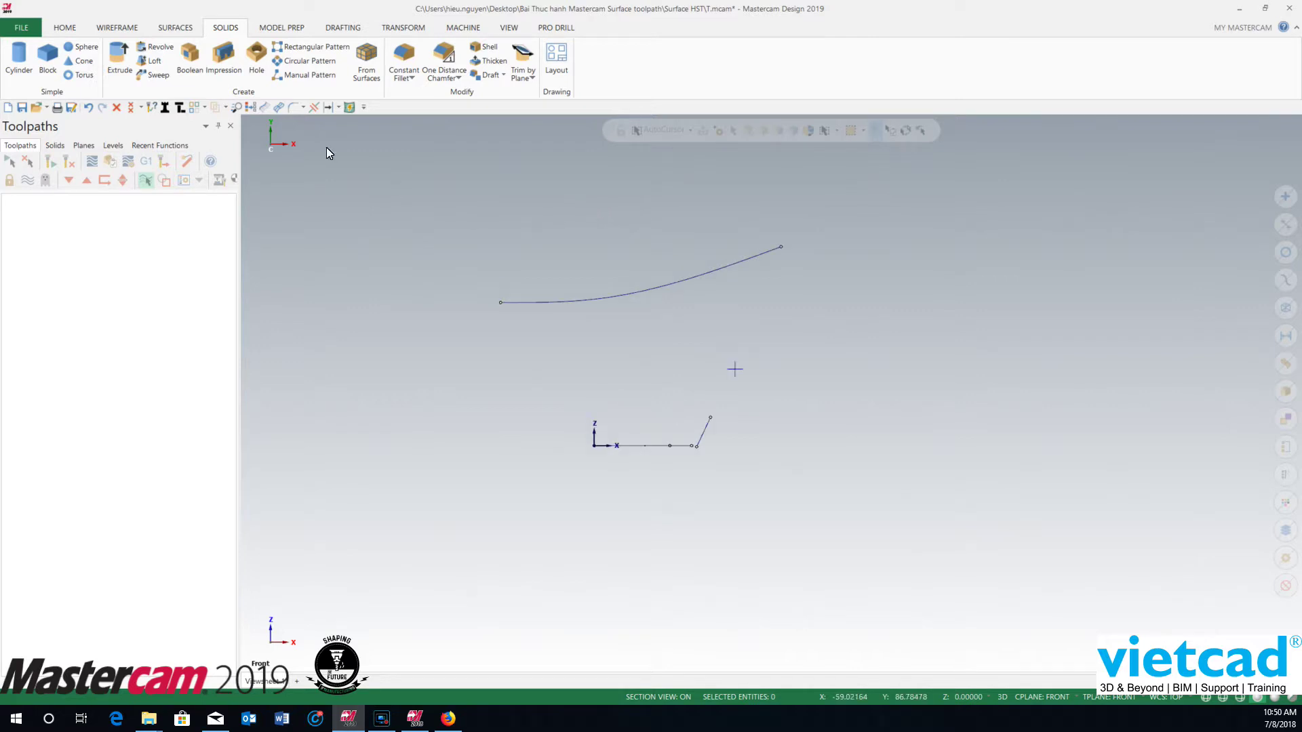
click(116, 28)
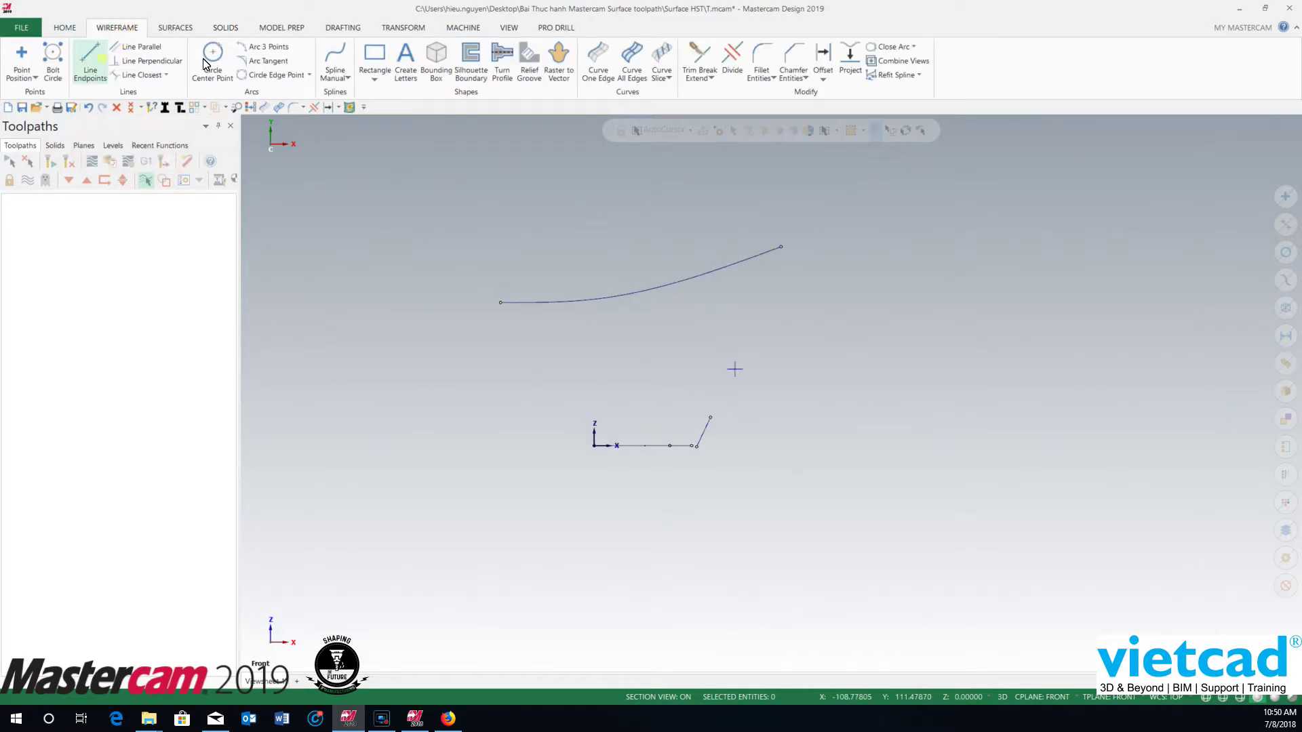
click(504, 303)
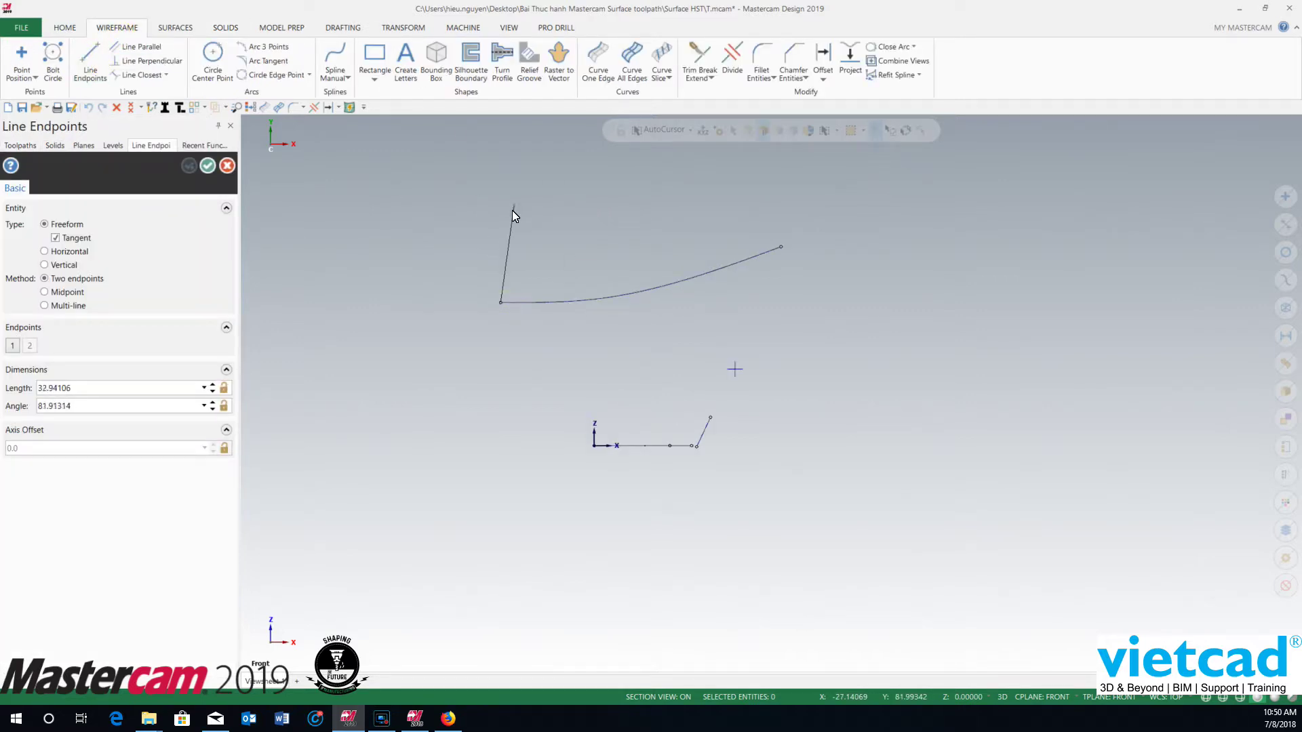
click(507, 219)
click(502, 218)
click(814, 217)
click(782, 247)
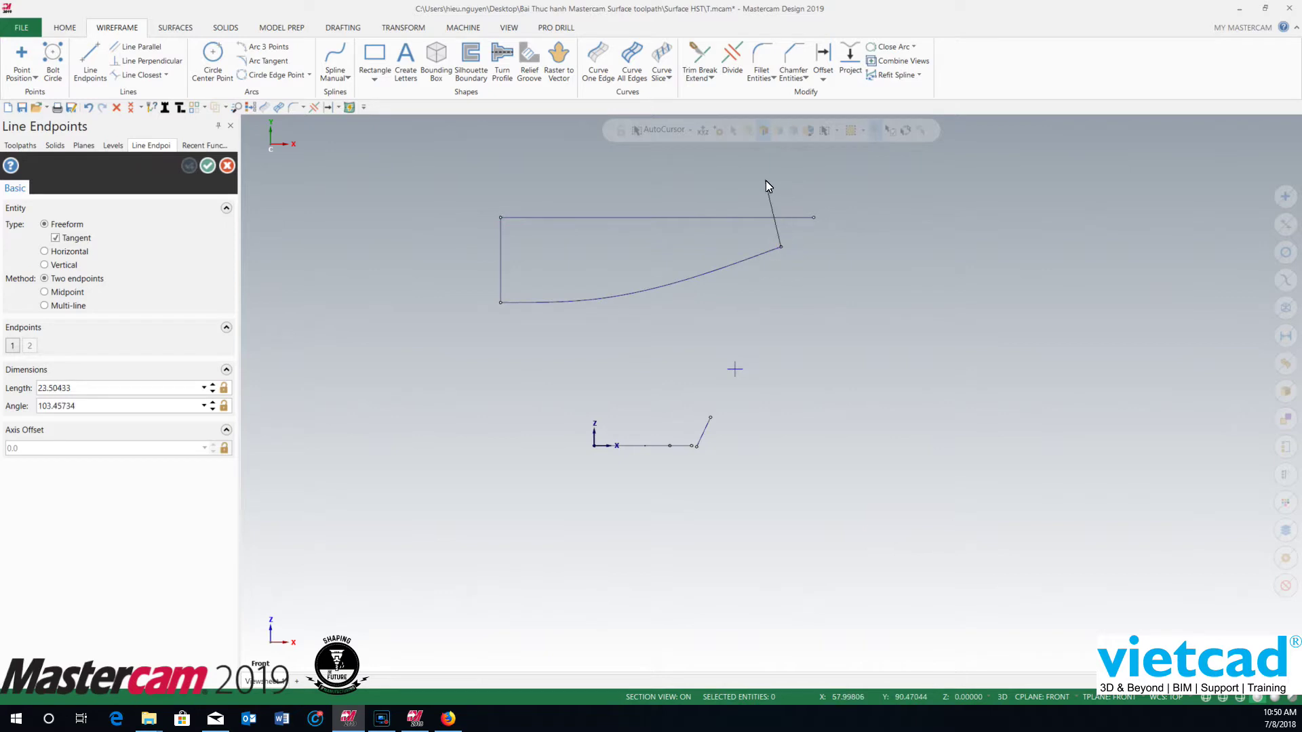
click(785, 177)
click(209, 167)
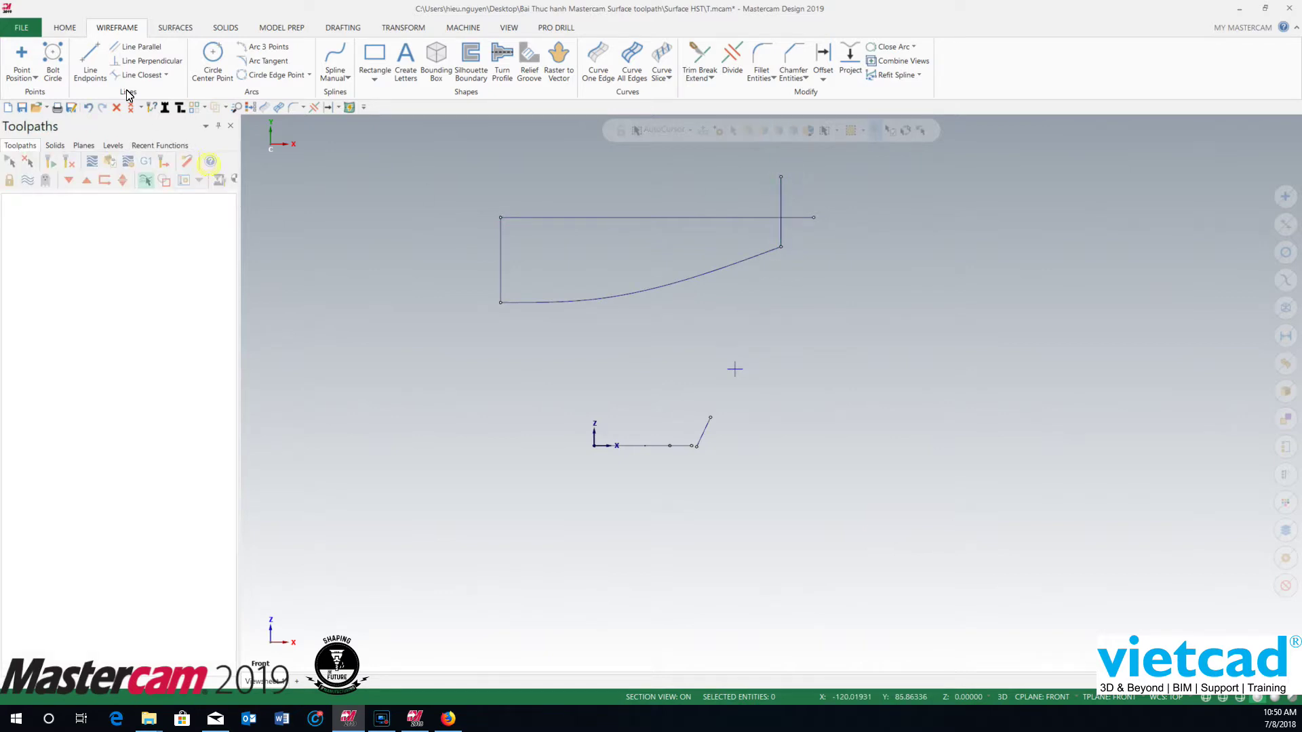
Trim the horizontal line and the shorter-side vertical line to their corner using Trim 2 entities
click(699, 57)
click(82, 278)
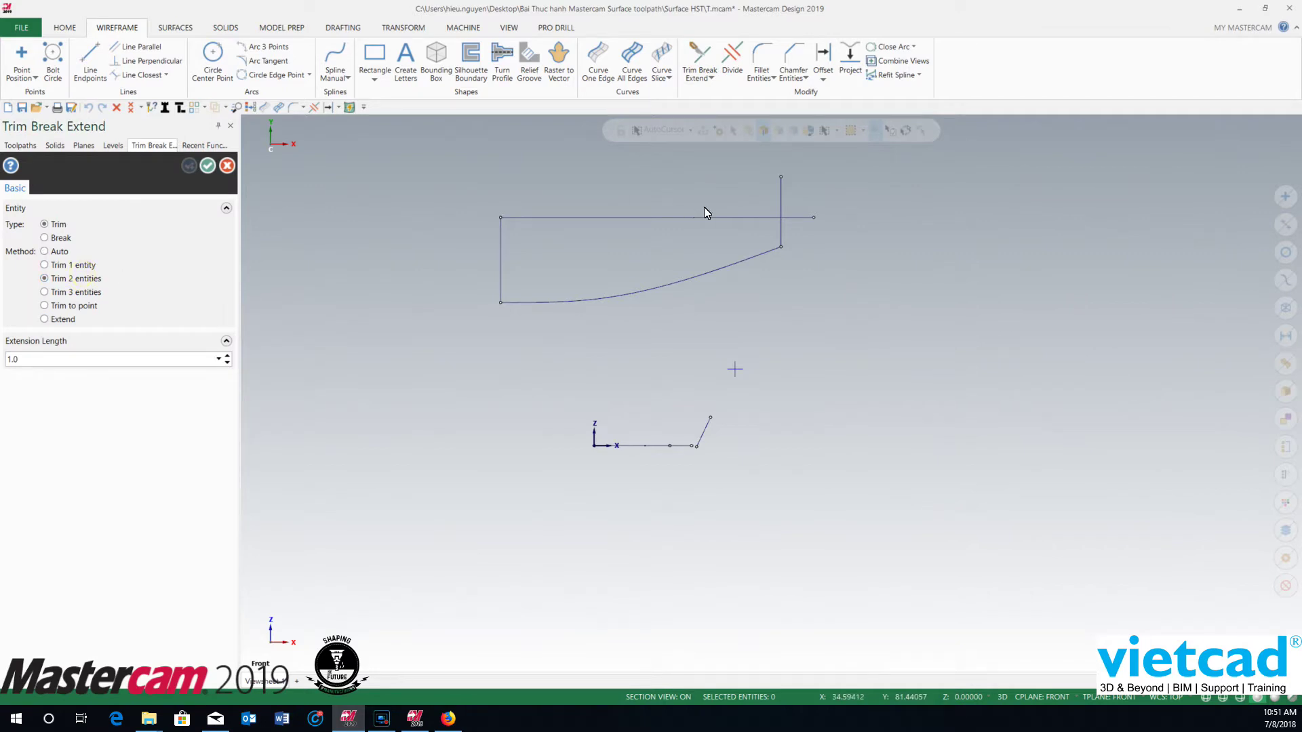
click(723, 217)
click(780, 230)
click(208, 165)
Start a solid extrusion from the closed profile formed by the spline and the three lines, viewed in isometric
scroll(787, 200, up, 1)
scroll(787, 198, up, 1)
key(alt+7)
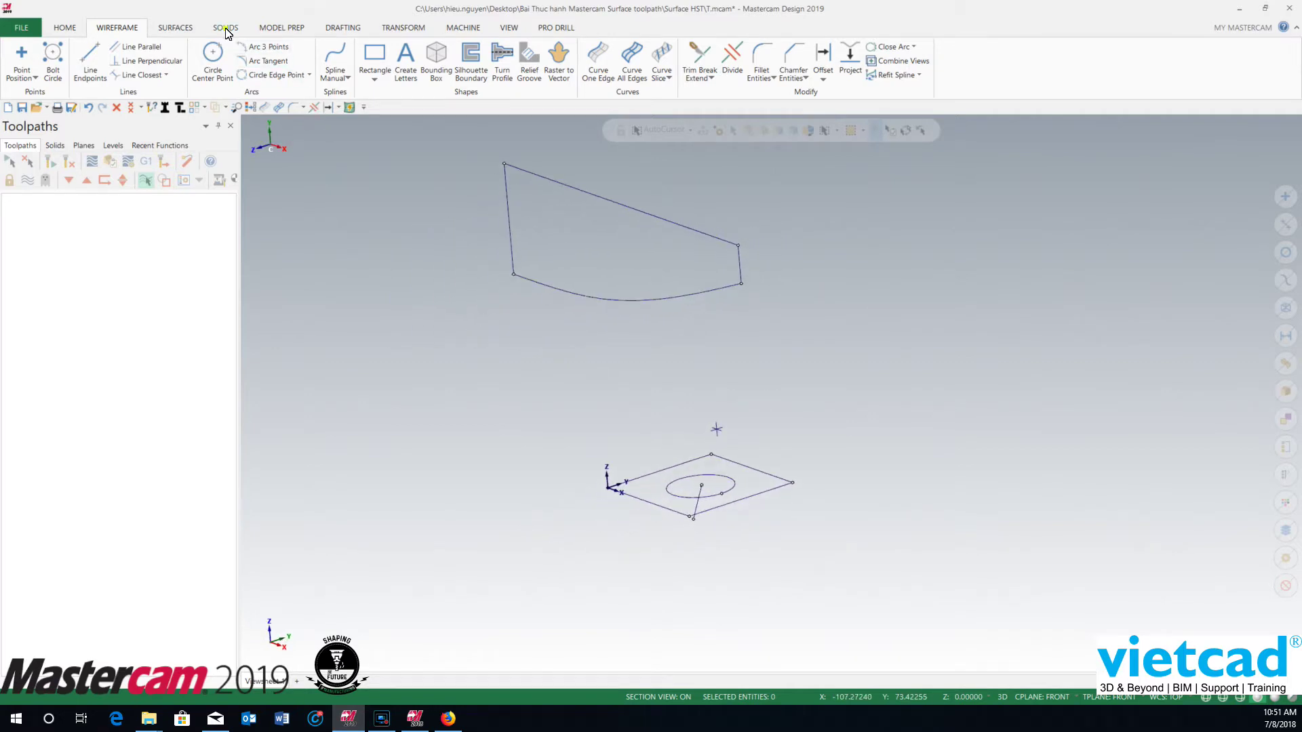
click(226, 28)
click(120, 59)
click(560, 188)
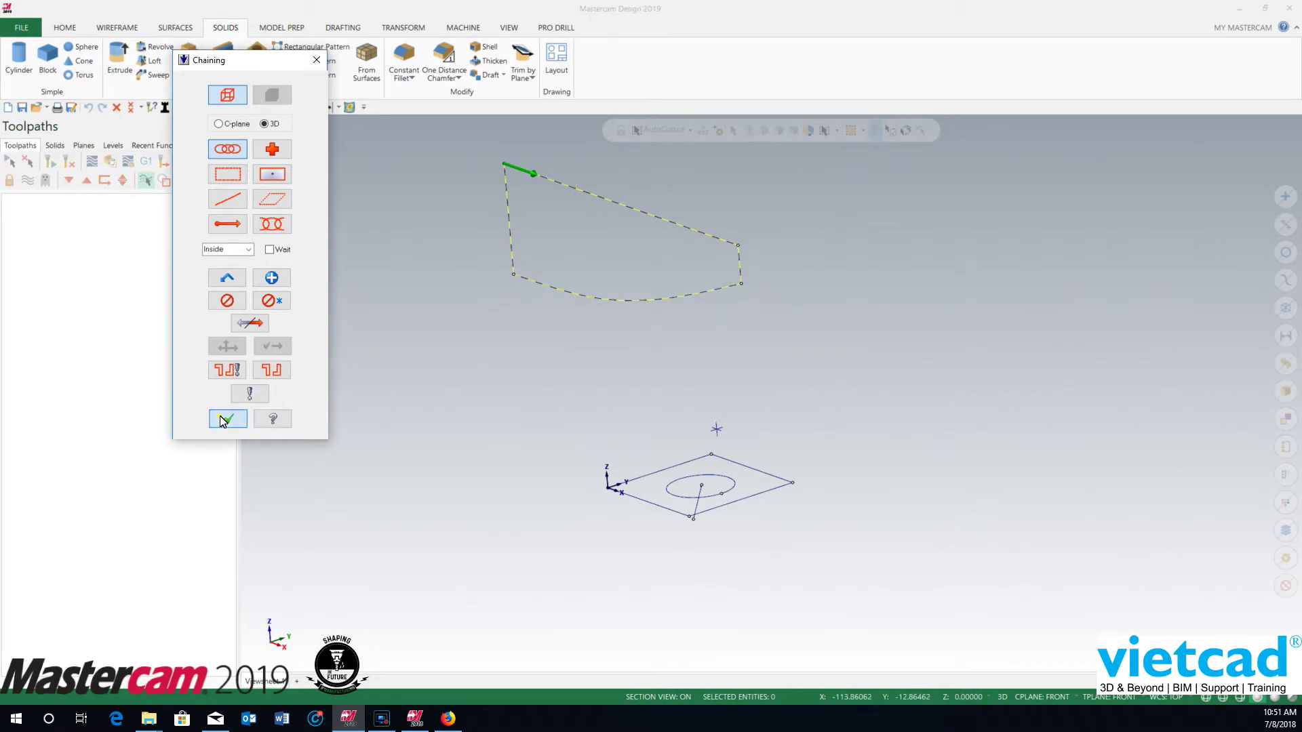
click(226, 419)
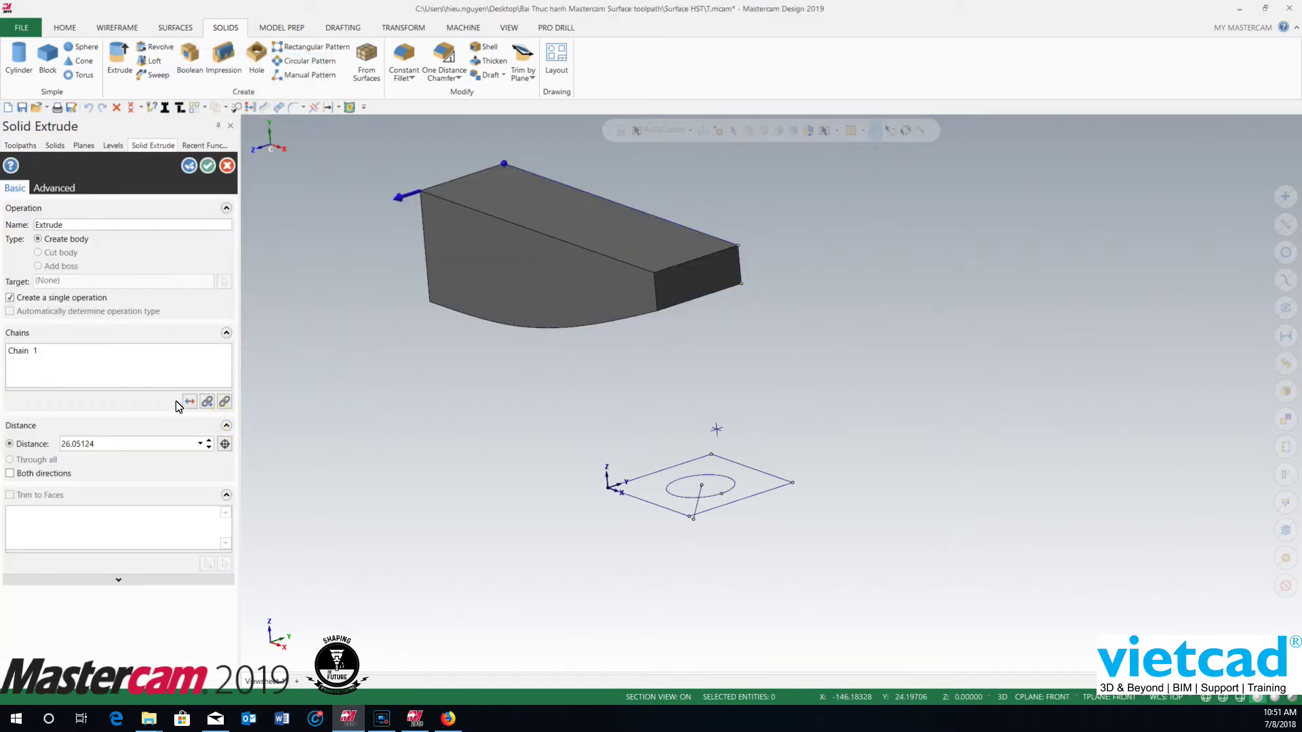
Reverse the profile's extrusion direction, set its distance to 50, and accept the solid
click(189, 401)
scroll(854, 247, up, 2)
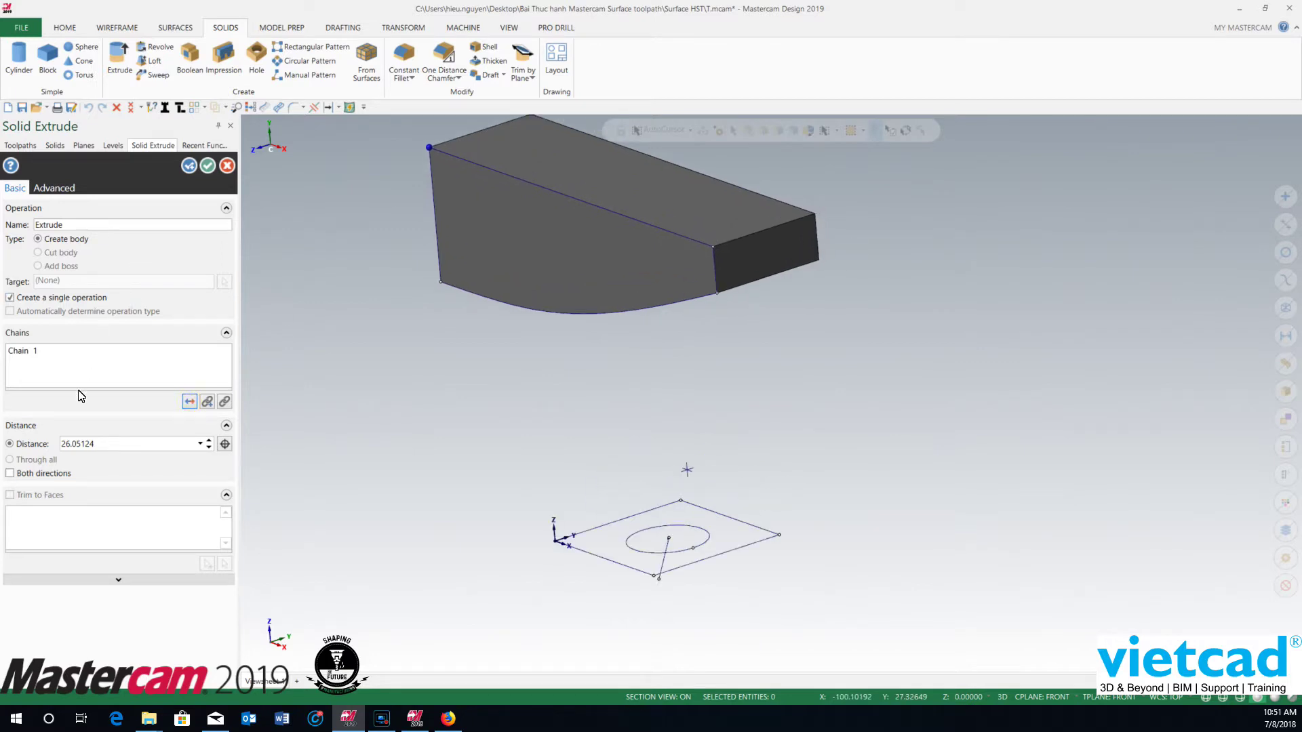
click(168, 451)
text(50)
key(Return)
mouse_move(574, 415)
middle_down()
mouse_move(506, 387)
mouse_move(733, 413)
mouse_move(780, 474)
mouse_move(747, 465)
middle_up()
click(207, 167)
Set up an extrusion of the rectangle and circle chains as a boss added to the upper solid
click(55, 146)
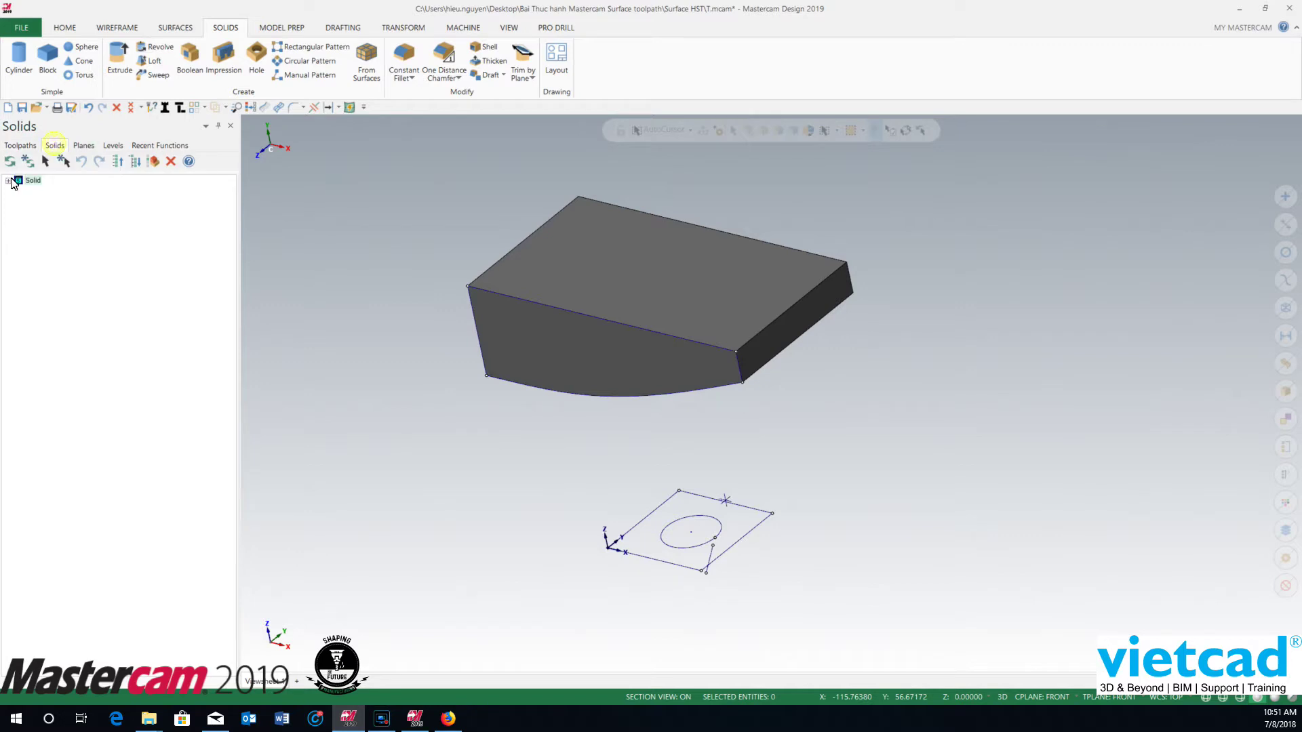
click(128, 61)
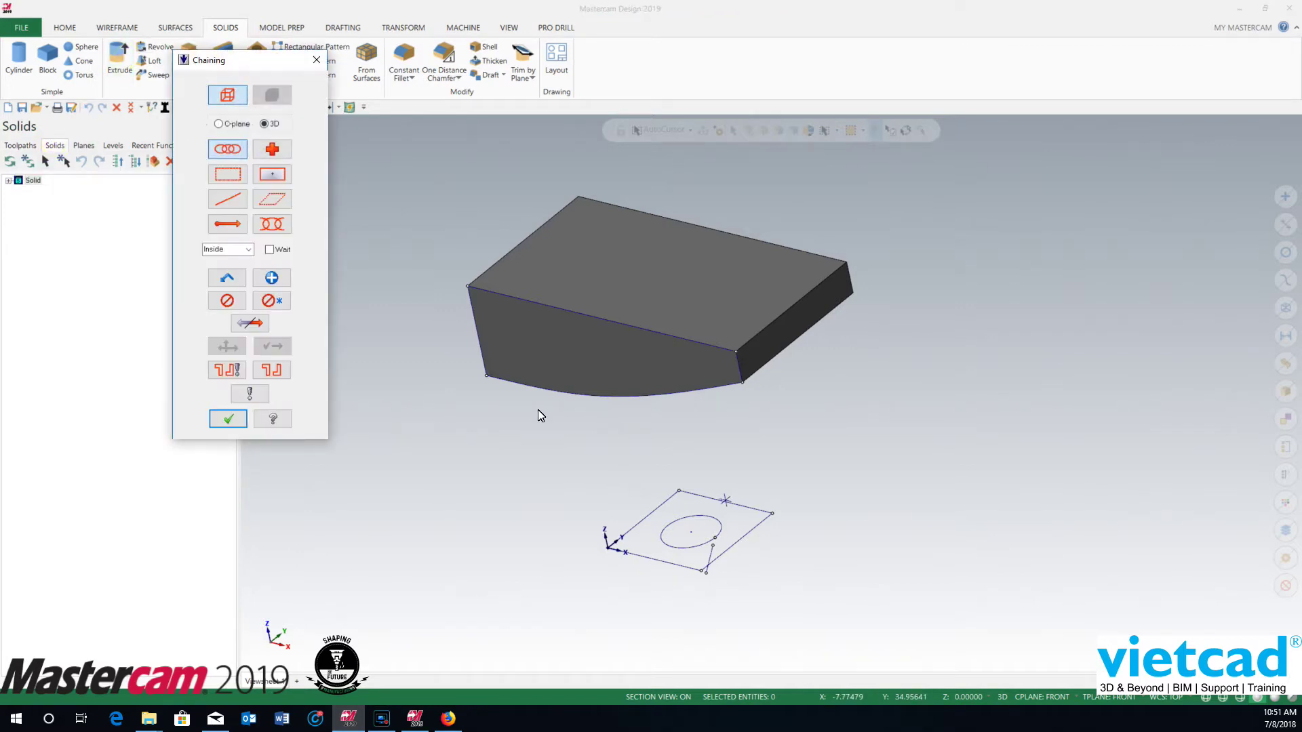
click(682, 565)
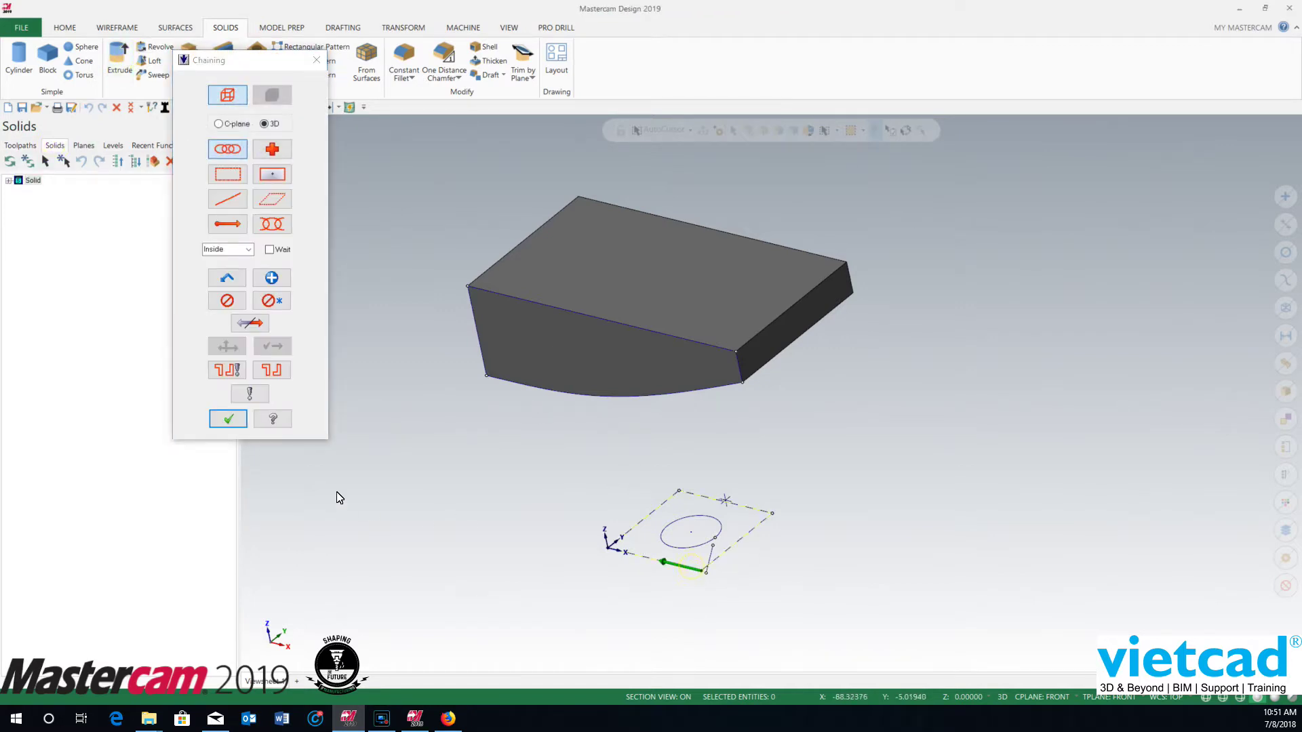
click(709, 543)
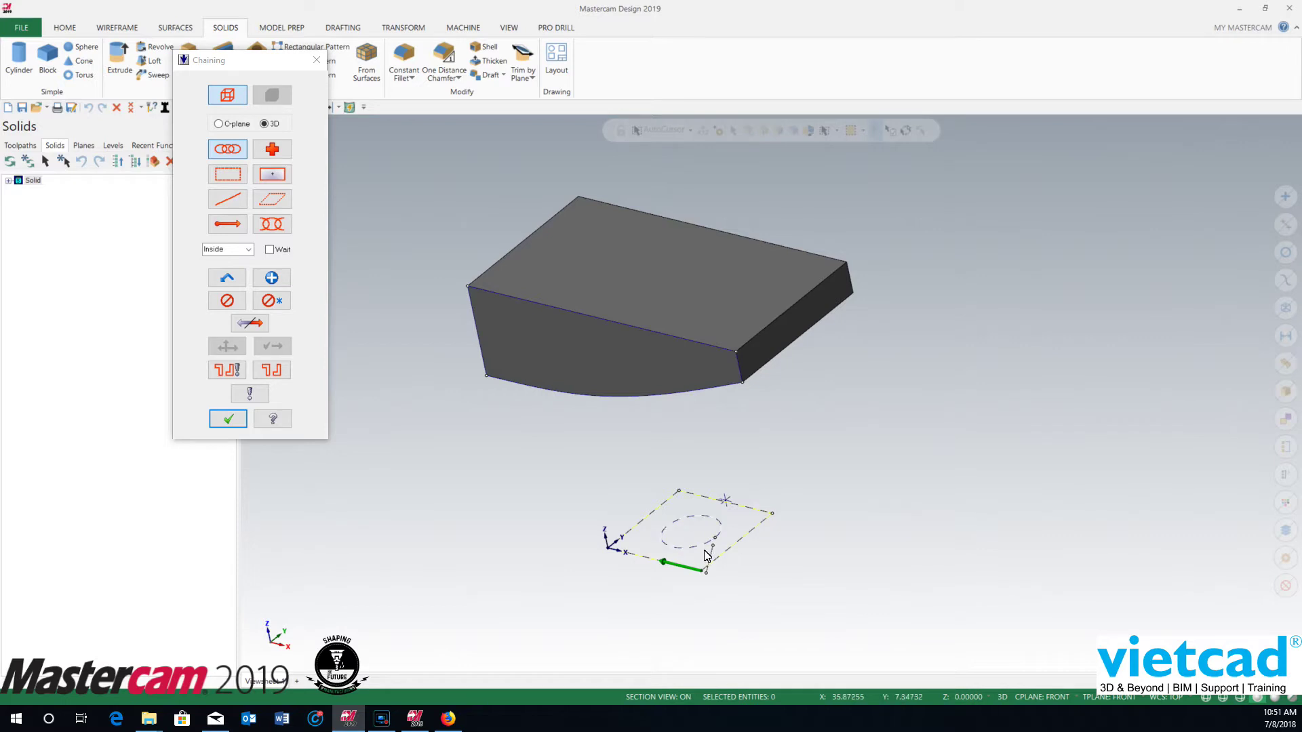
click(228, 419)
middle_drag(750, 507, 584, 384)
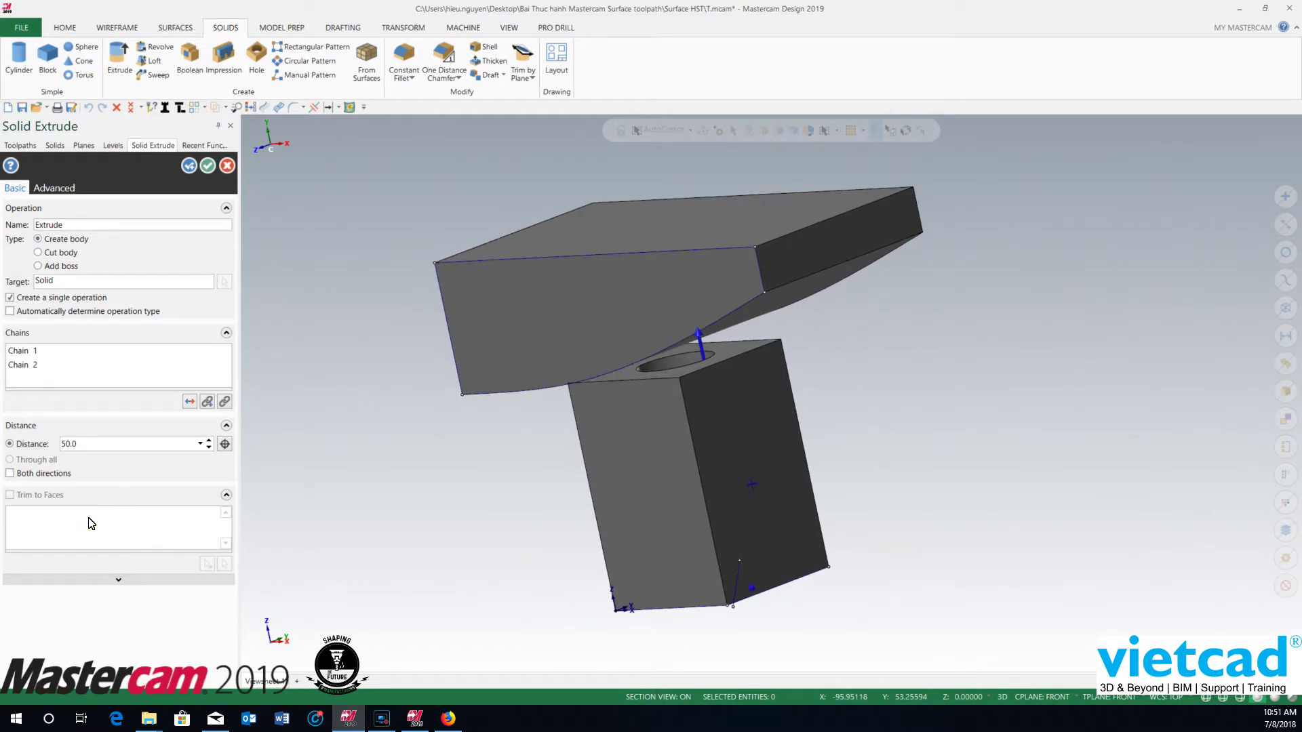
click(38, 267)
middle_drag(784, 422, 808, 437)
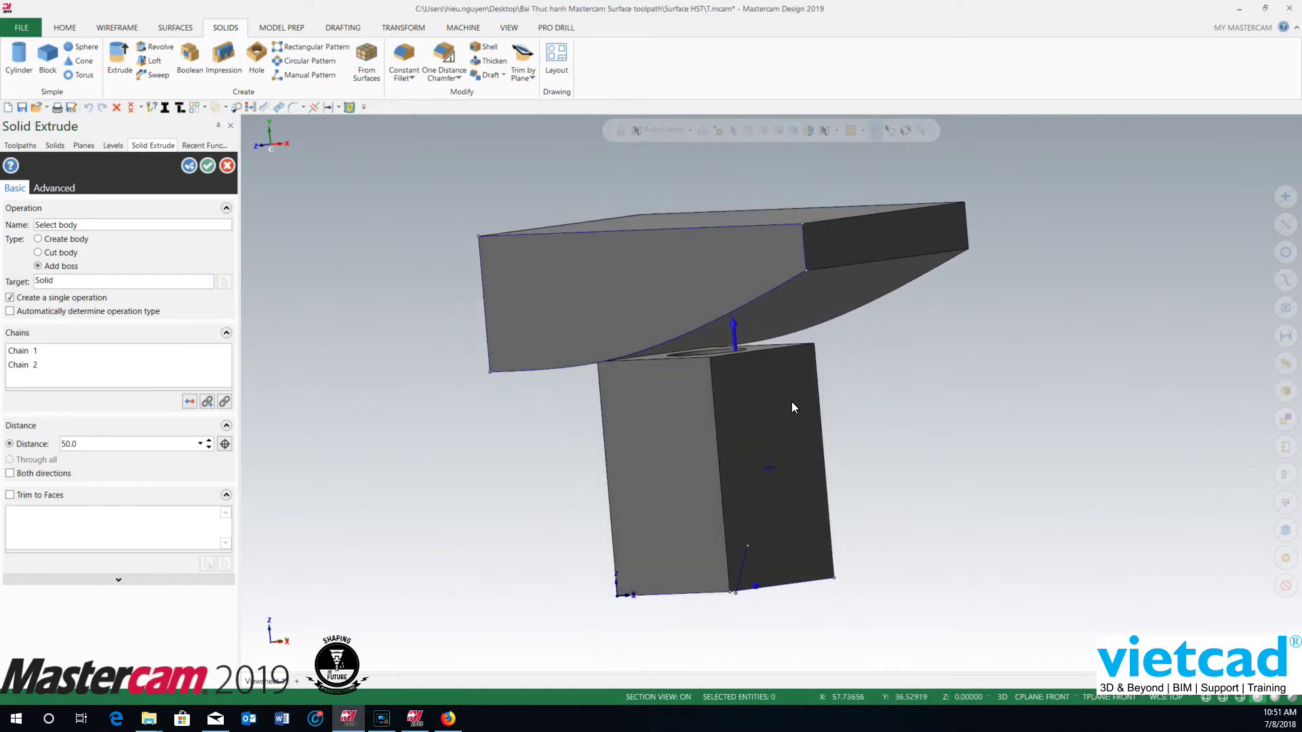
Enable Trim to Faces for the boss and pick the upper solid's curved underside as the trimming face
click(10, 495)
middle_drag(802, 308, 698, 470)
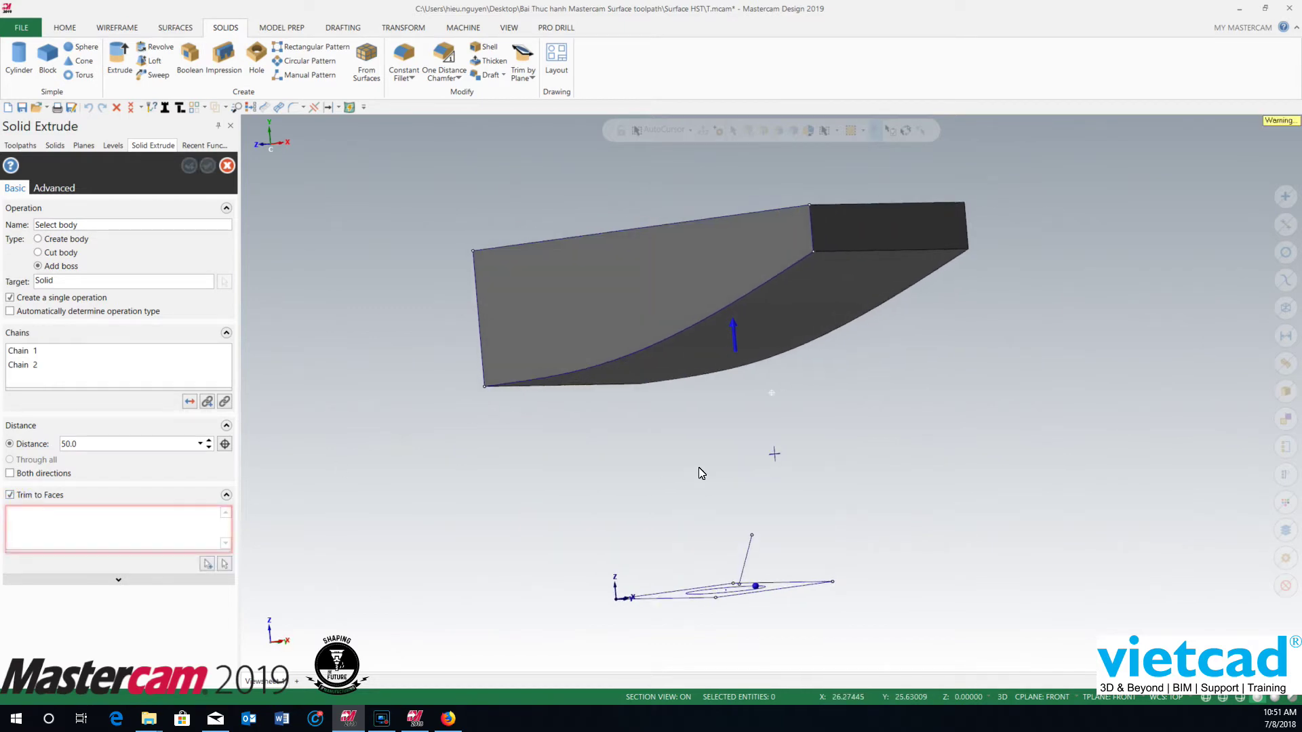
click(210, 572)
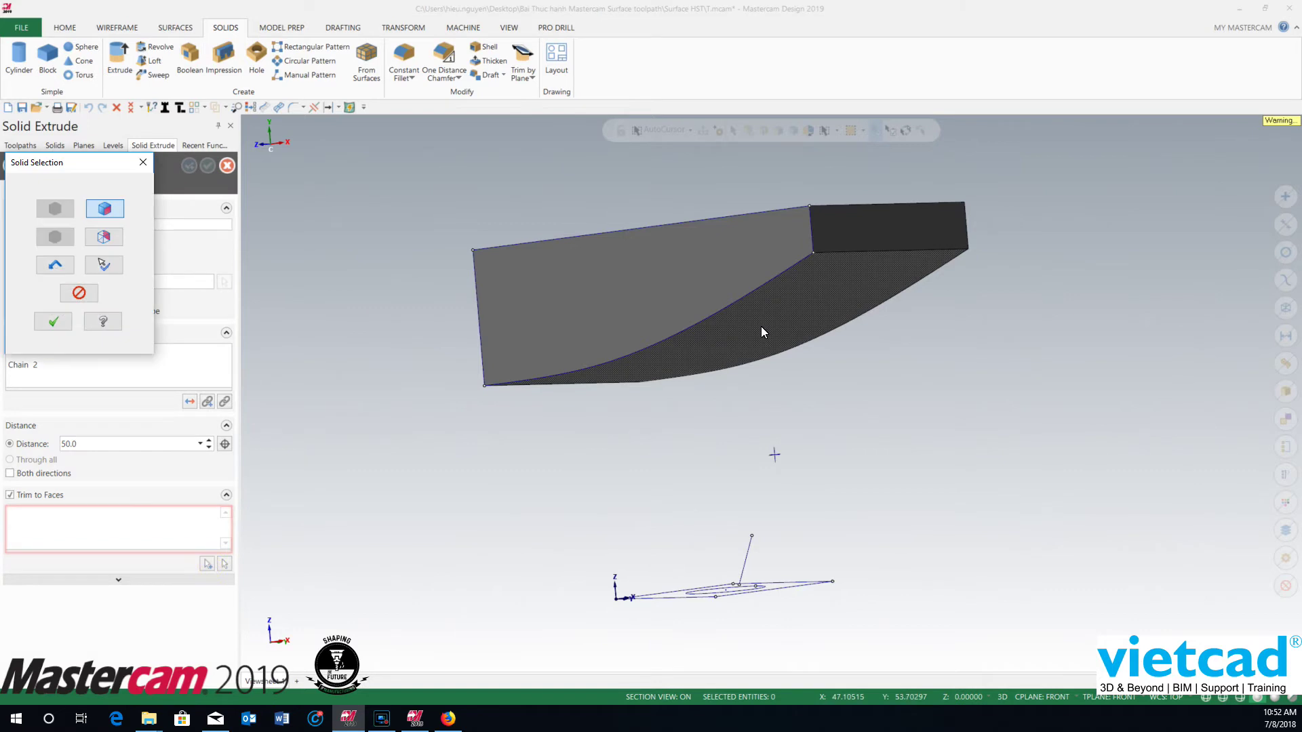
middle_drag(761, 326, 885, 414)
click(53, 322)
middle_drag(939, 505, 895, 451)
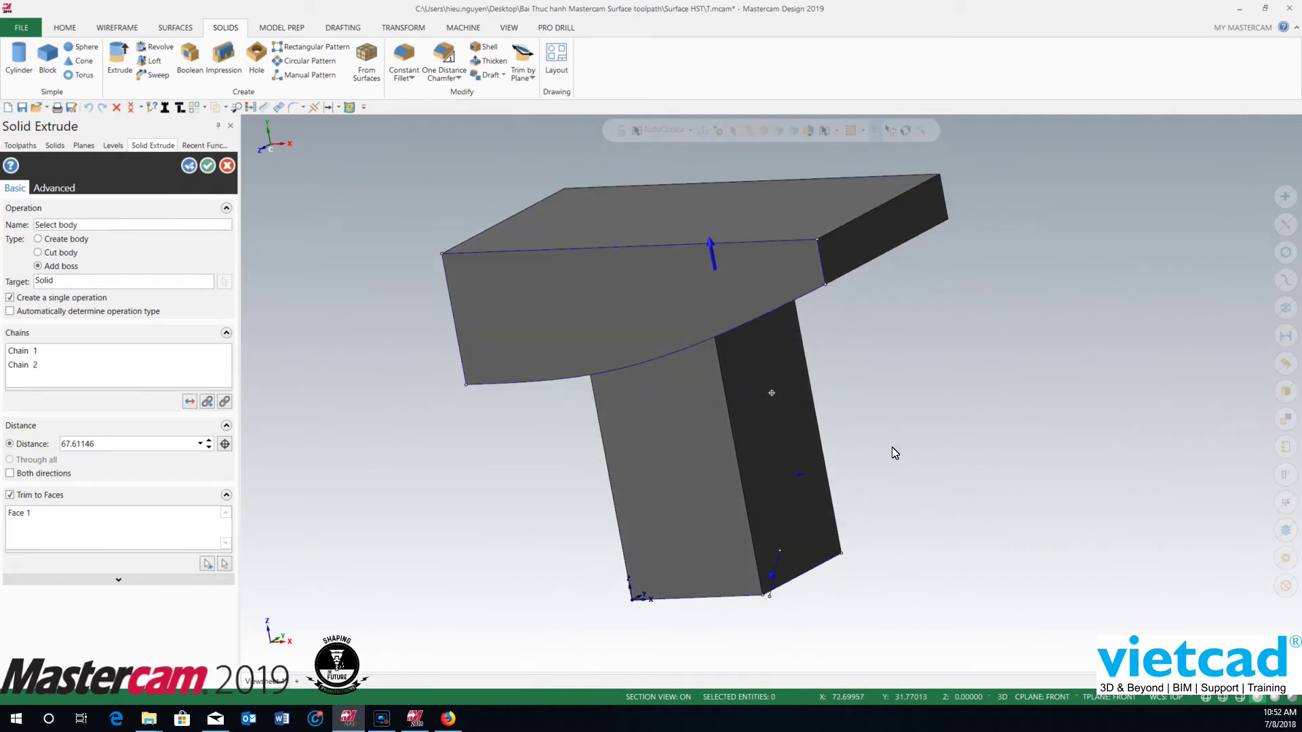
Reveal the Calculate minimum distance to face option and accept the trimmed boss extrusion
click(120, 580)
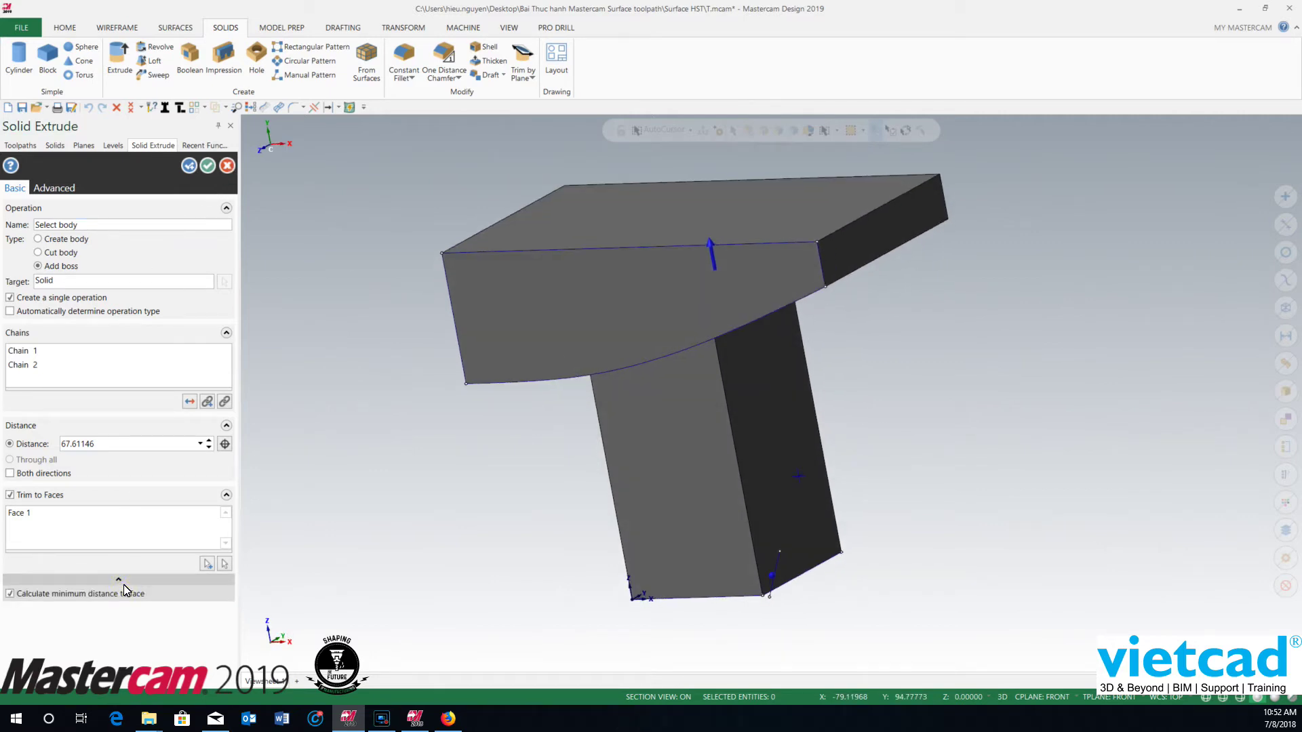
scroll(577, 362, down, 3)
middle_drag(600, 361, 622, 333)
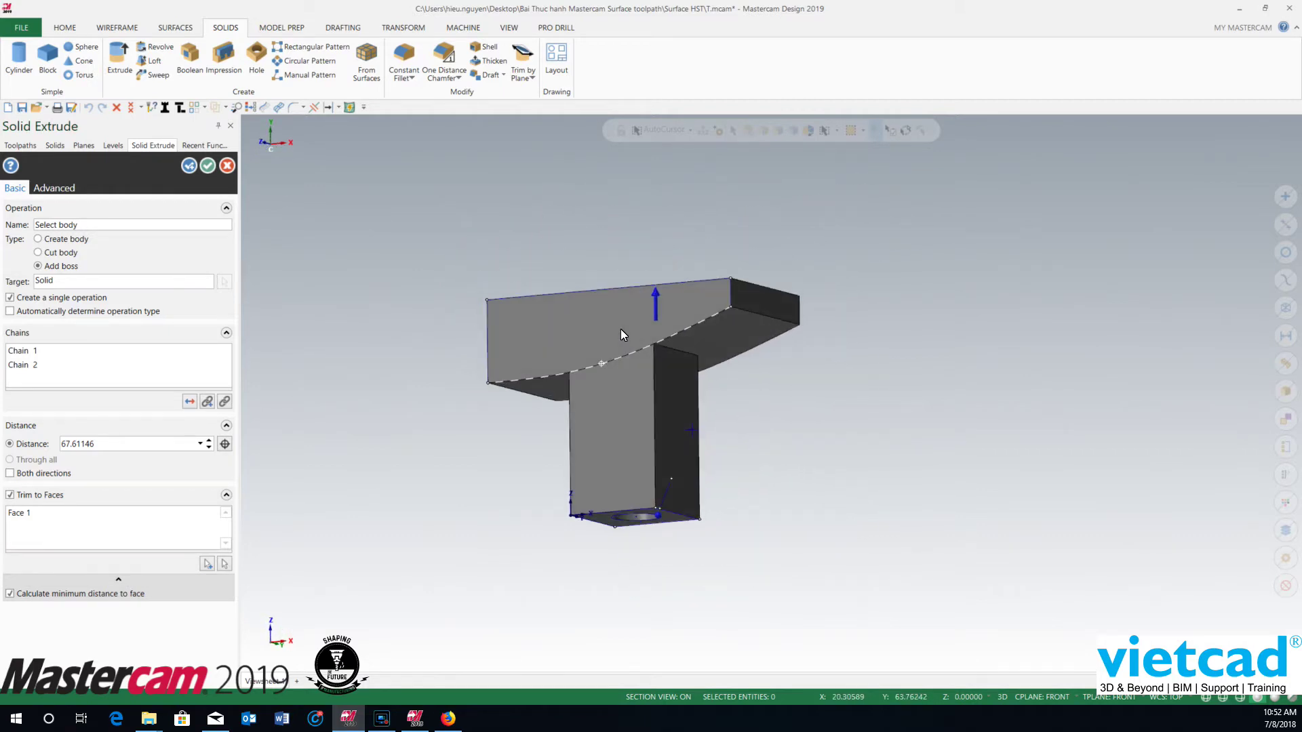
click(207, 165)
mouse_move(800, 380)
middle_down()
mouse_move(823, 407)
mouse_move(800, 398)
middle_up()
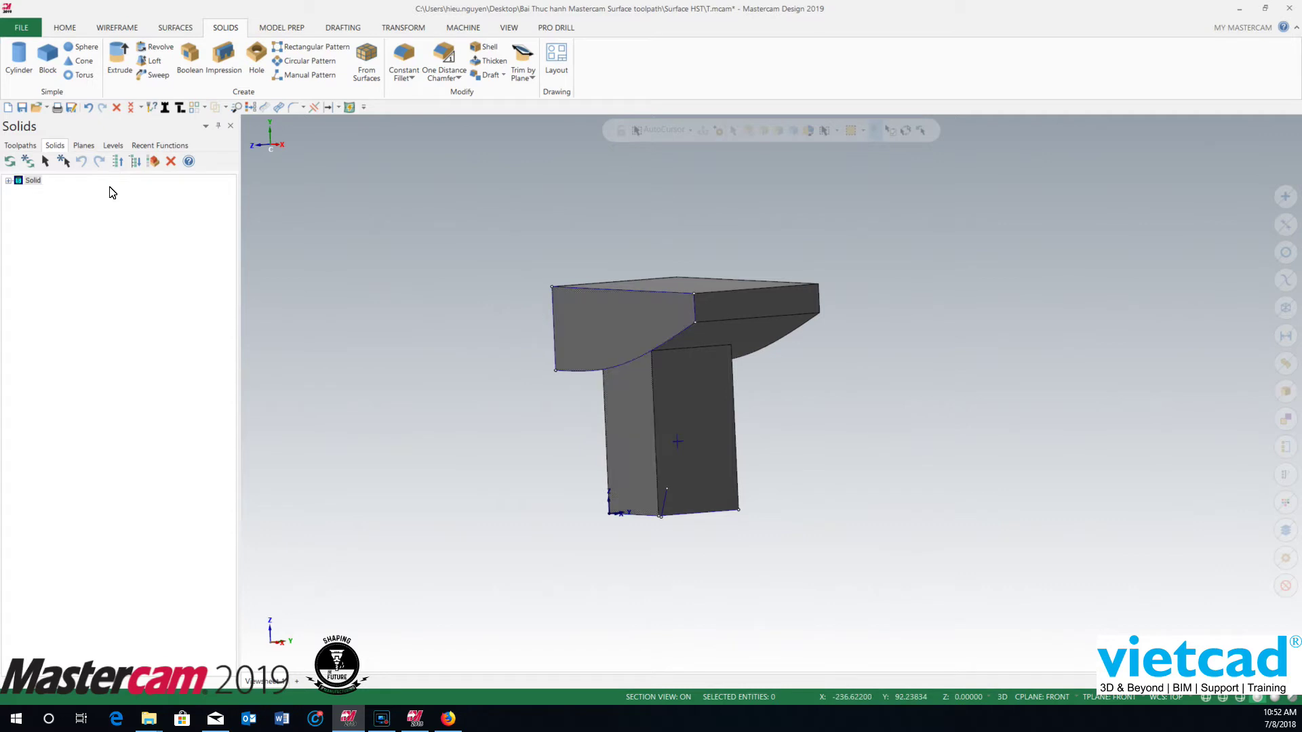
Delete the combined solid, keeping only the wireframe
click(777, 298)
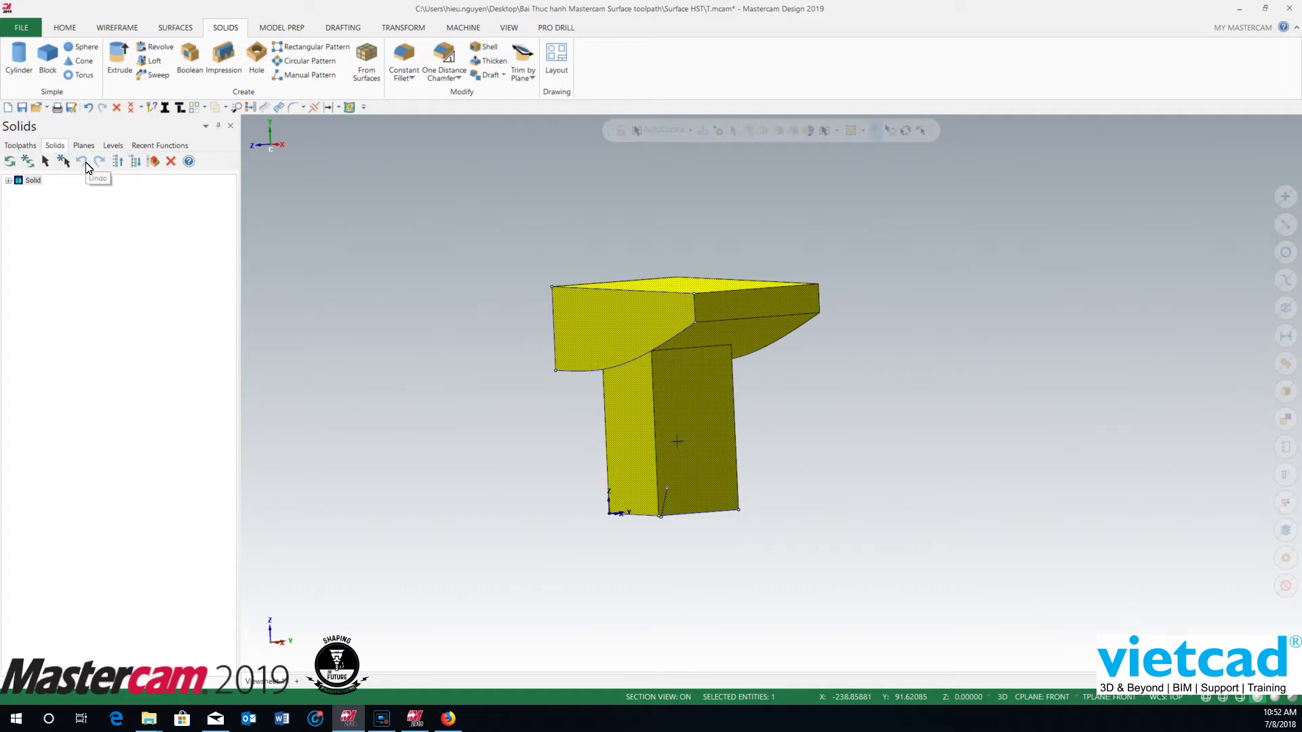
right_click(29, 180)
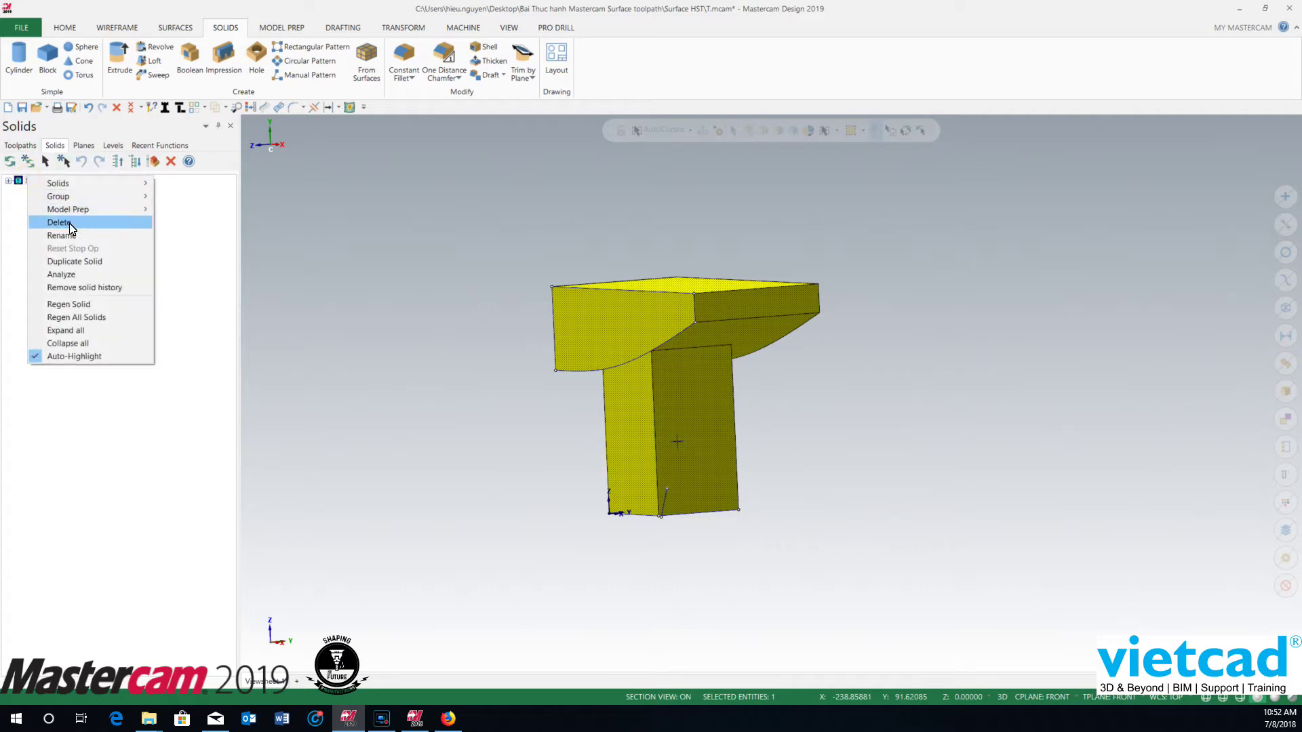
click(71, 224)
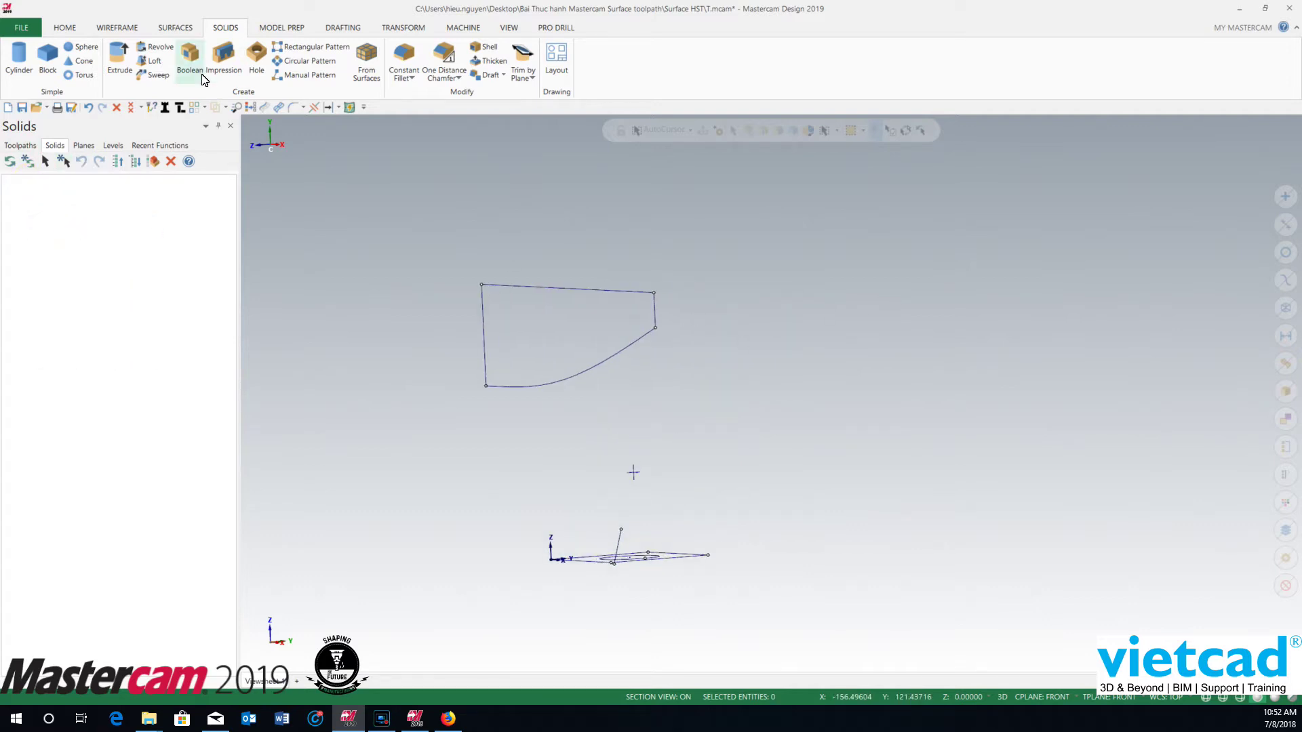
Create a draft surface of length 44 toward the opposite side from the spline alone, chained as a single entity
click(175, 28)
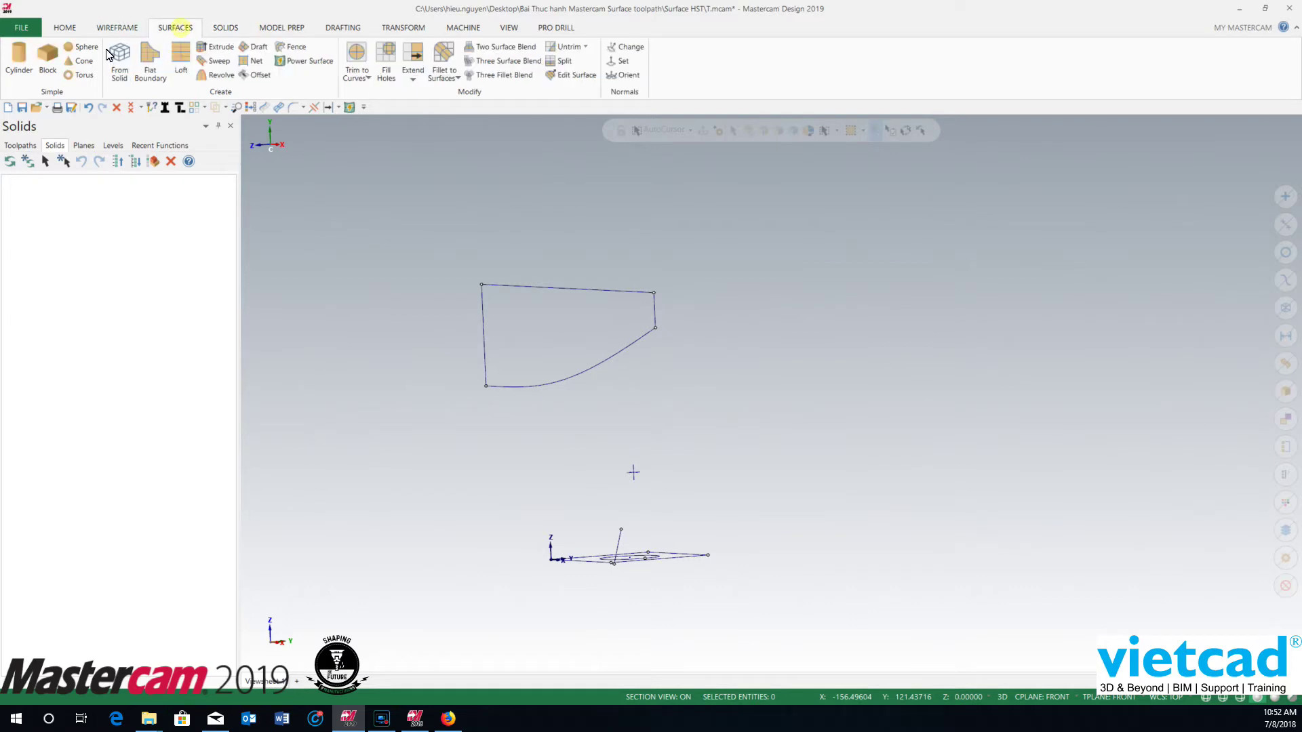
click(256, 46)
click(529, 384)
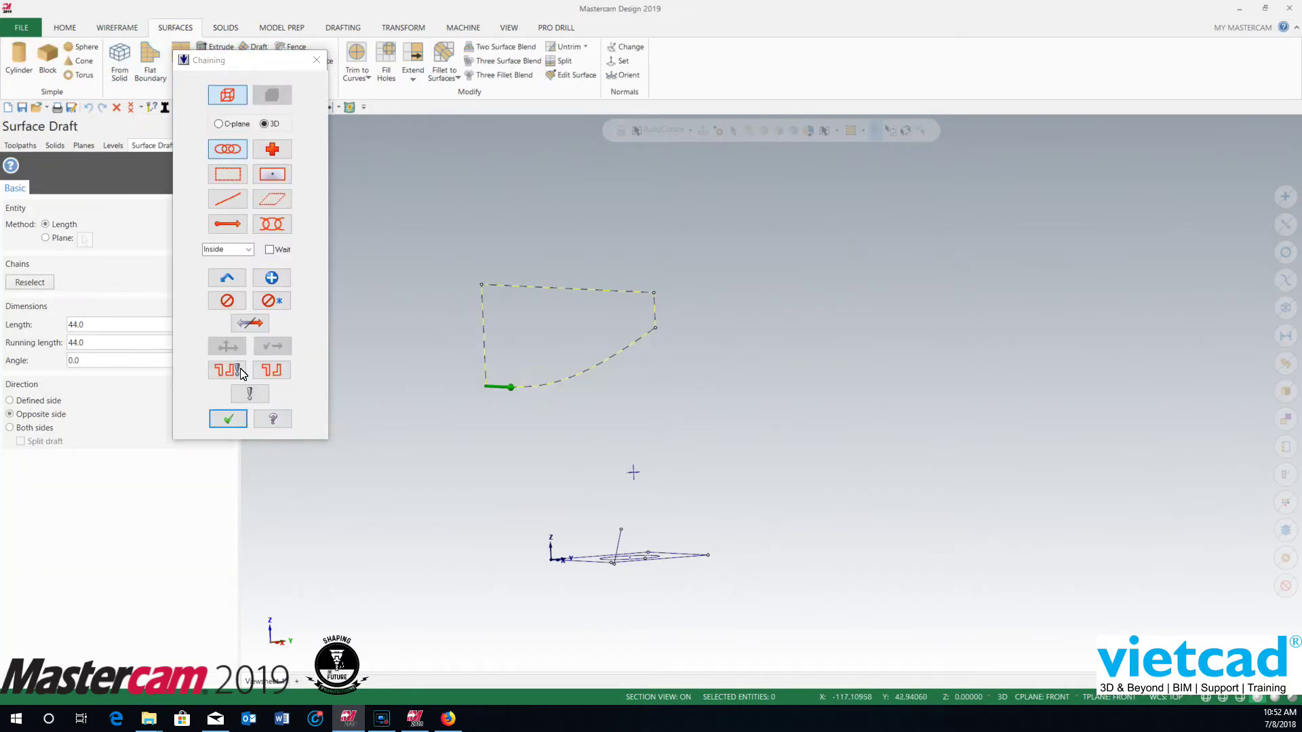
click(223, 301)
click(228, 198)
click(596, 361)
click(228, 419)
middle_drag(709, 353, 685, 406)
click(207, 165)
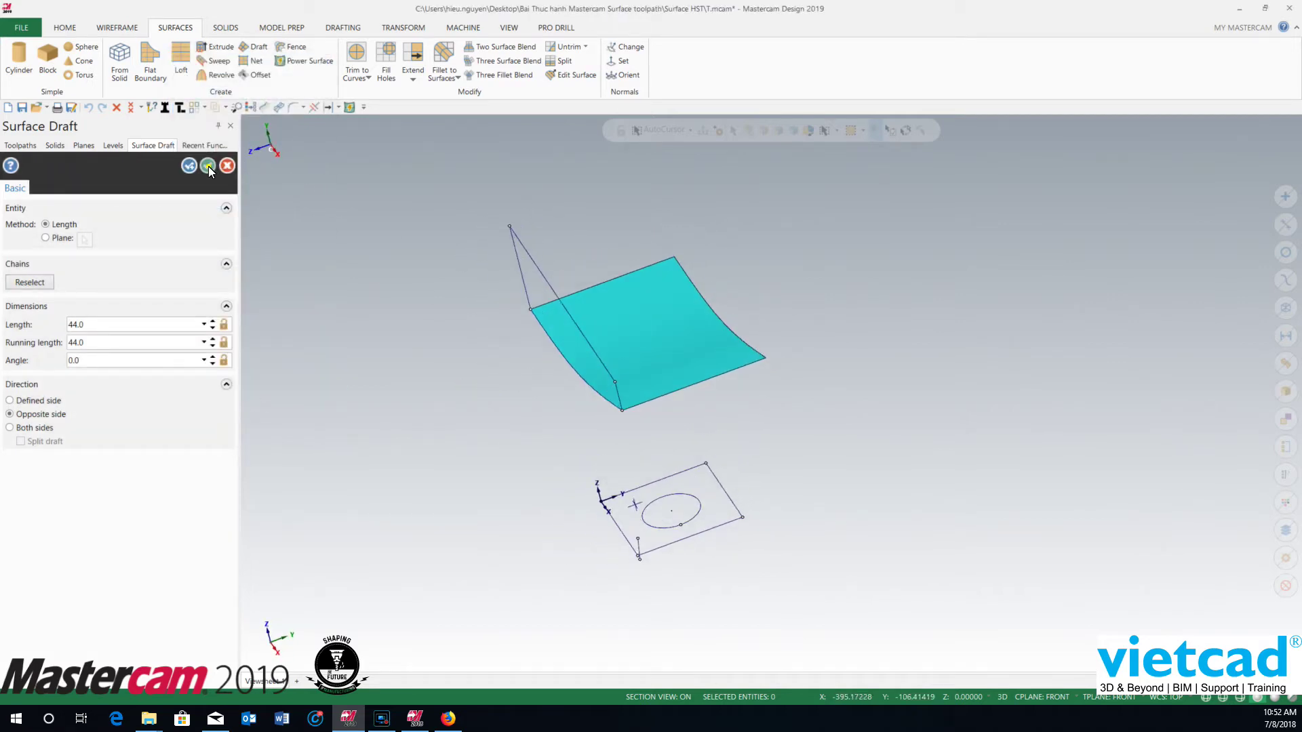